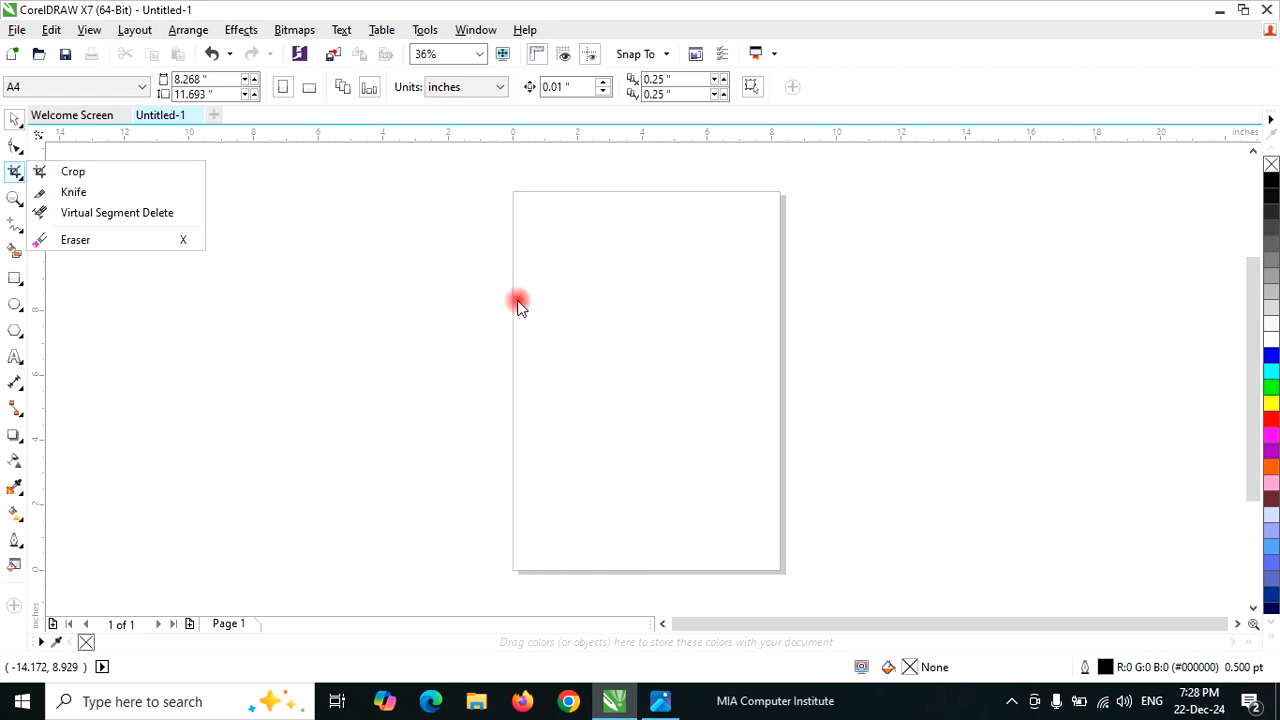
- Draw a rectangle about 11.0 by 6.1 inches beside the page and fill it green
left_click(388, 302)
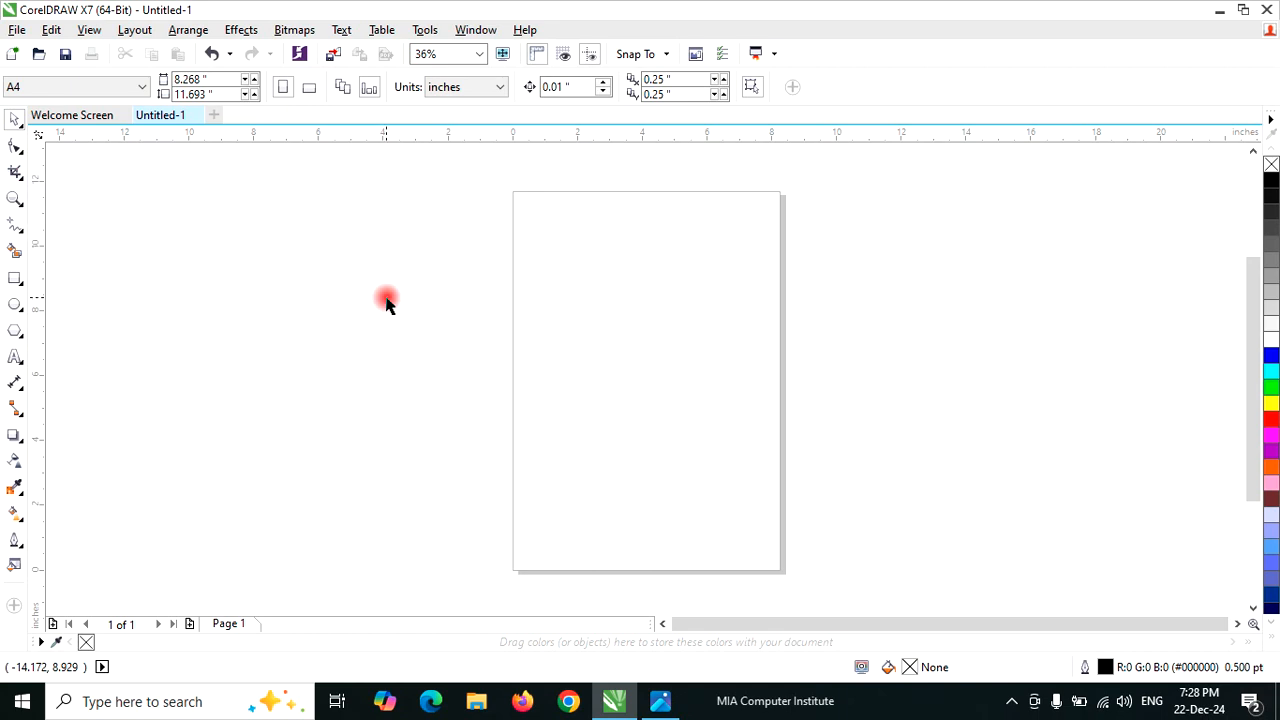
left_click(15, 279)
left_click_drag(135, 235, 492, 432)
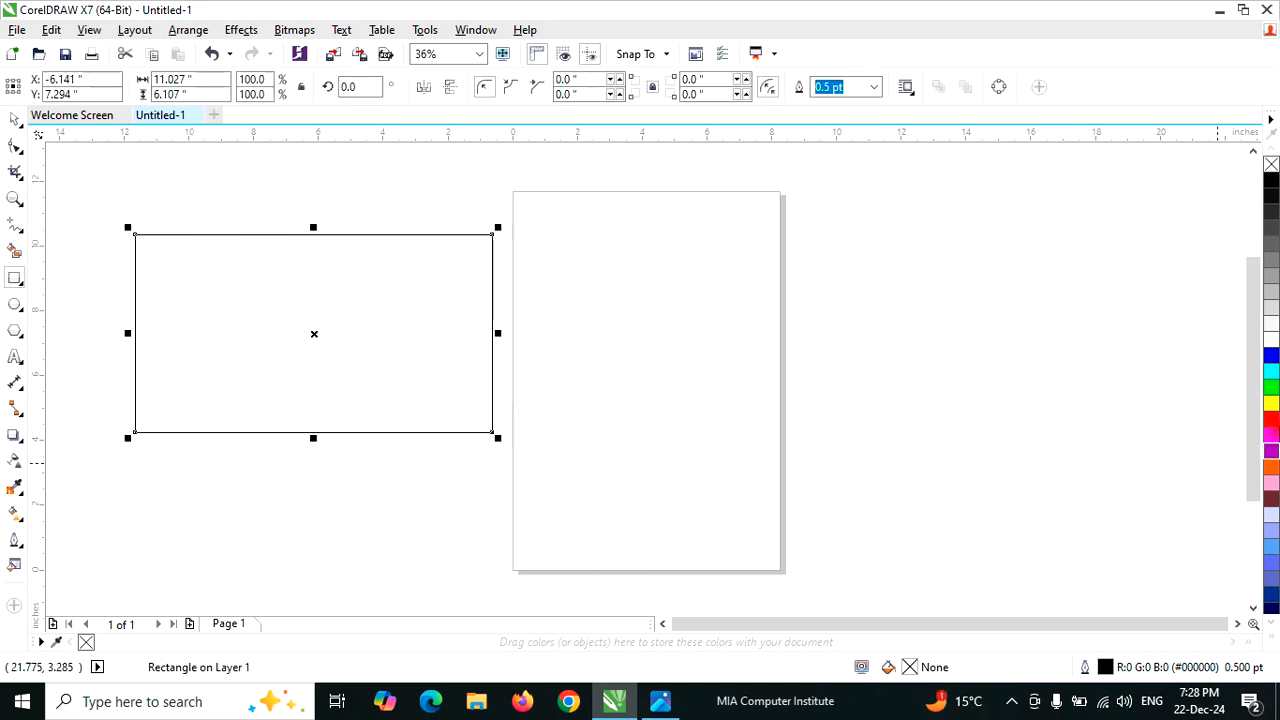
left_click(1271, 387)
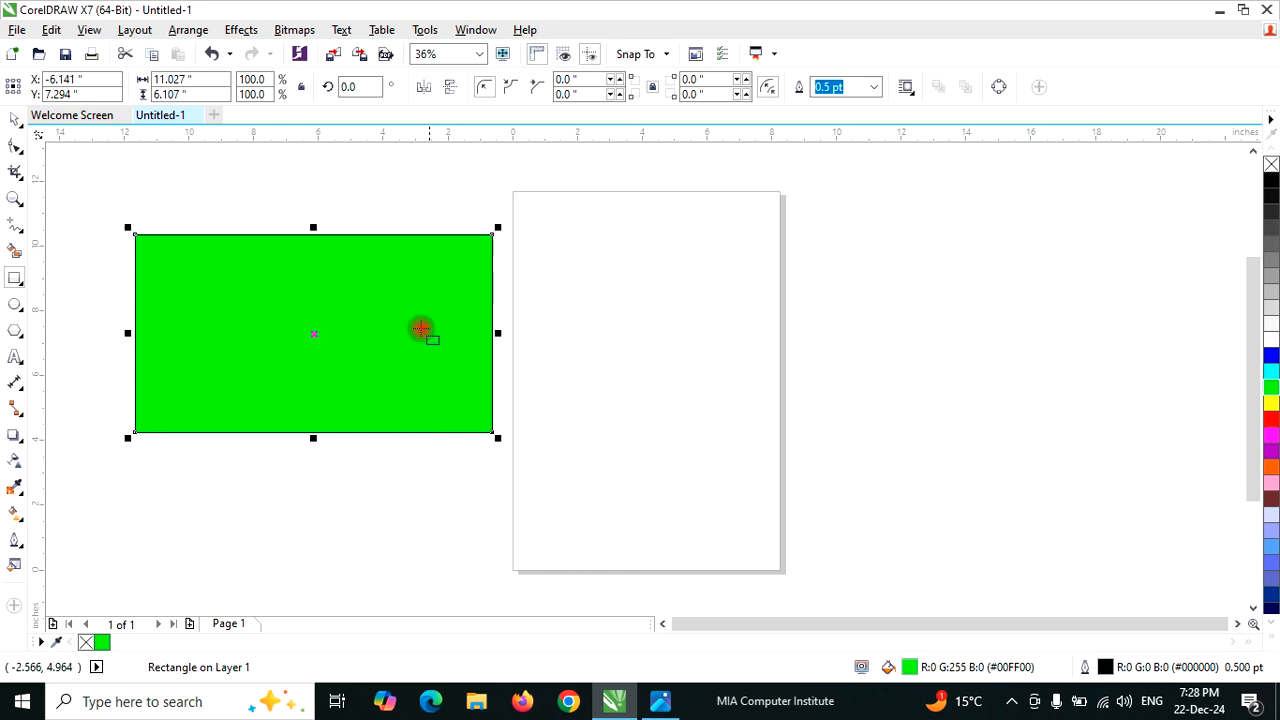
- Import the picture 1Tark8X6 over the page's right edge, stretch it to about 11.4 inches wide and shift it slightly down
left_click(17, 29)
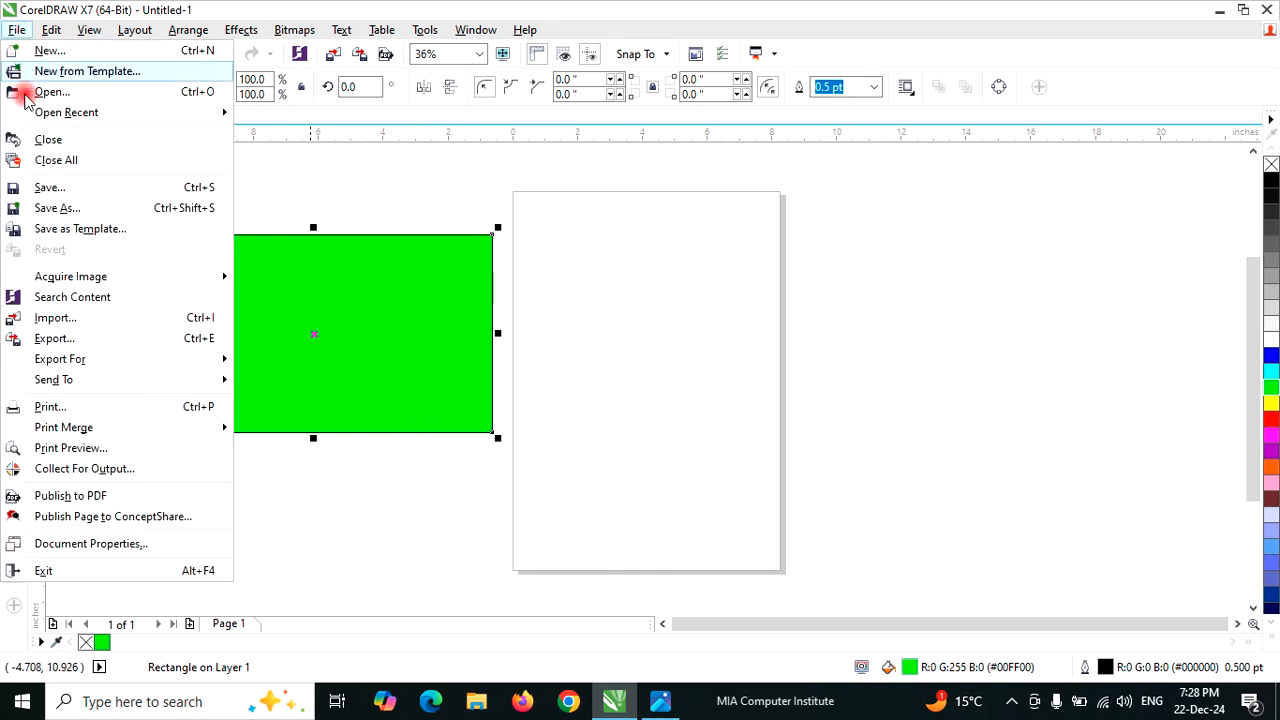
left_click(55, 317)
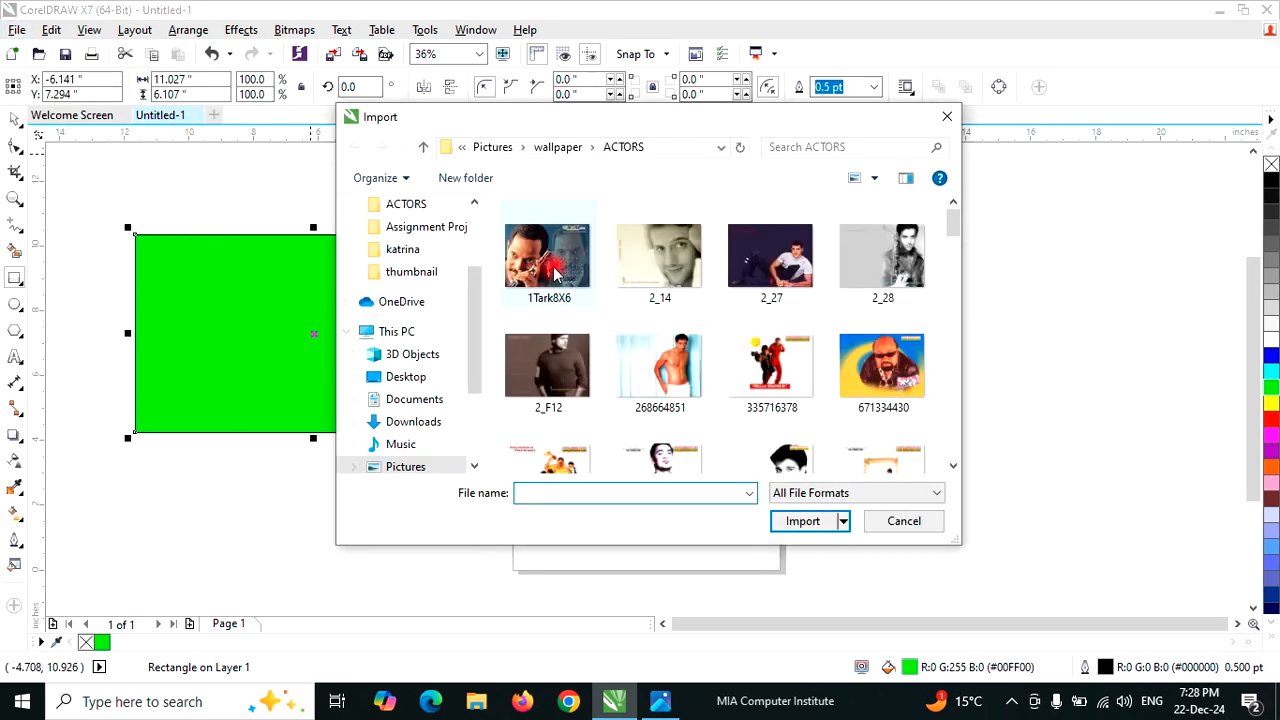
left_click(555, 272)
left_click(803, 521)
left_click_drag(665, 193, 1158, 436)
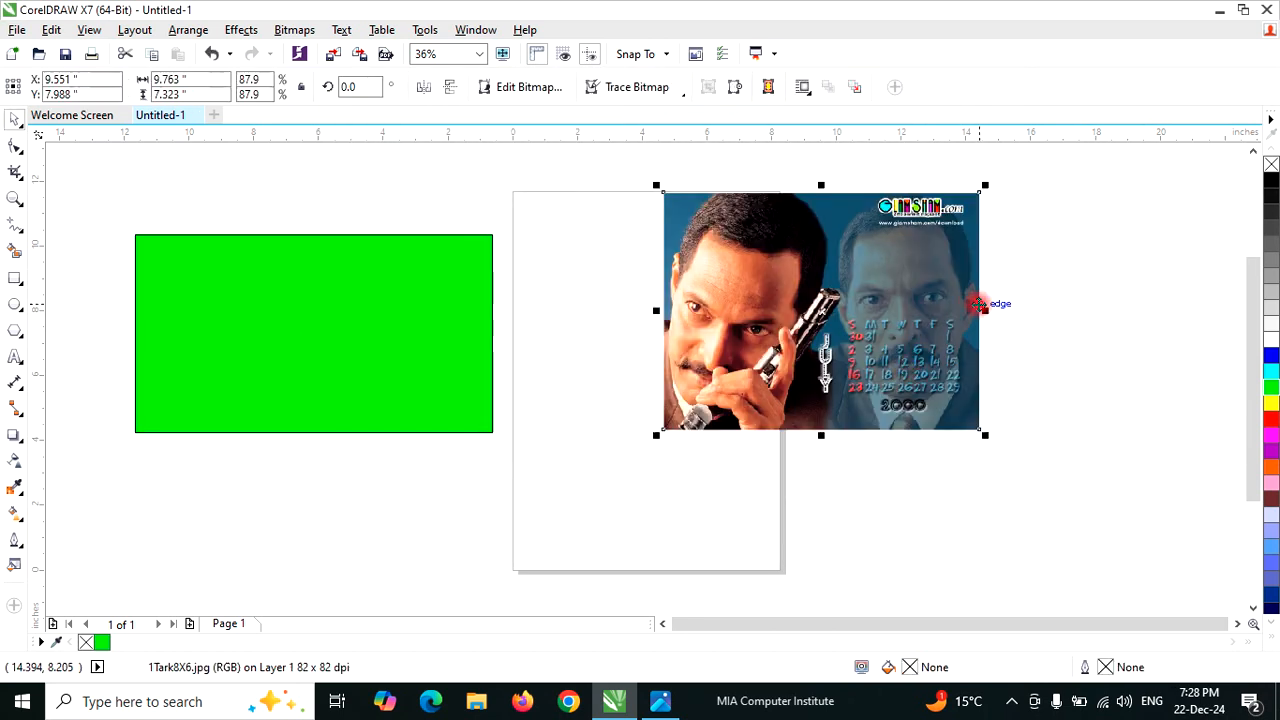
left_click_drag(984, 312, 1041, 310)
left_click_drag(853, 310, 858, 345)
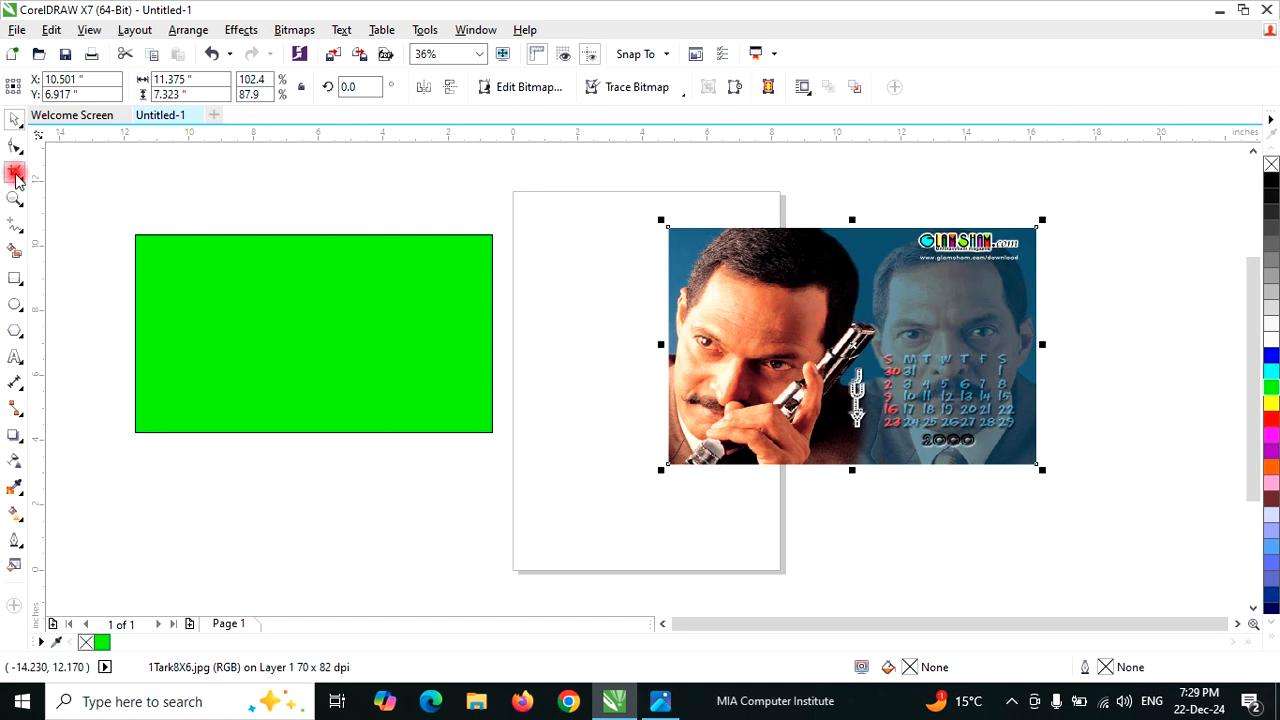
- Crop the drawing to the left part of the green rectangle, about 6.5 by 6.1 inches
mouse_move(20, 180)
left_mouse_down()
mouse_move(89, 188)
mouse_move(80, 180)
left_mouse_up()
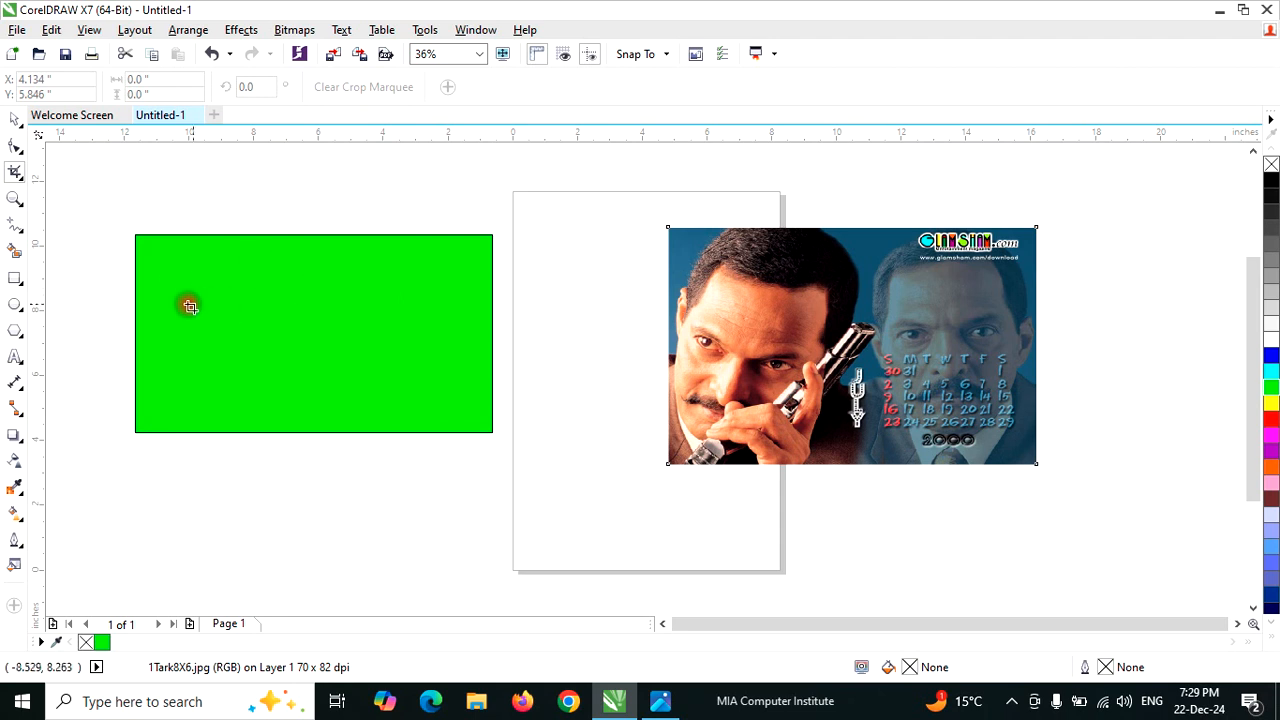
left_click_drag(137, 235, 346, 428)
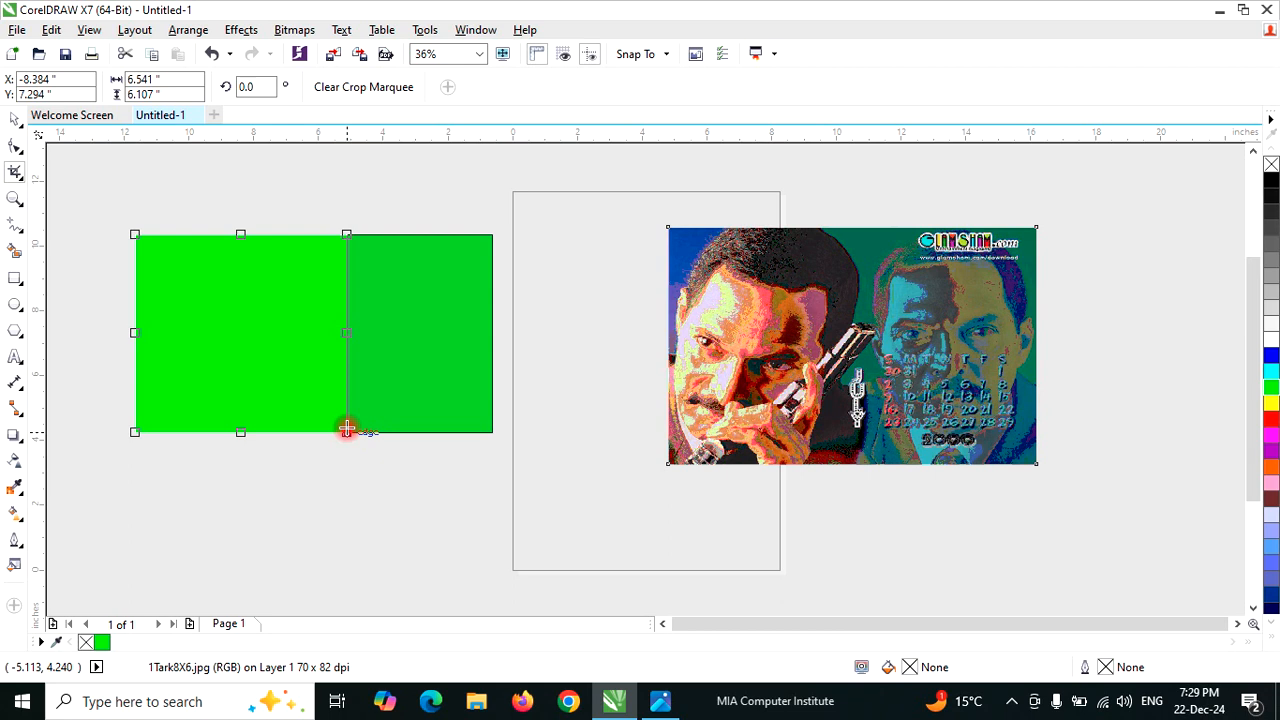
key("Return")
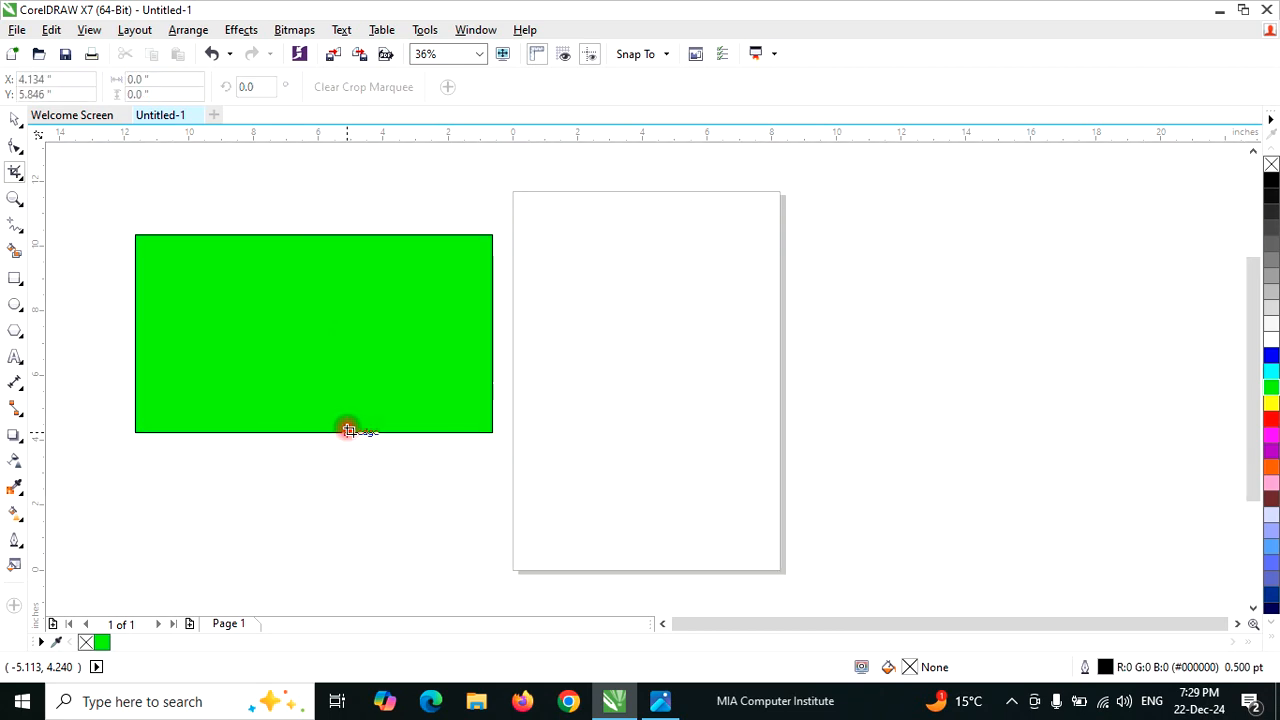
- Crop the green rectangle to its right half, about 5.5 by 6.1 inches, and undo the cropping
left_click_drag(314, 235, 487, 428)
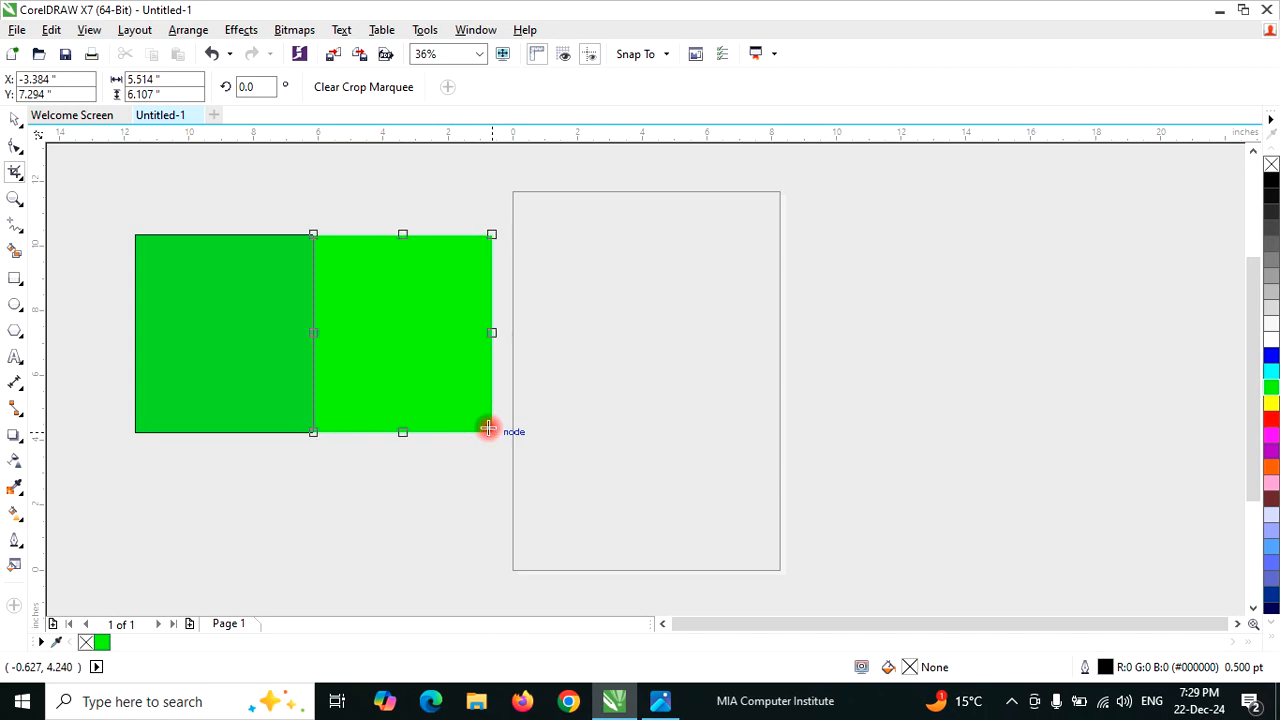
key("Return")
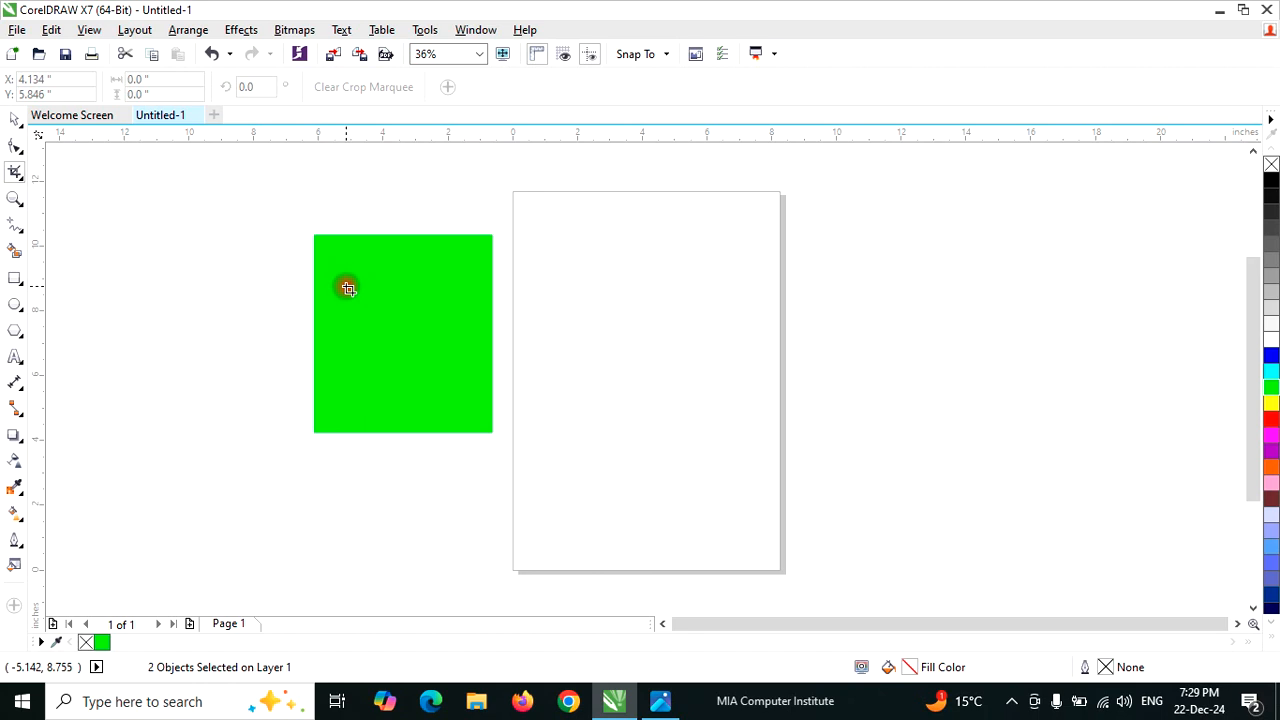
key("ctrl+z")
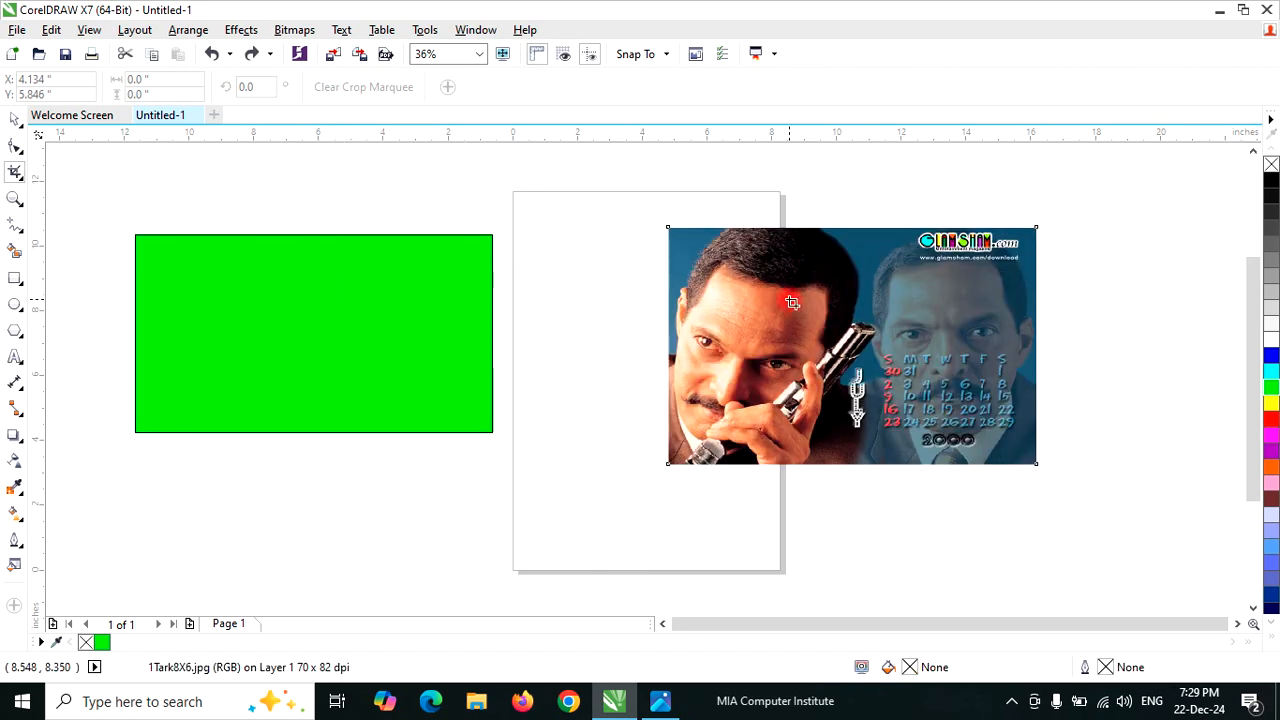
- Crop the imported picture to its left part, about 6.6 by 7.3 inches, and undo the last changes
left_click_drag(669, 228, 881, 466)
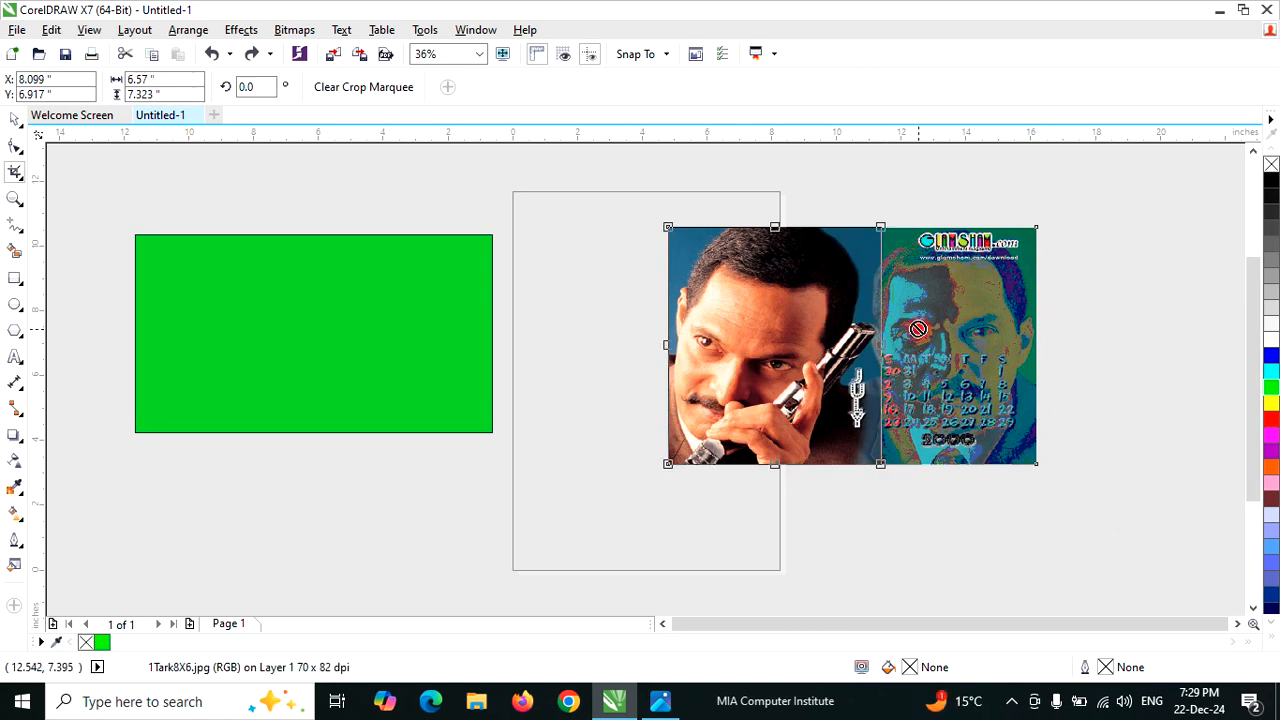
key("Return")
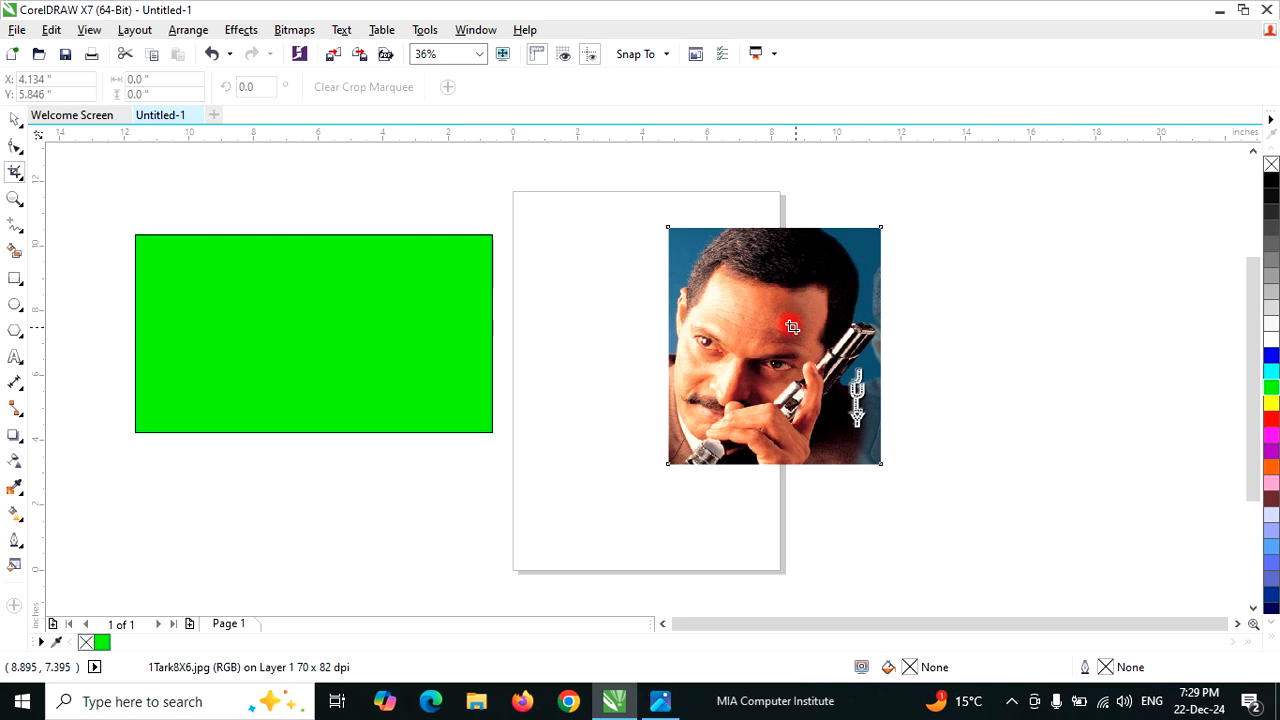
mouse_move(668, 230)
left_mouse_down()
mouse_move(661, 218)
mouse_move(697, 261)
mouse_move(690, 235)
mouse_move(803, 289)
mouse_move(814, 320)
left_mouse_up()
key("ctrl+z")
key("ctrl+z")
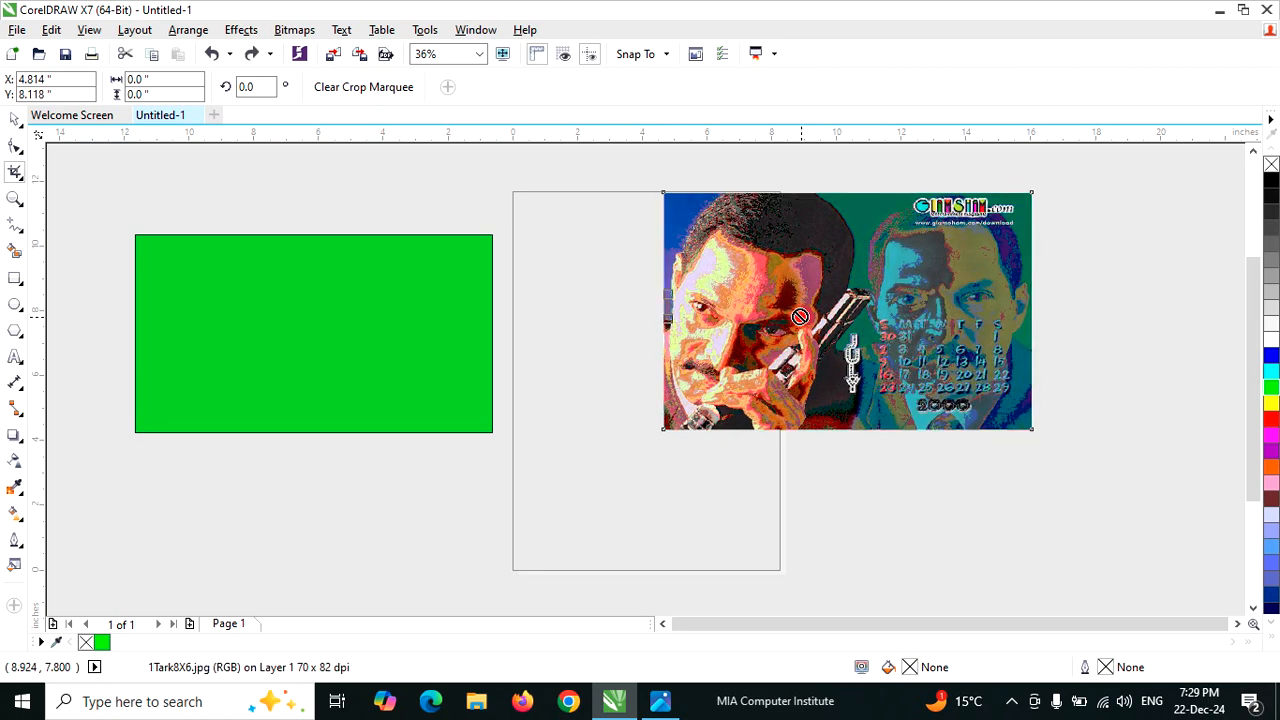
- Delete the imported picture and the green rectangle
left_click(14, 119)
left_click(389, 206)
left_click(940, 283)
key("Delete")
left_click(409, 306)
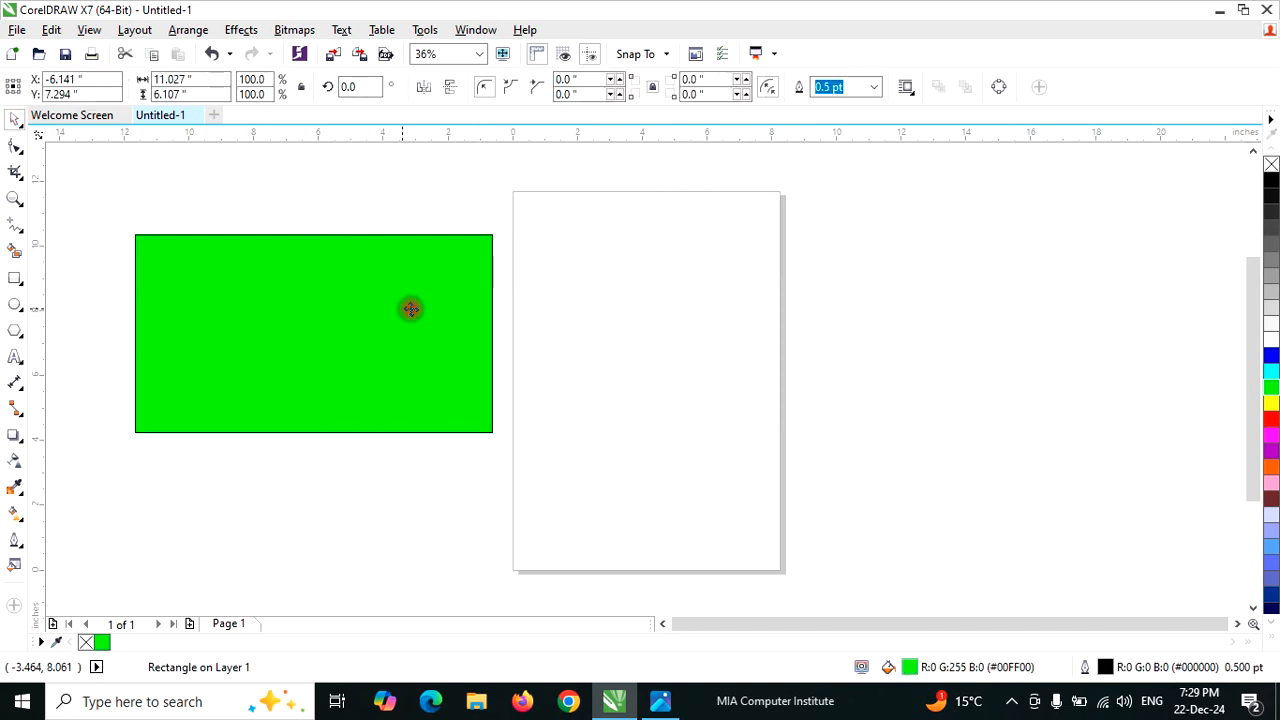
key("Delete")
- Import the picture 671334430 and place it across the page's left edge at about 10.7 by 8.0 inches
left_click(18, 30)
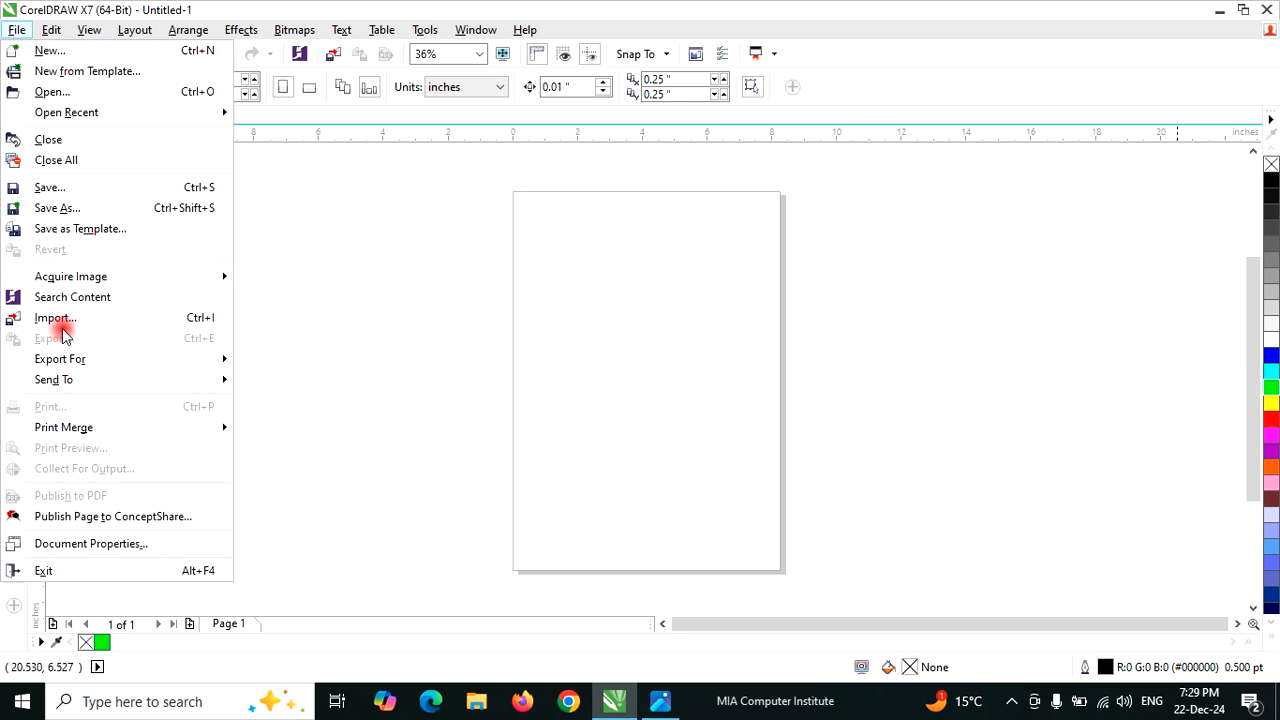
left_click(52, 318)
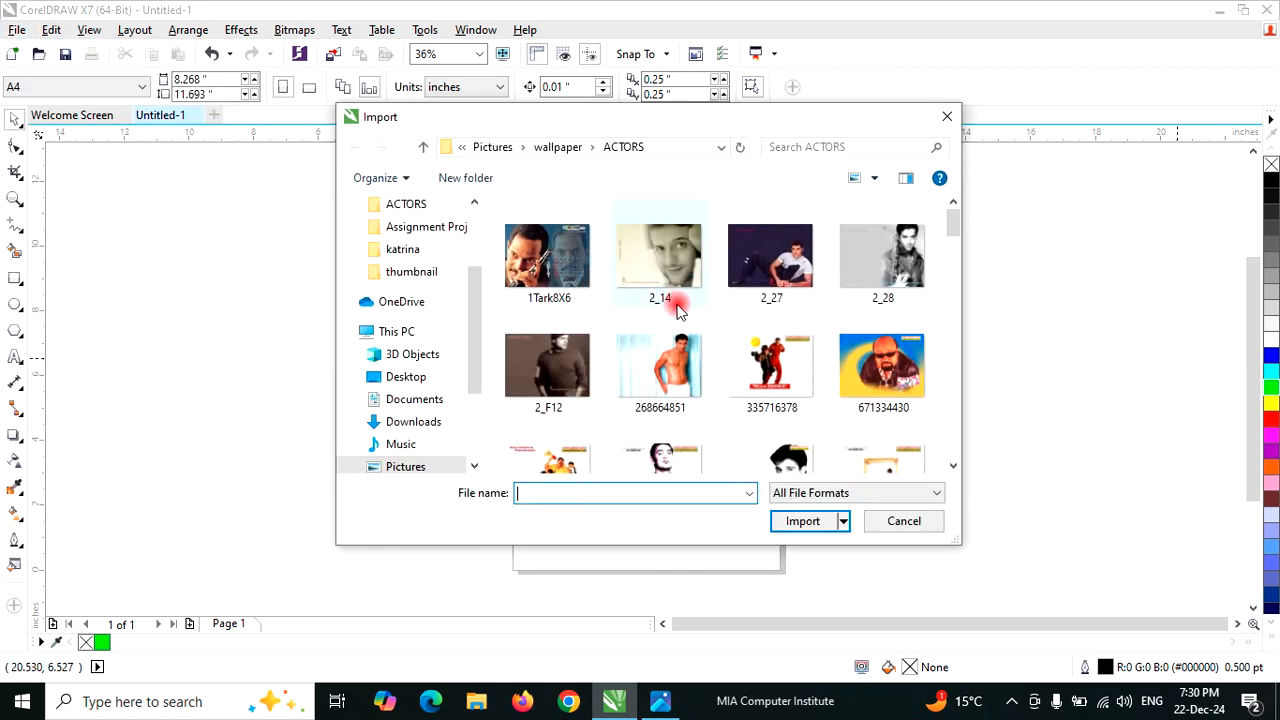
left_click(897, 378)
left_click(832, 520)
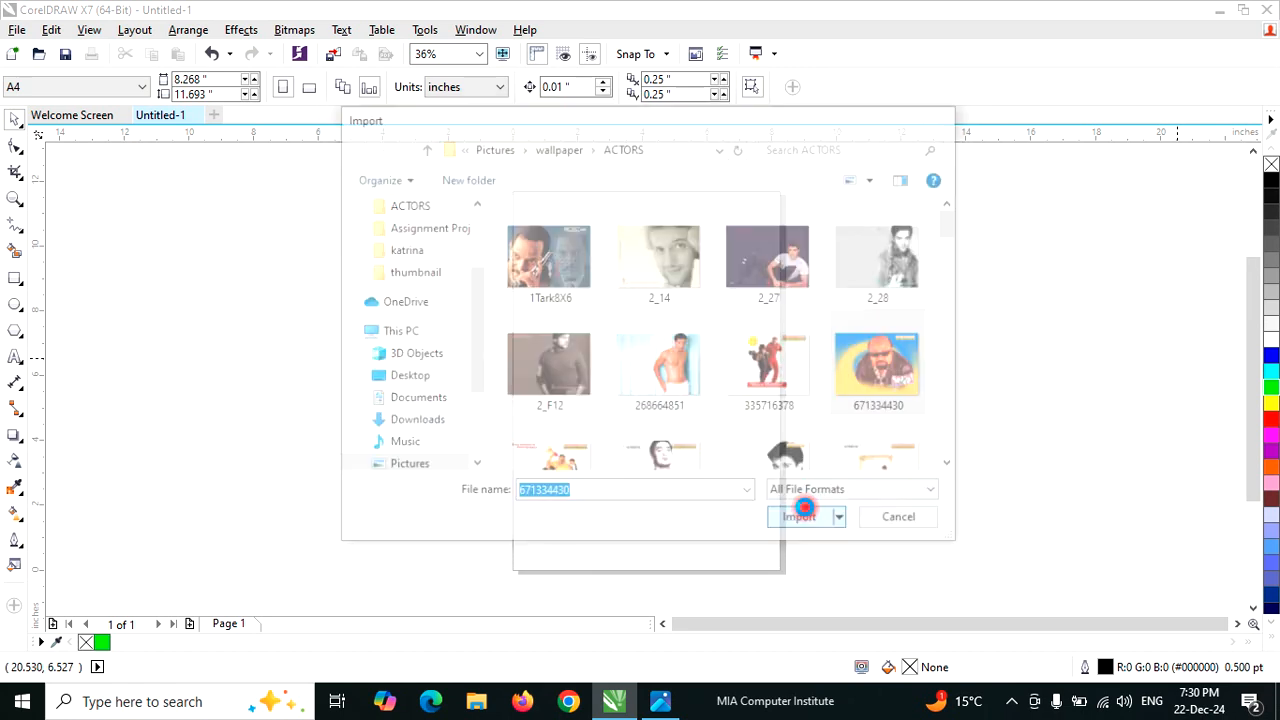
key("space")
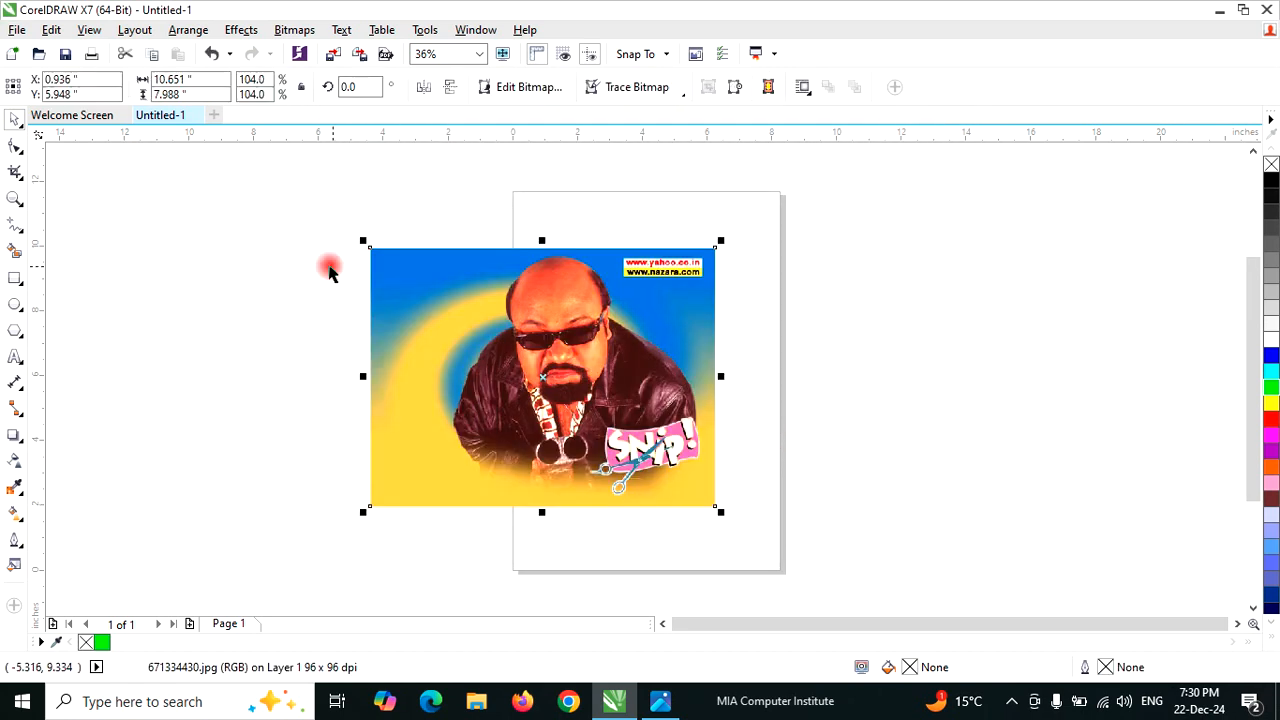
- Crop the picture to the man's head and shoulders, about 5.7 by 6.6 inches
left_click(14, 174)
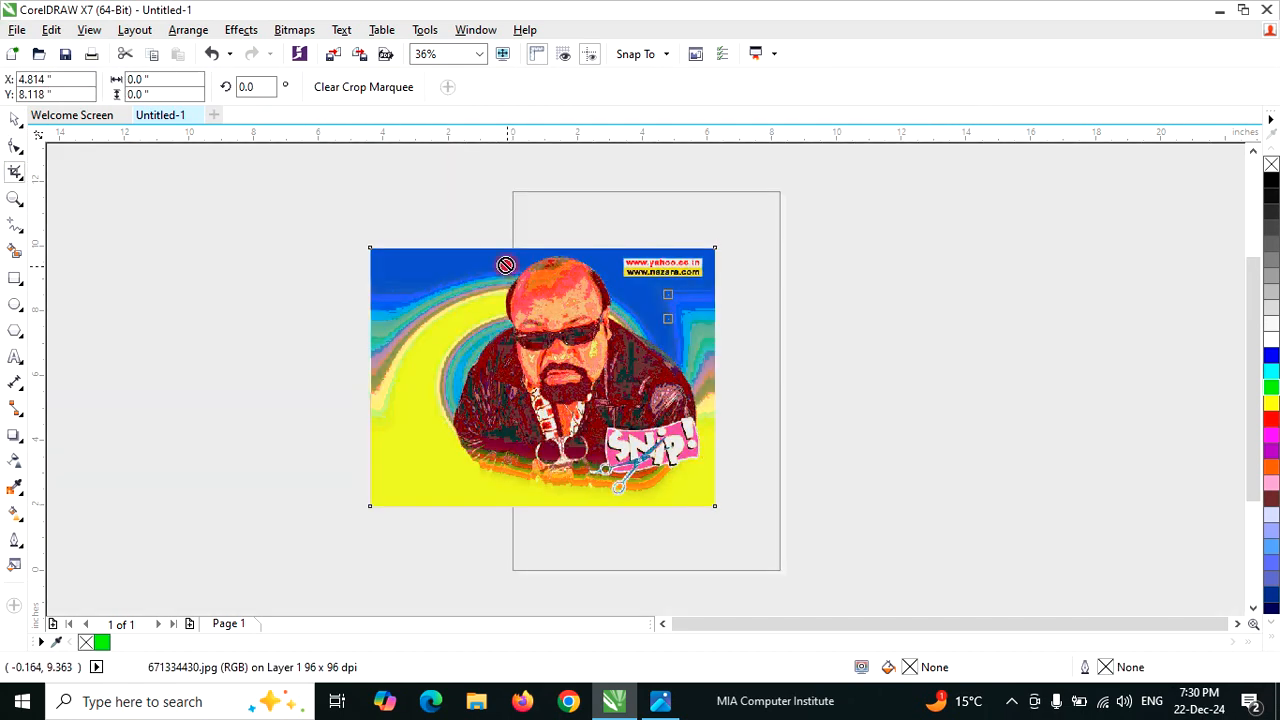
left_click(75, 172)
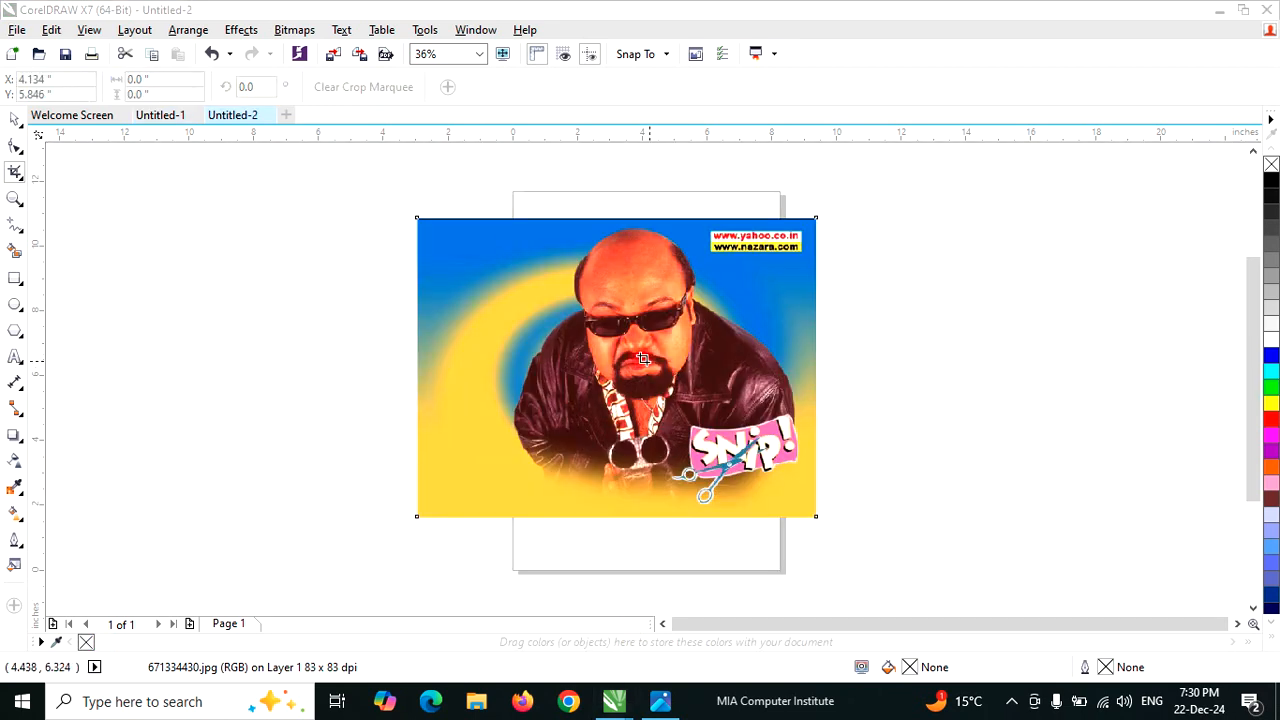
left_click_drag(555, 213, 739, 430)
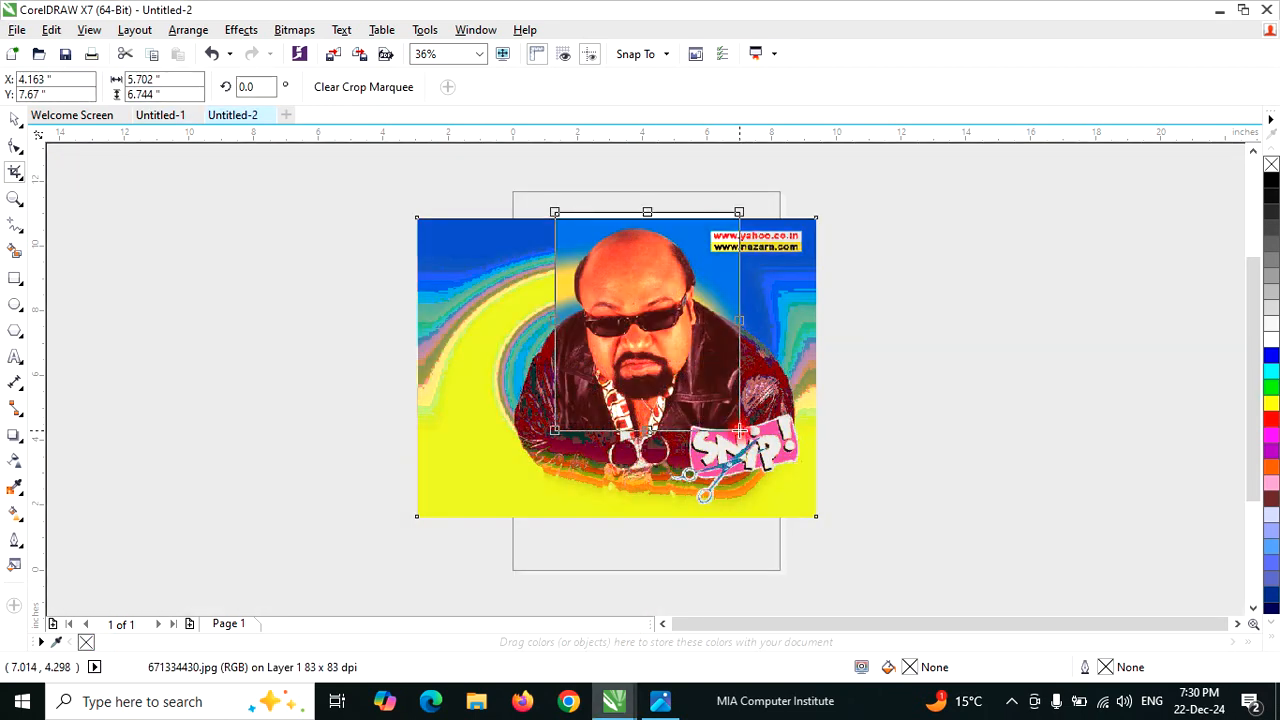
key("Return")
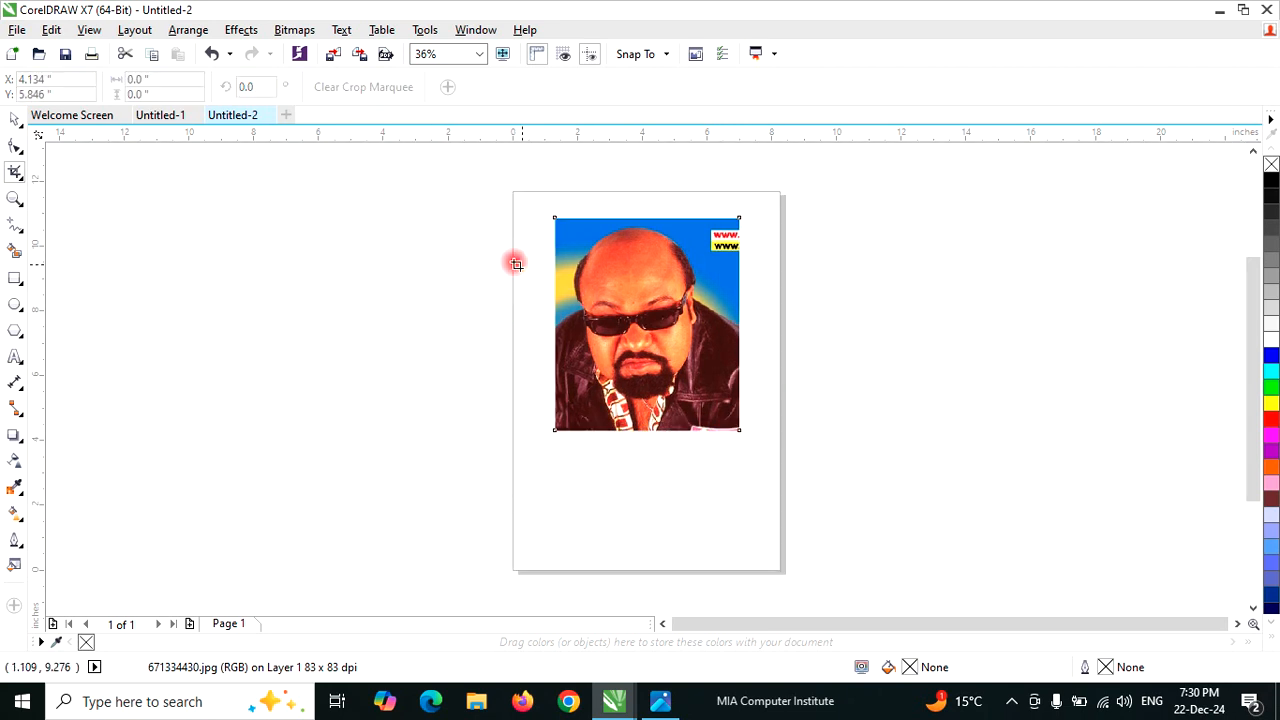
- Move the cropped picture off the page to its left and delete it
left_click(15, 120)
left_click_drag(609, 301, 249, 268)
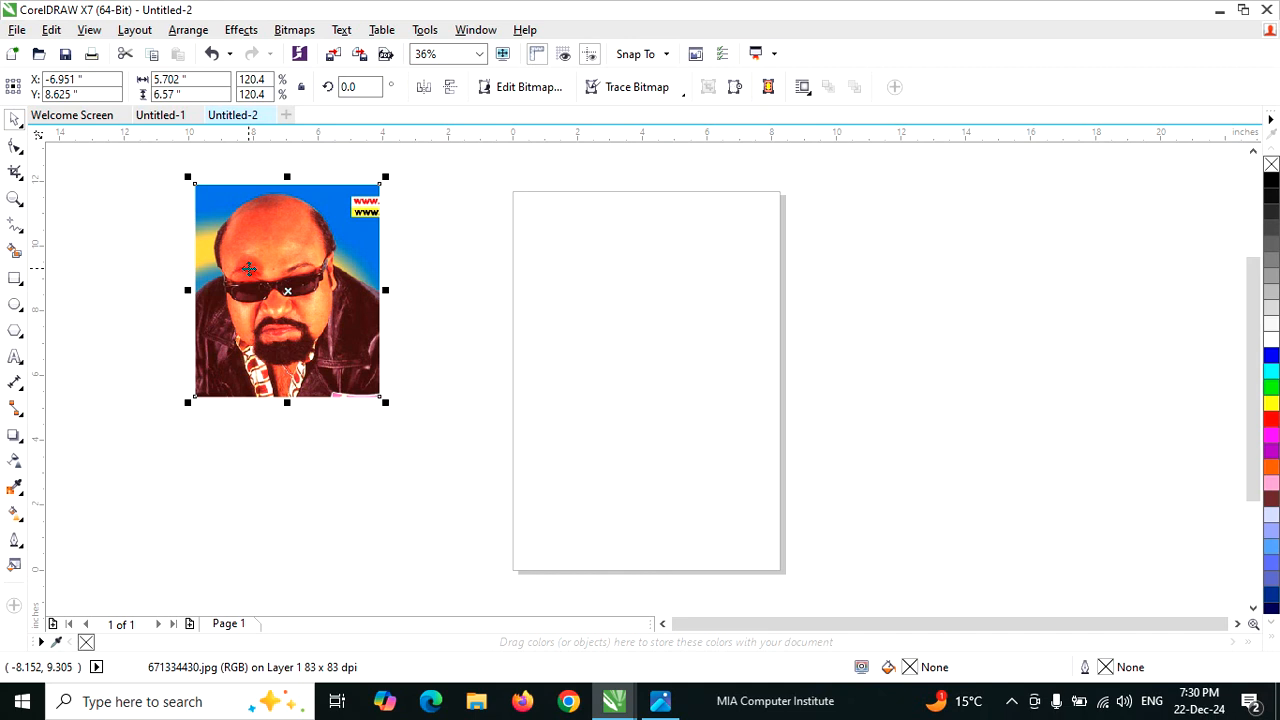
key("Delete")
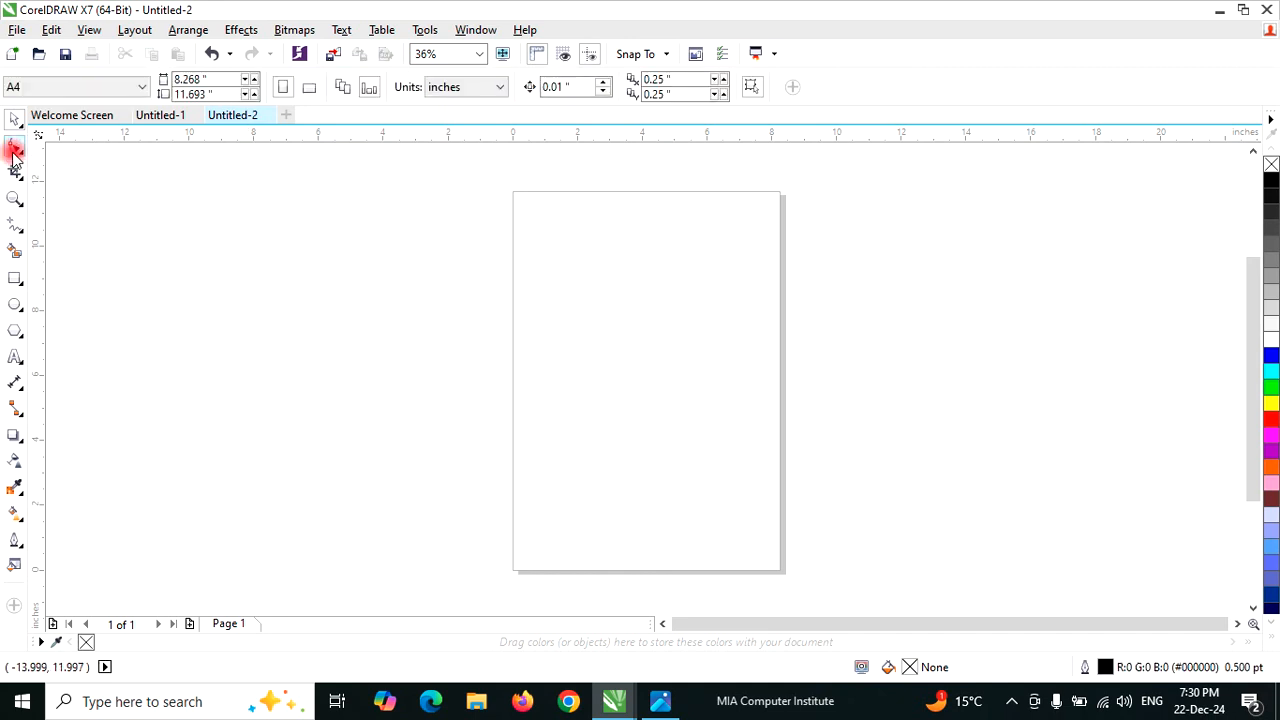
left_click(17, 152)
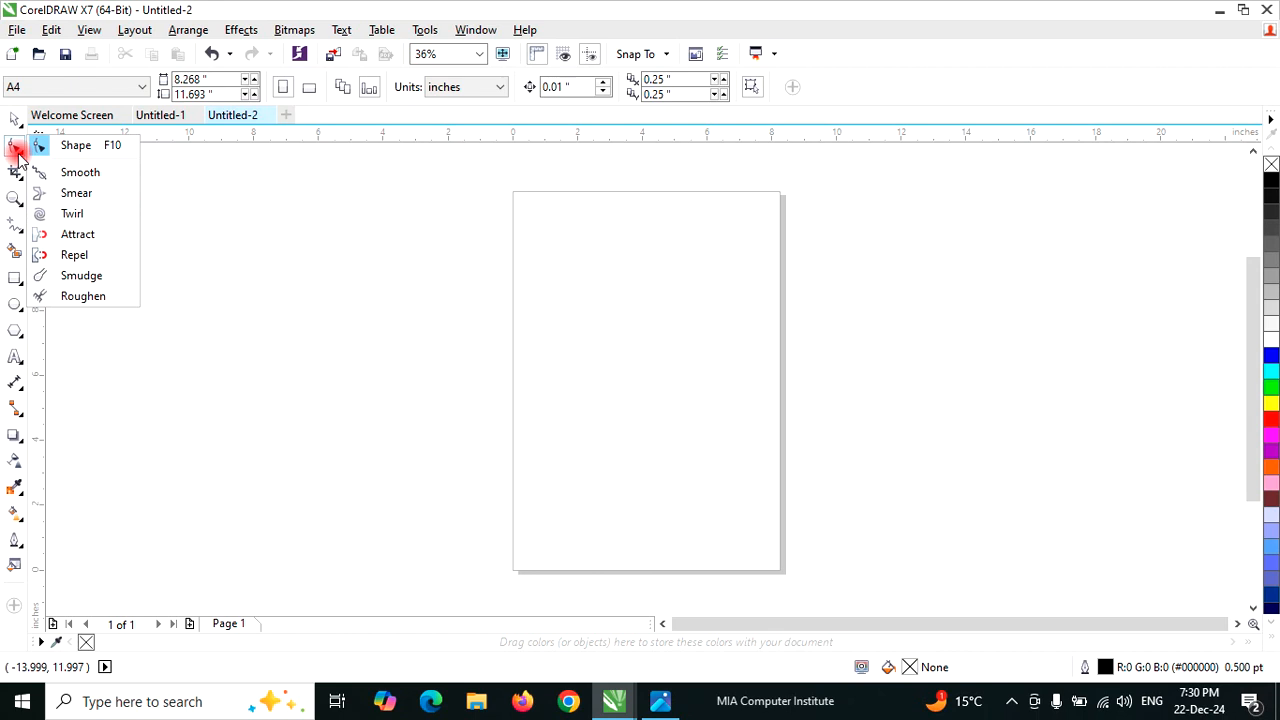
left_click(24, 181)
left_click(75, 193)
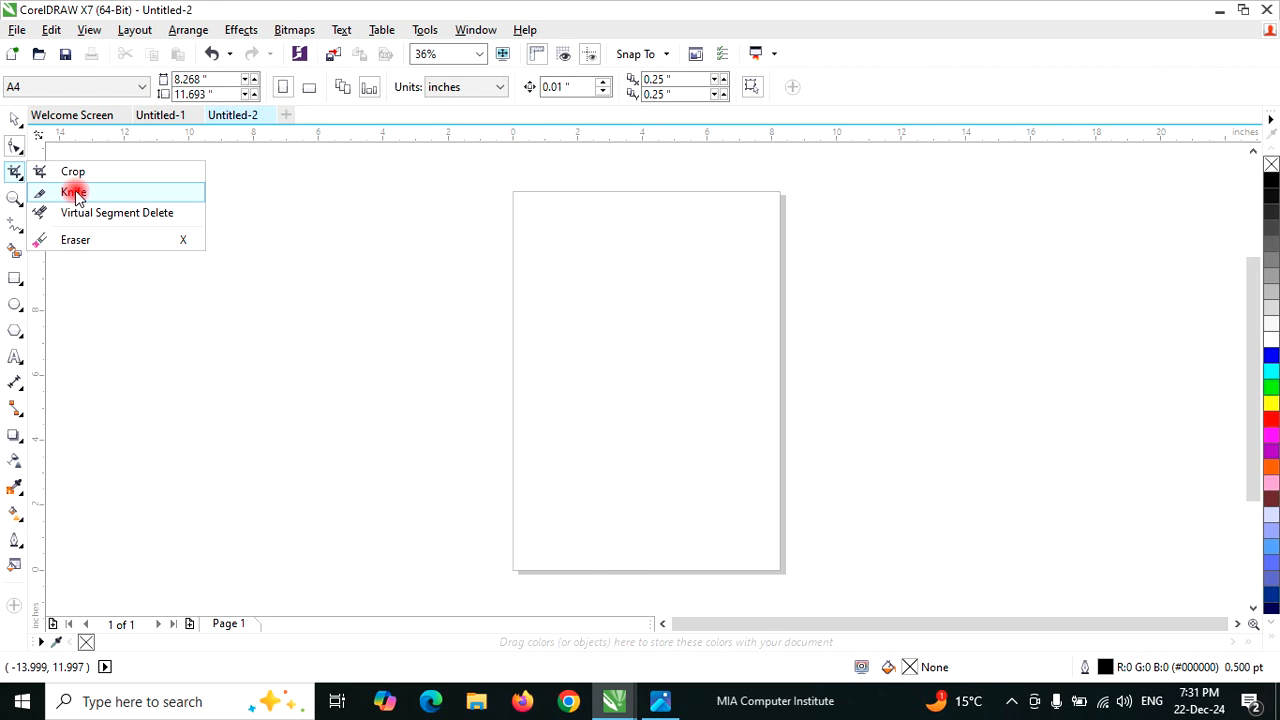
- Draw a rectangle about 10.2 by 6.7 inches beside the page and fill it cyan
left_click(15, 278)
mouse_move(143, 214)
left_mouse_down()
mouse_move(170, 245)
mouse_move(474, 429)
left_mouse_up()
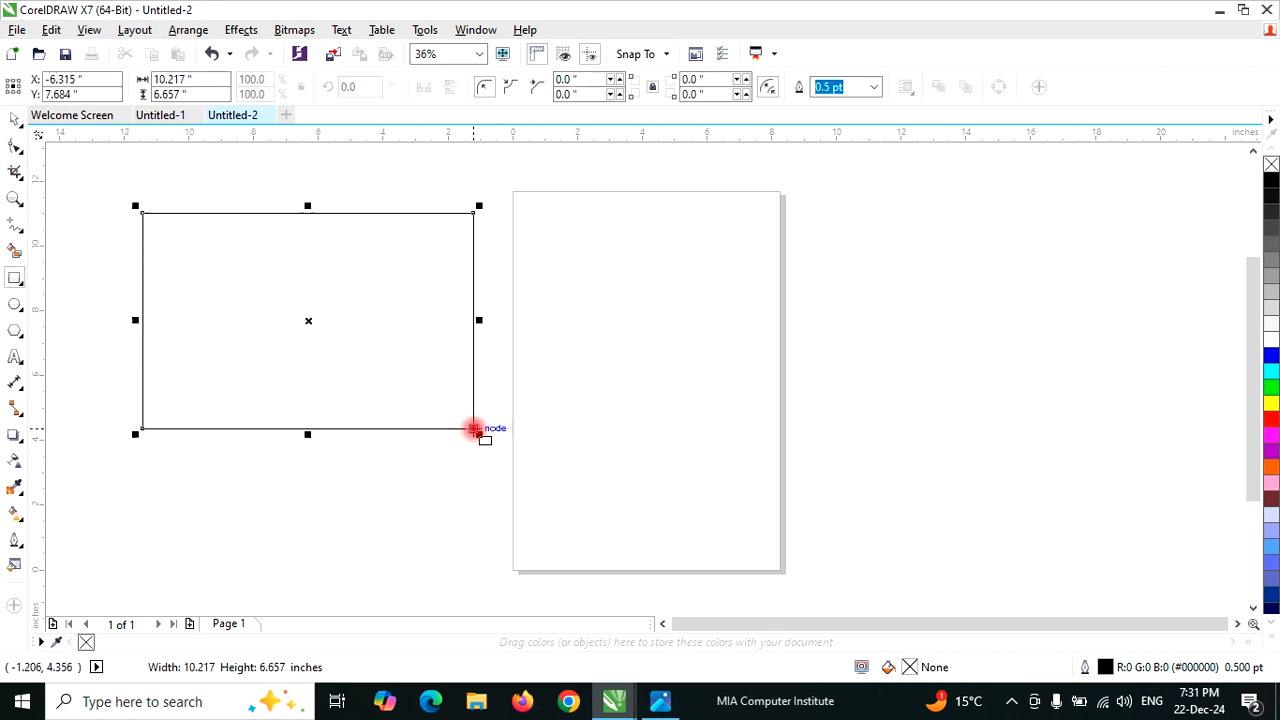
left_click(1271, 371)
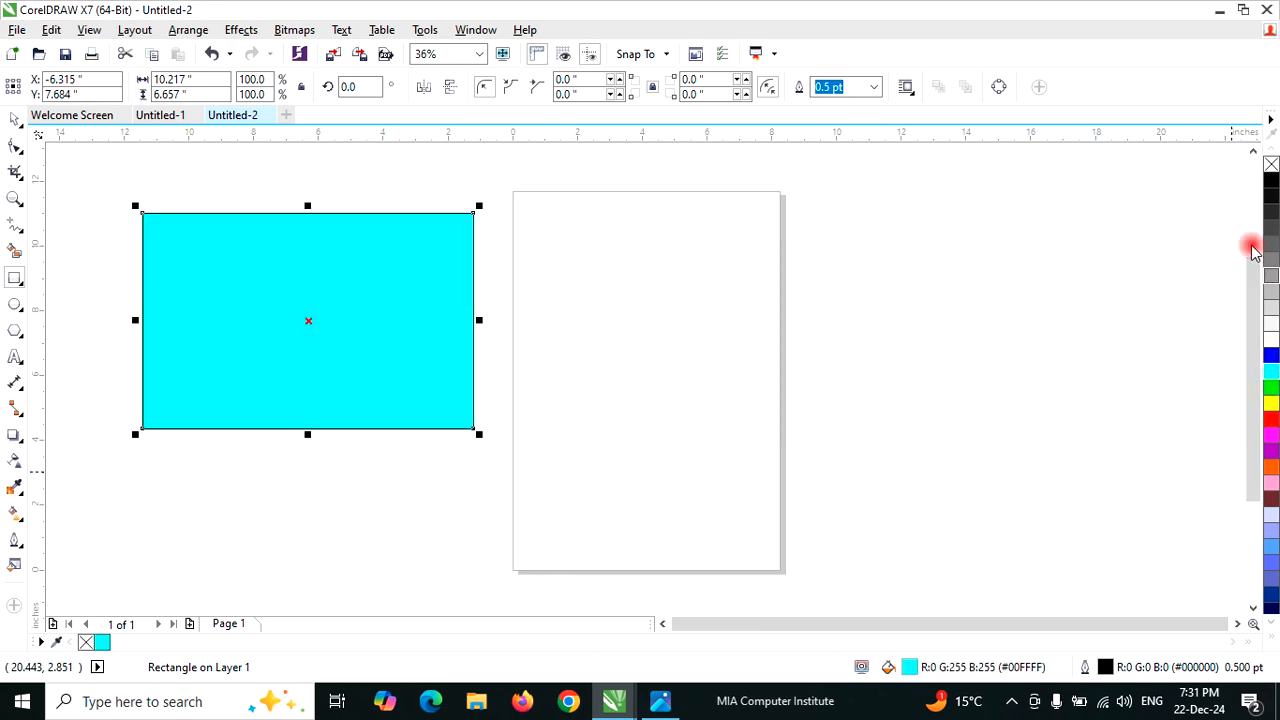
- Cut the cyan rectangle diagonally with the Knife tool from its top-left corner to its bottom-right corner
left_click(16, 172)
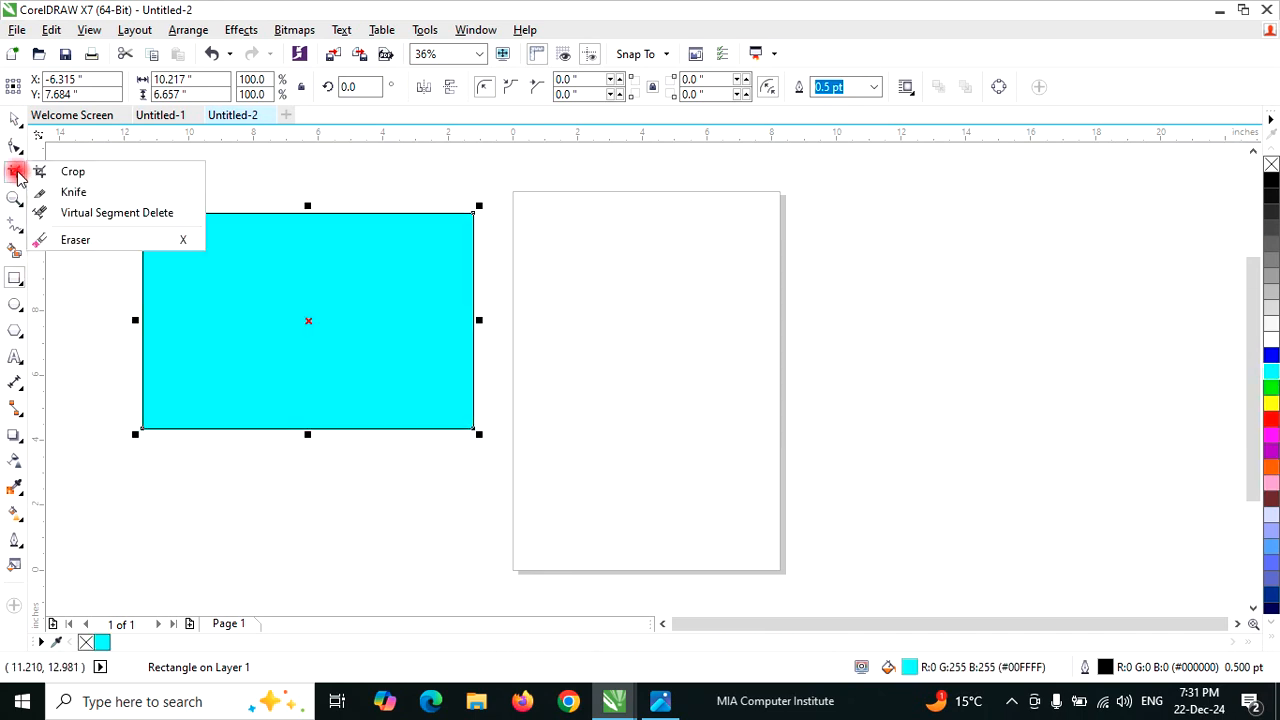
left_click(75, 196)
left_click(143, 212)
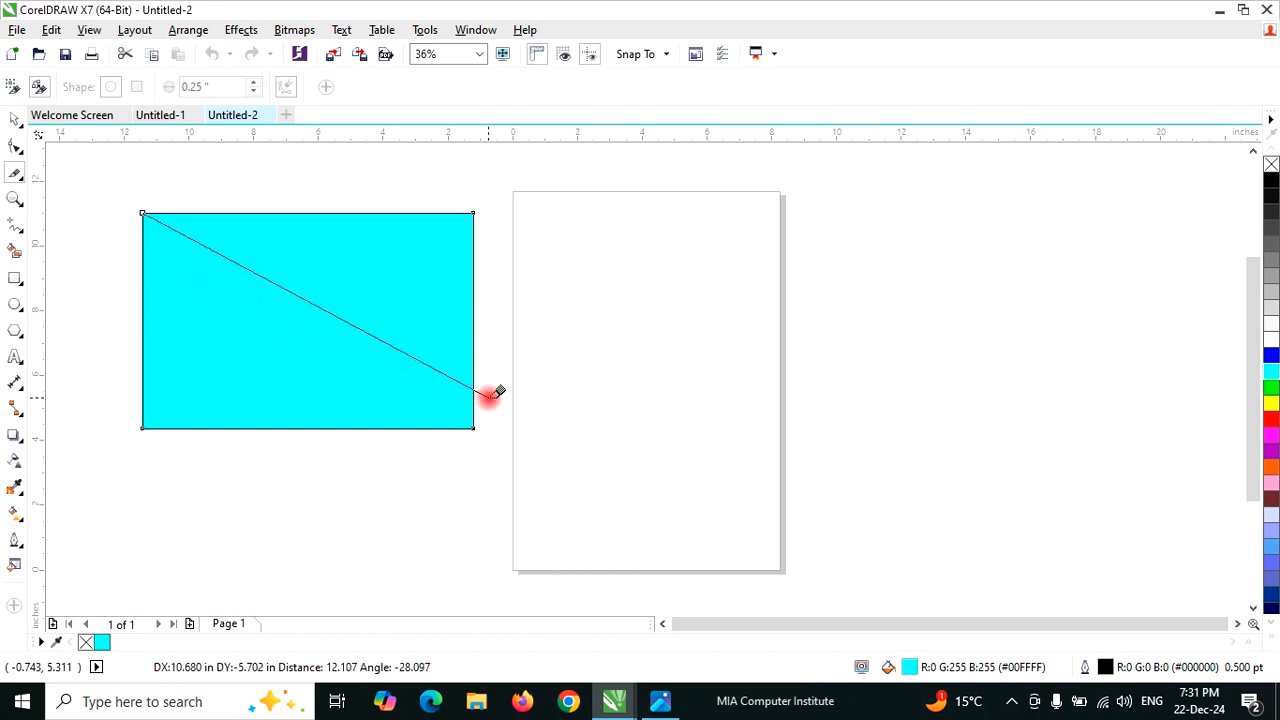
left_click(474, 427)
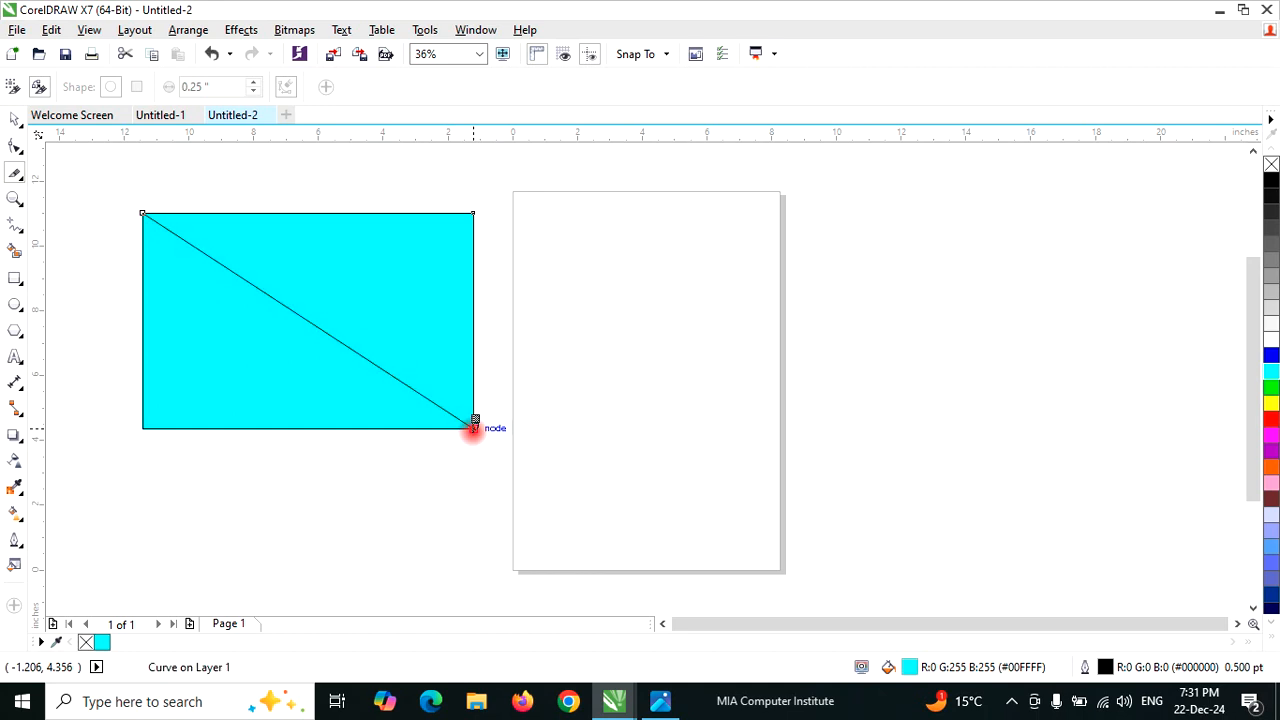
- Separate the two cyan triangles by moving the lower piece down and the upper piece to the right
left_click(14, 119)
left_click(237, 534)
left_click_drag(234, 386, 236, 435)
left_click_drag(309, 277, 391, 278)
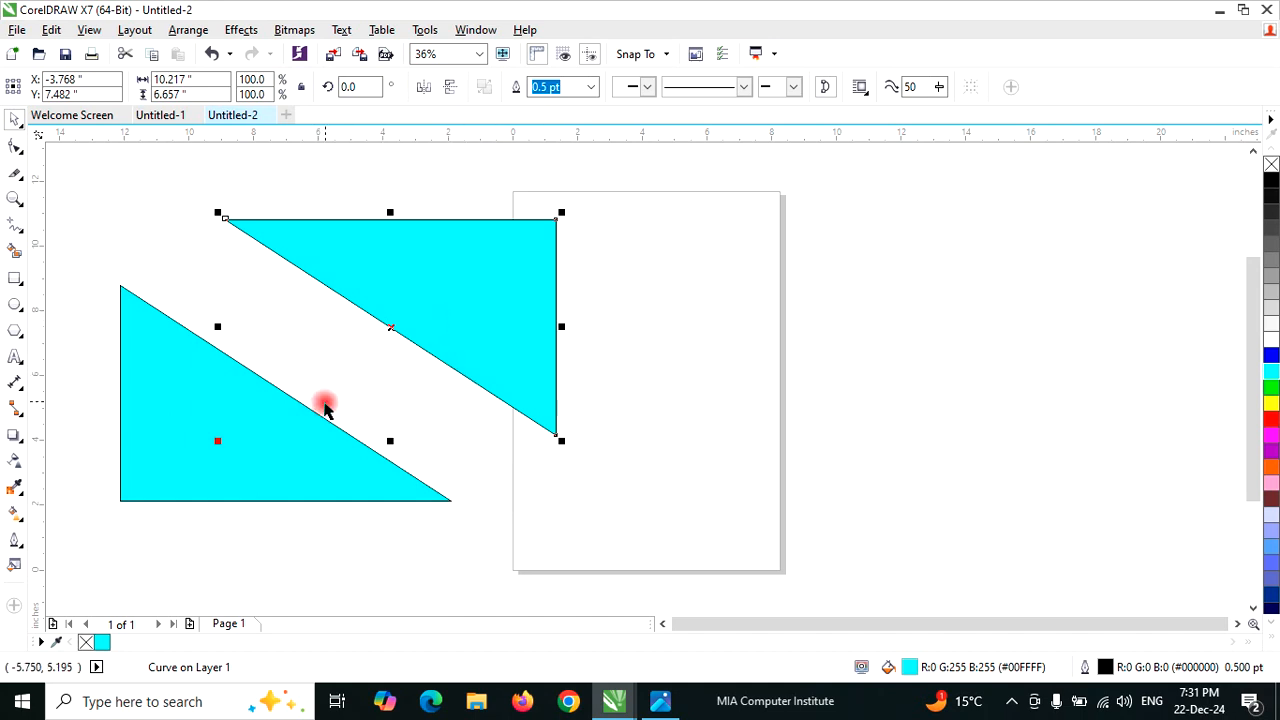
- Undo the triangle moves and the diagonal cut, and shift the whole cyan rectangle slightly to the left
key("ctrl+z")
key("ctrl+z")
key("ctrl+z")
left_click(334, 466)
left_click_drag(340, 372, 303, 370)
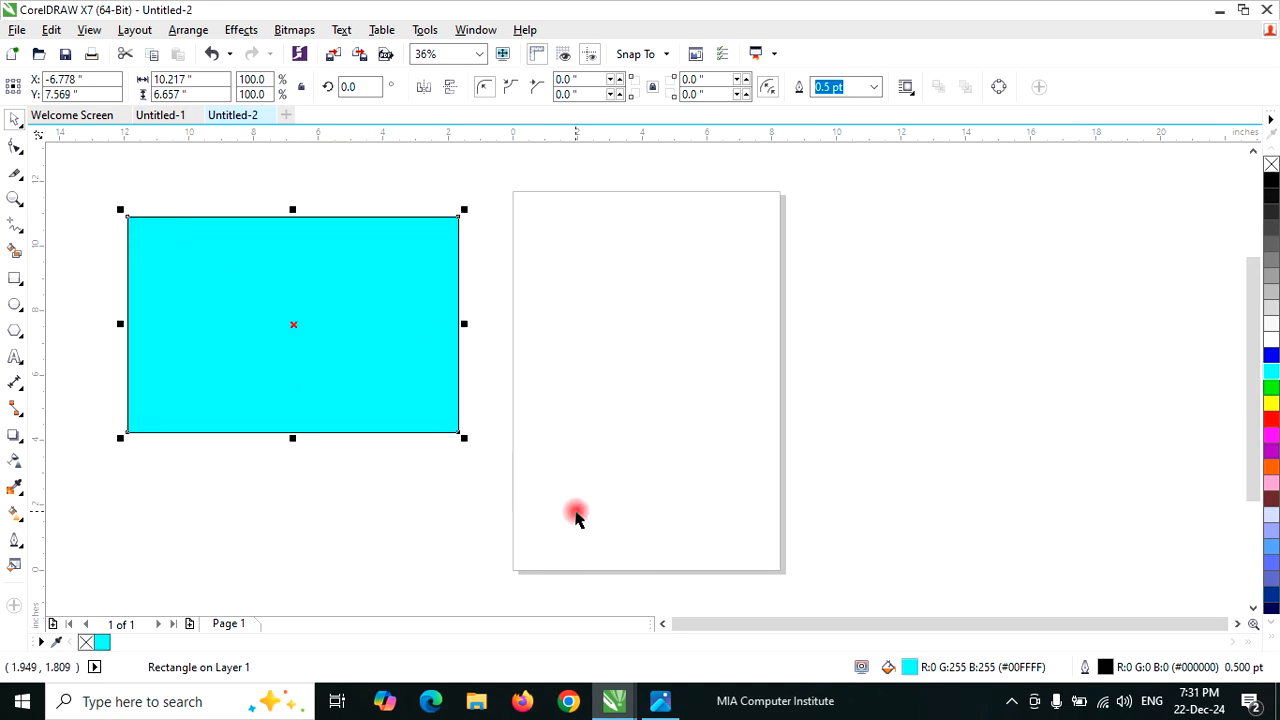
- Cut the cyan rectangle straight from its top-left corner to its bottom-right corner with the Knife tool and pull the triangles apart
left_click(13, 176)
mouse_move(128, 216)
left_mouse_down()
mouse_move(346, 380)
mouse_move(471, 429)
mouse_move(459, 432)
left_mouse_up()
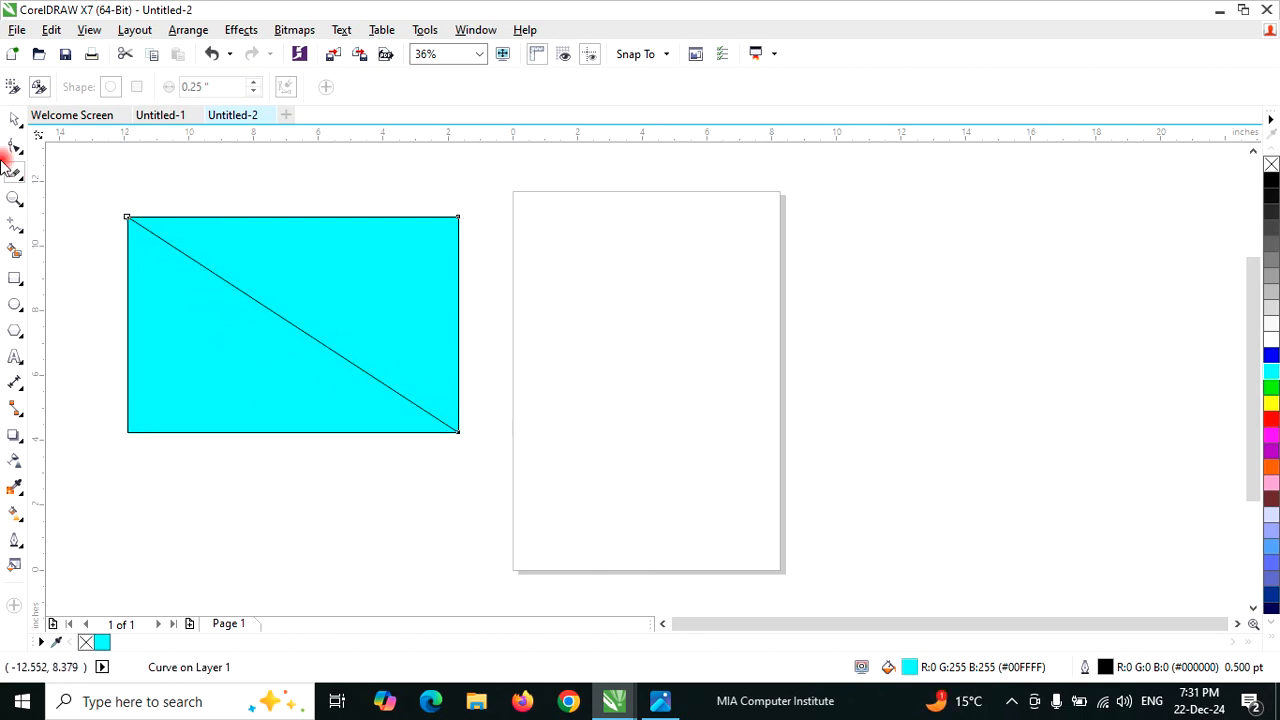
left_click(15, 118)
left_click_drag(218, 407, 218, 457)
left_click_drag(314, 281, 441, 253)
- Undo the triangle moves and the straight diagonal cut to restore the whole cyan rectangle
key("ctrl+z")
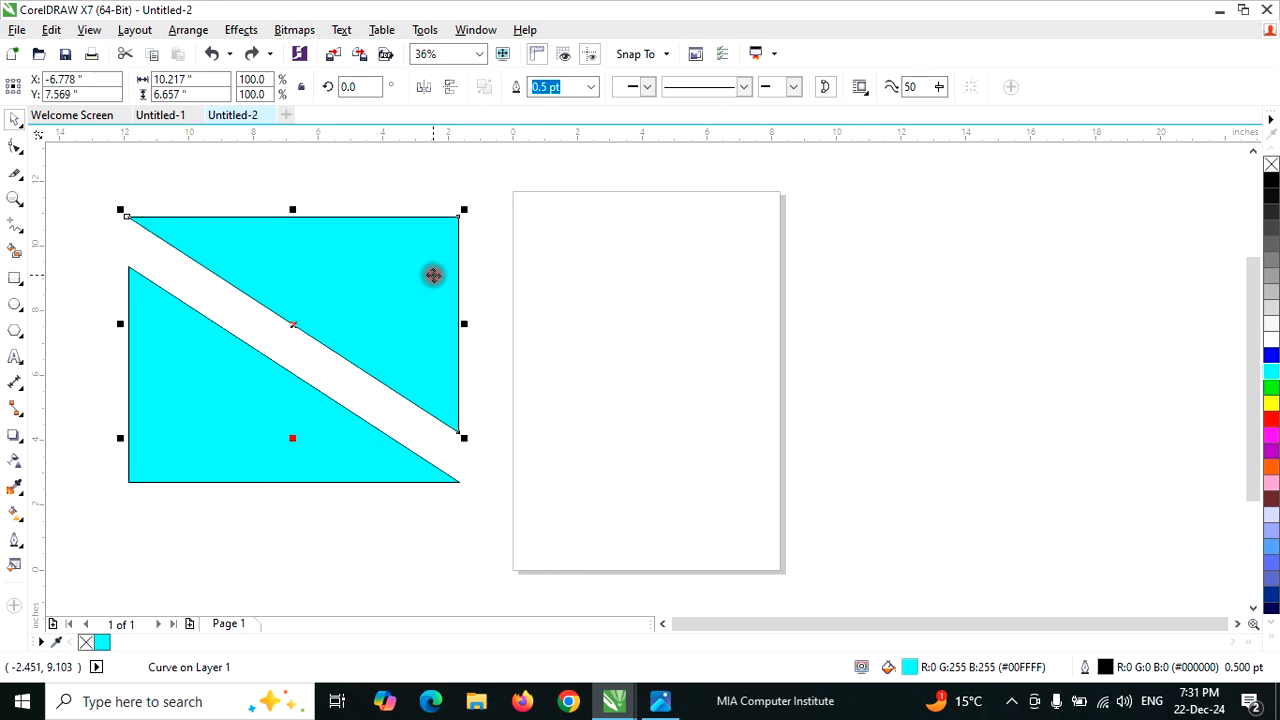
key("ctrl+z")
key("ctrl+z")
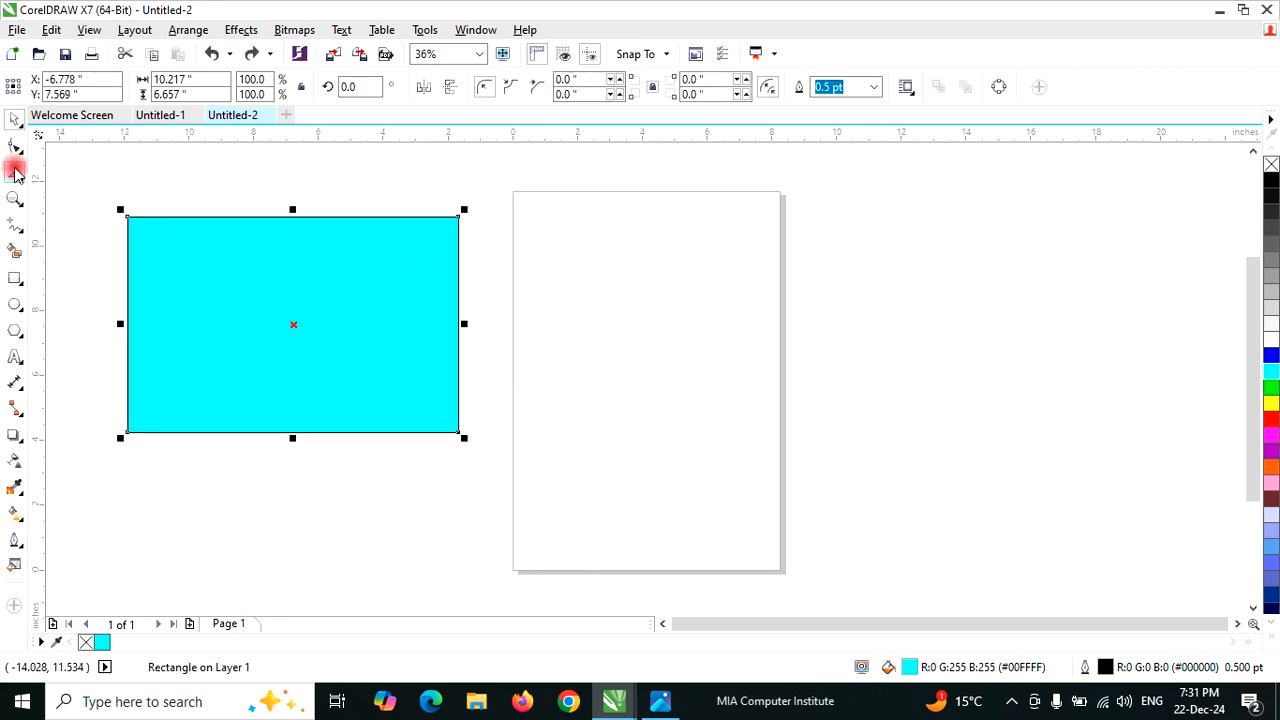
- Cut the cyan rectangle with the Knife tool along a wavy freehand line from its top-left corner to its bottom-right corner
left_click(15, 172)
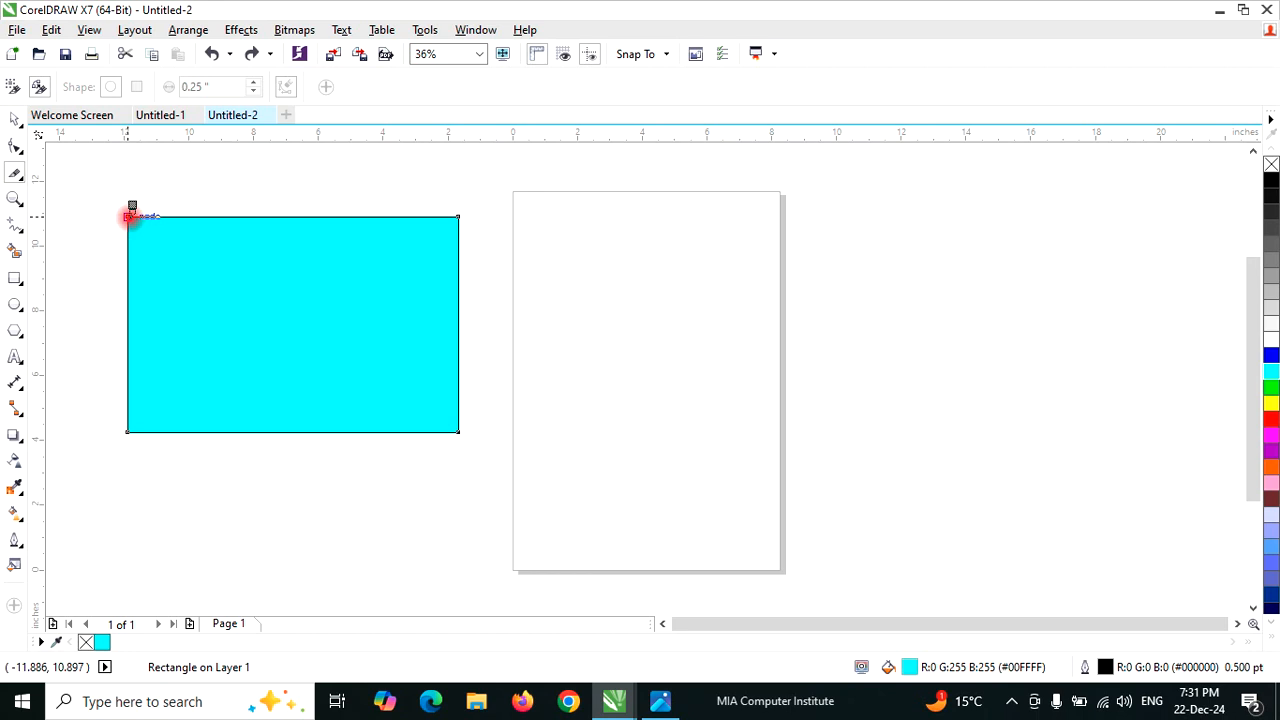
mouse_move(128, 216)
left_mouse_down()
mouse_move(220, 289)
mouse_move(460, 428)
left_mouse_up()
left_click(16, 119)
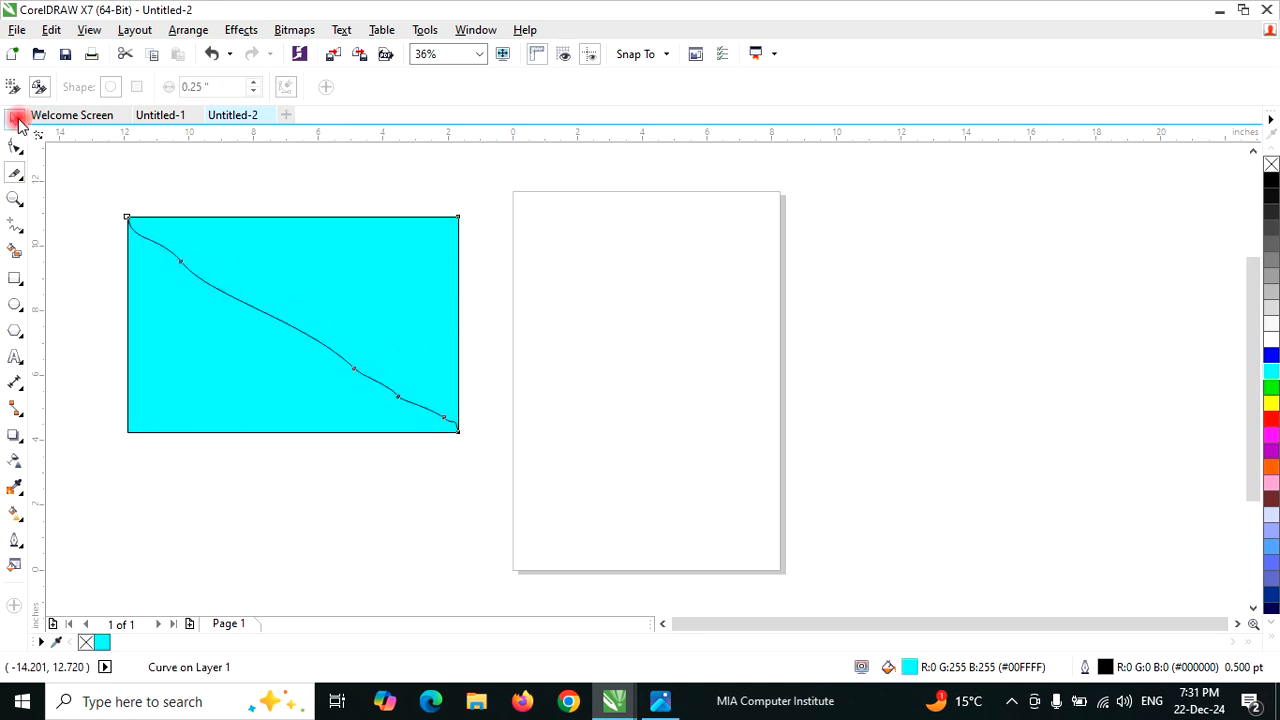
left_click(335, 360)
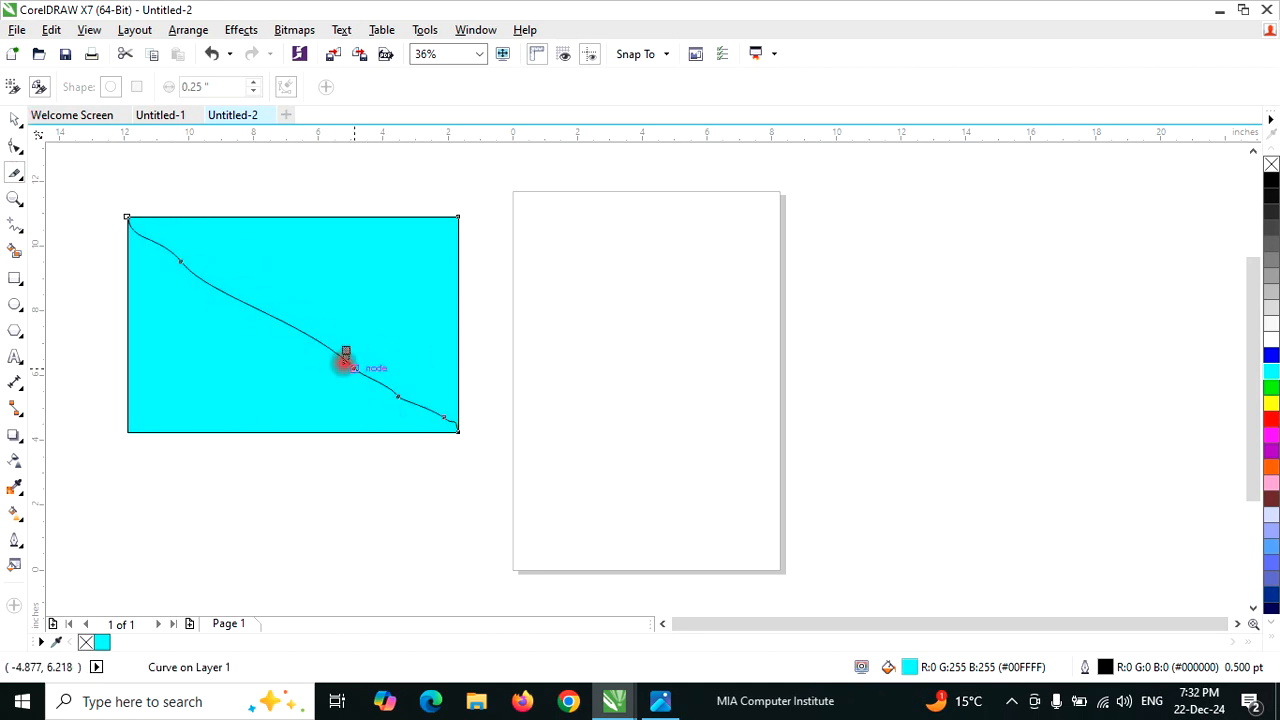
- Move the two wavy-edged pieces apart, and undo these moves and the freehand cut
left_click(16, 119)
left_click_drag(216, 448, 183, 524)
left_click_drag(214, 399, 199, 469)
left_click_drag(366, 349, 431, 346)
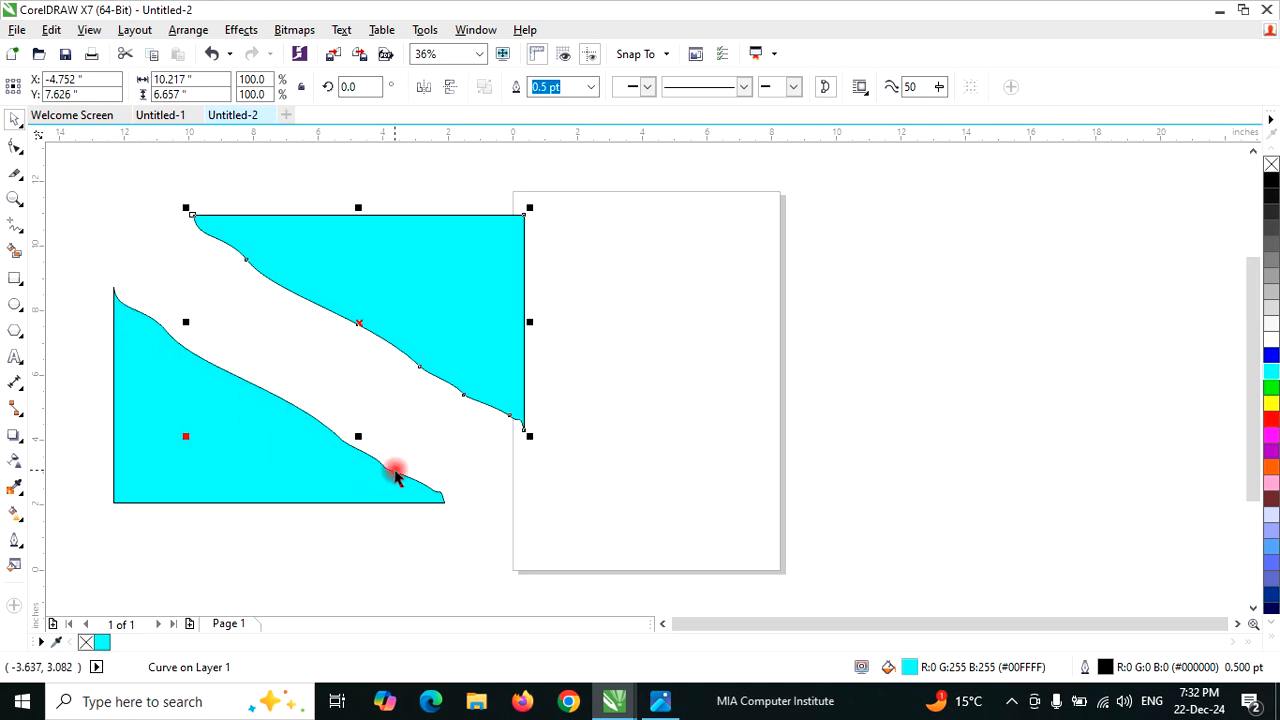
key("ctrl+z")
key("ctrl+z")
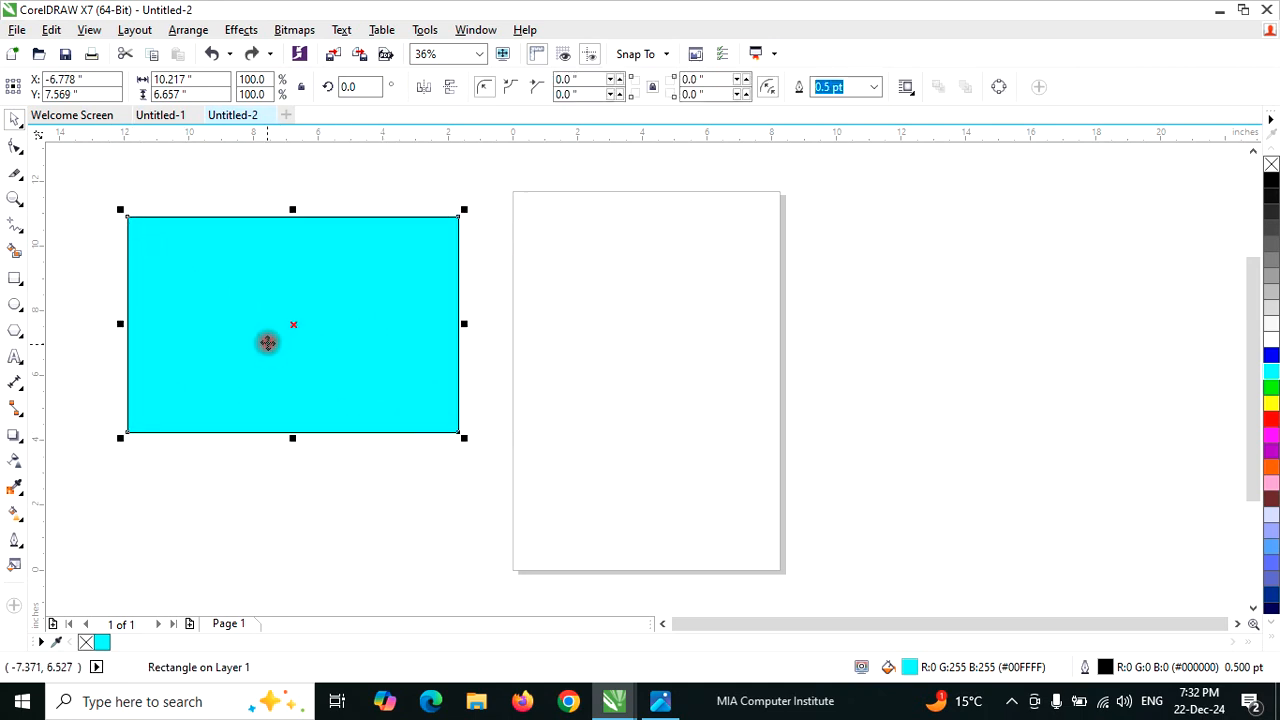
- Cut the cyan rectangle straight from its top-left to its bottom-right corner with the Knife tool and separate the two triangles
left_click(15, 176)
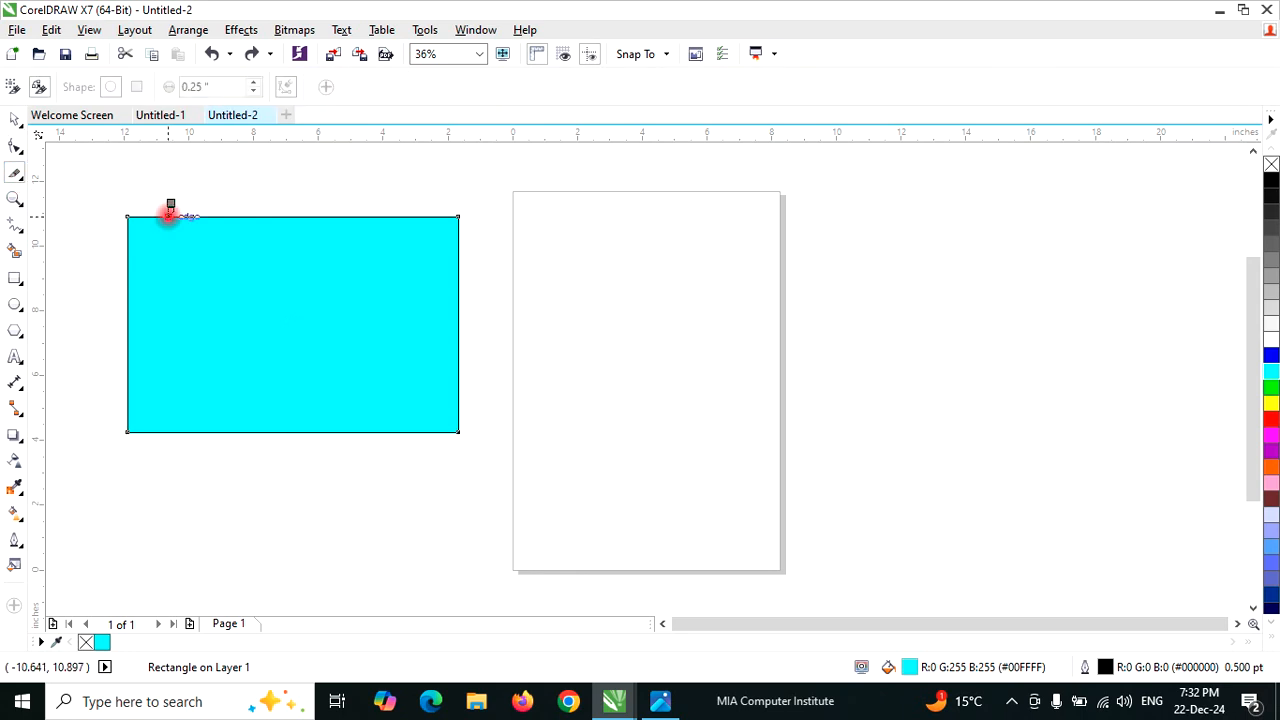
mouse_move(129, 215)
left_mouse_down()
mouse_move(226, 300)
mouse_move(417, 383)
mouse_move(455, 430)
left_mouse_up()
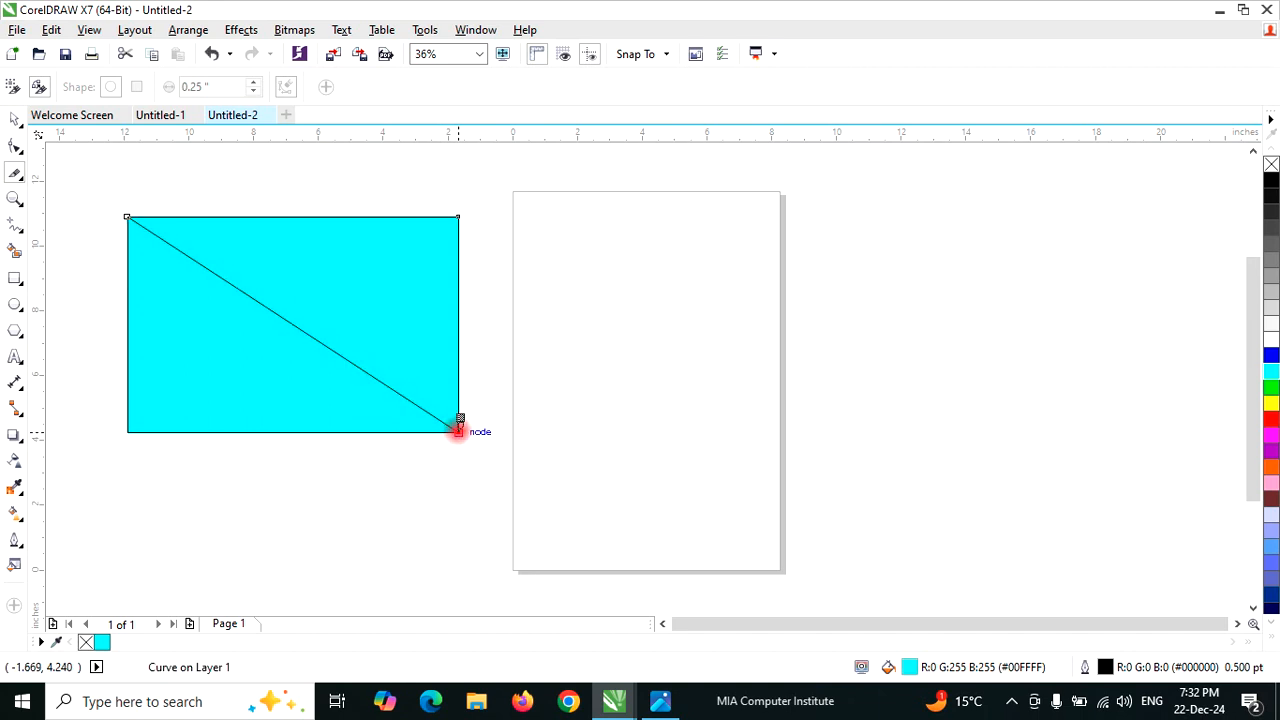
left_click(12, 119)
left_click(214, 543)
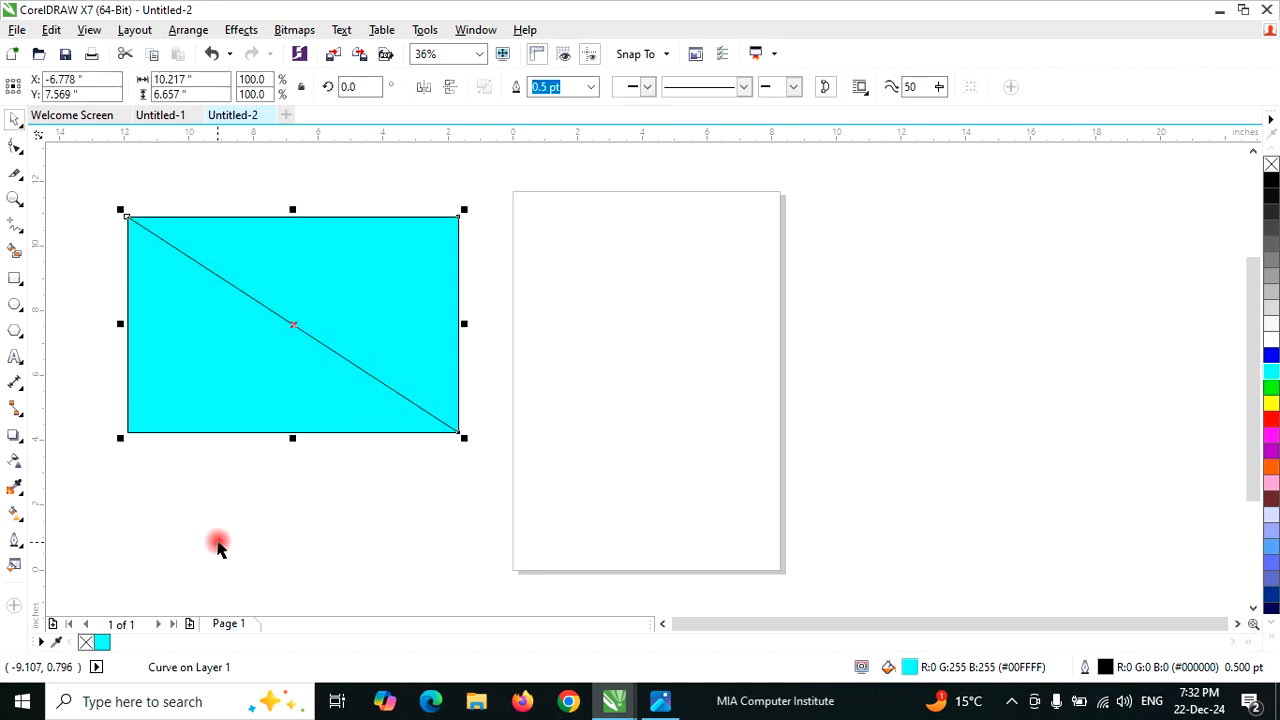
left_click_drag(206, 406, 203, 454)
left_click_drag(295, 333, 380, 300)
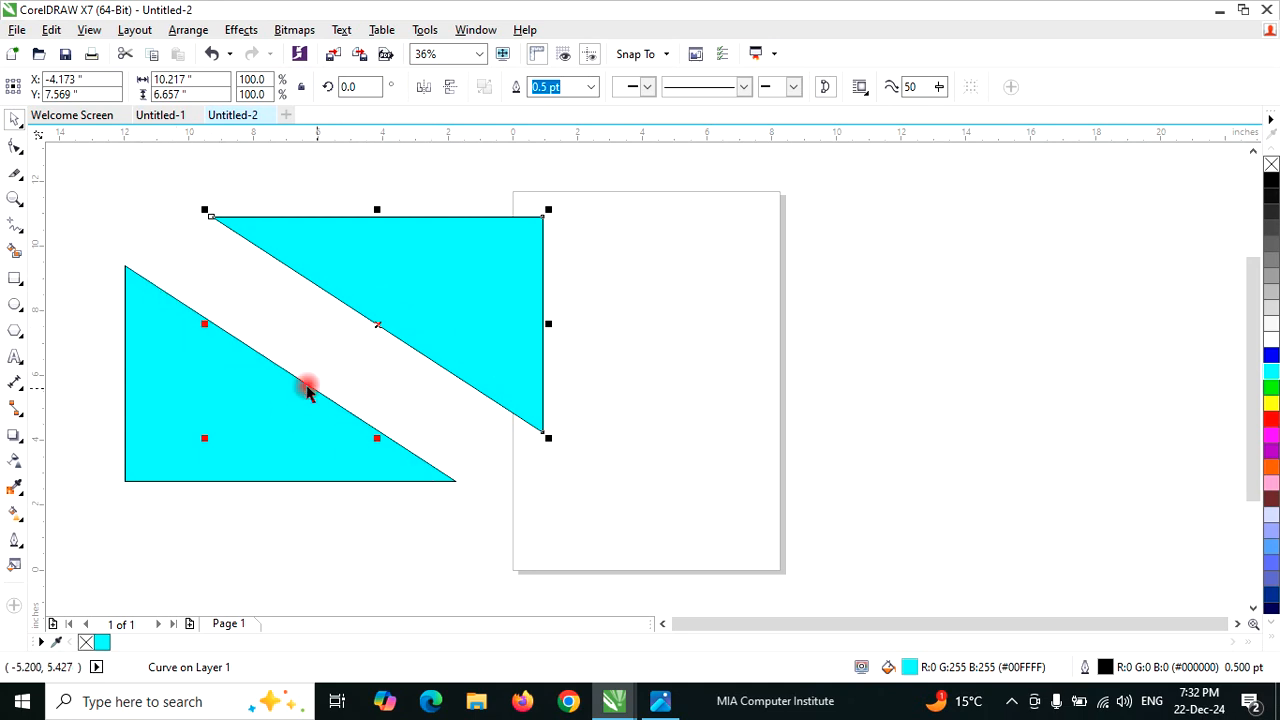
- Cut the upper triangle with a straight Knife line from the middle of its top edge down to its slanted edge
left_click(18, 176)
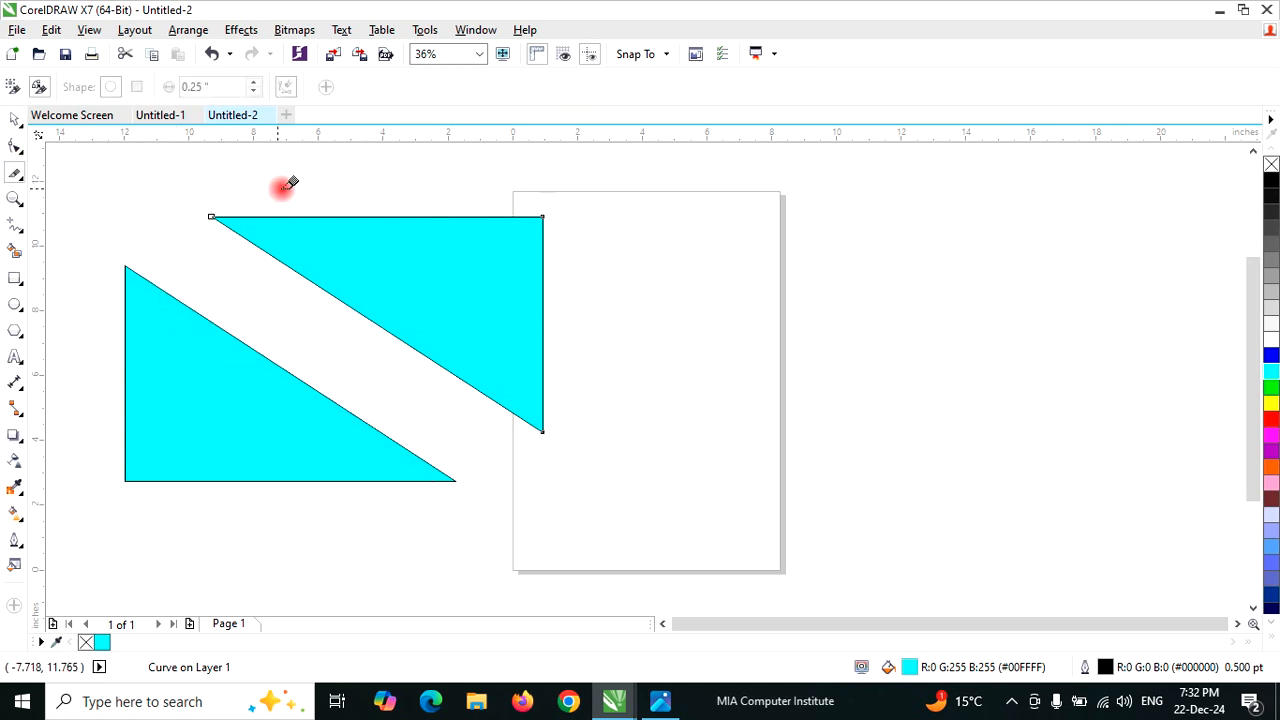
left_click(407, 215)
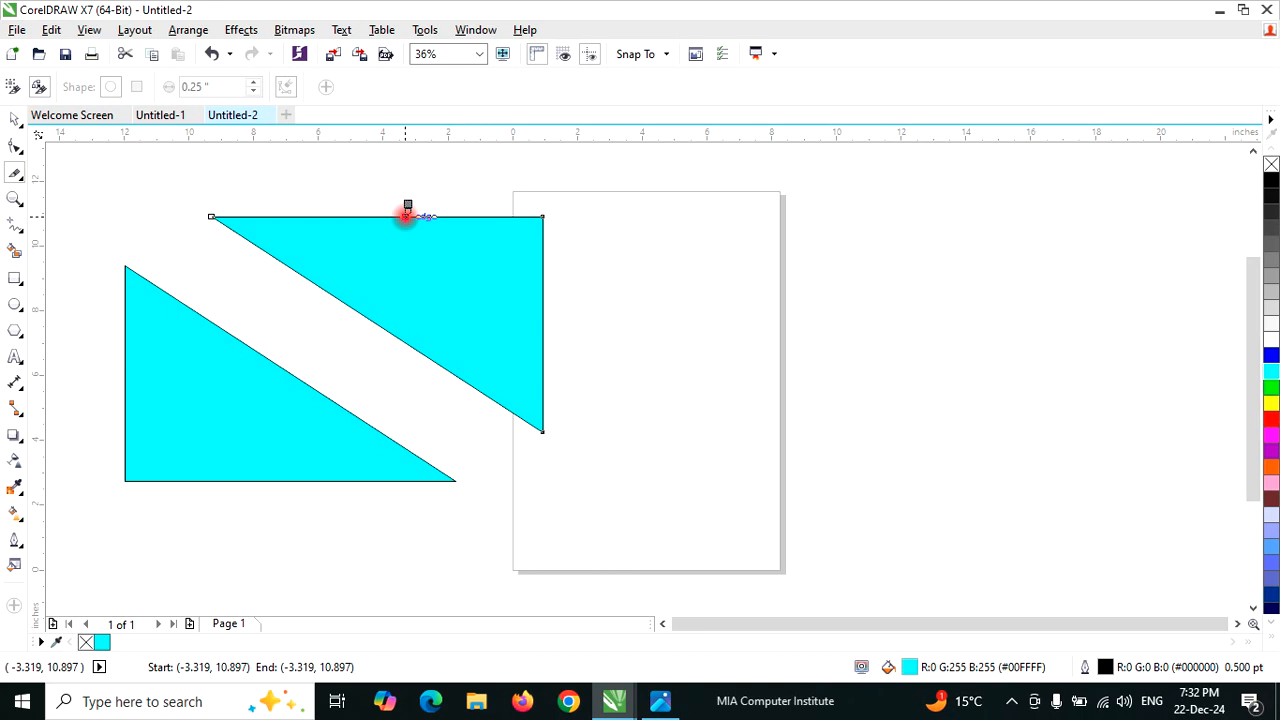
left_click(474, 384)
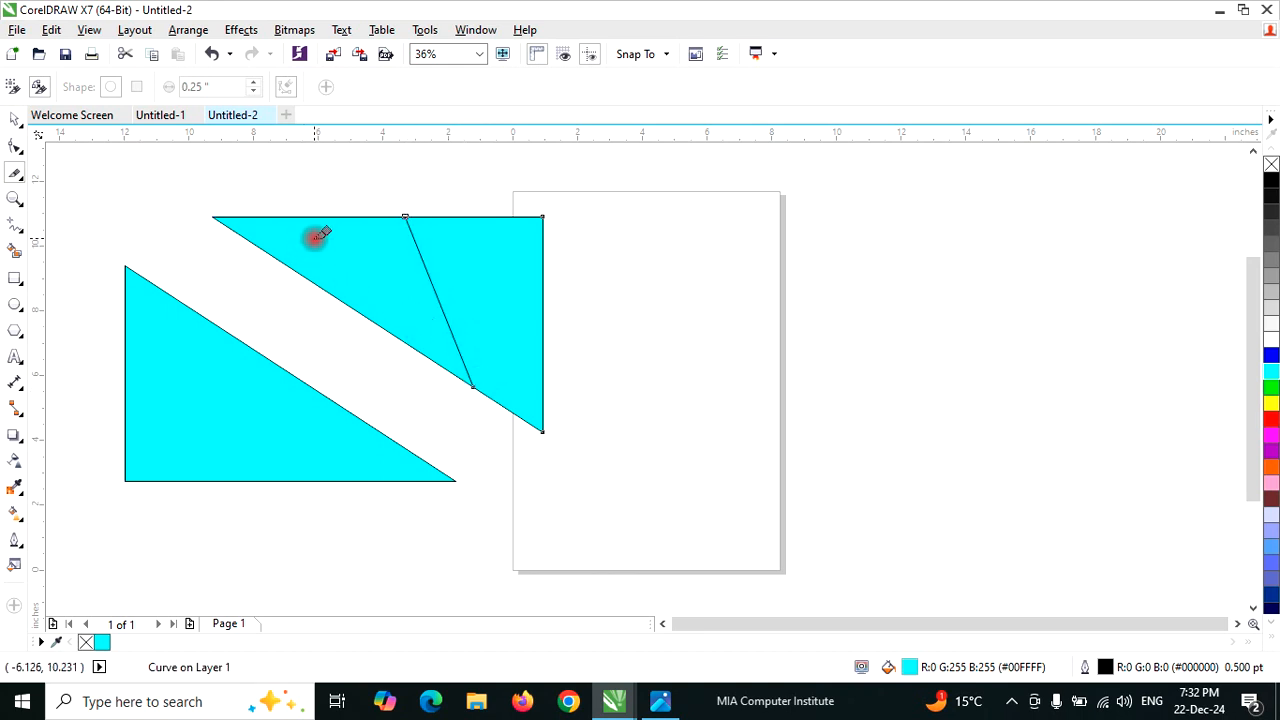
left_click(14, 121)
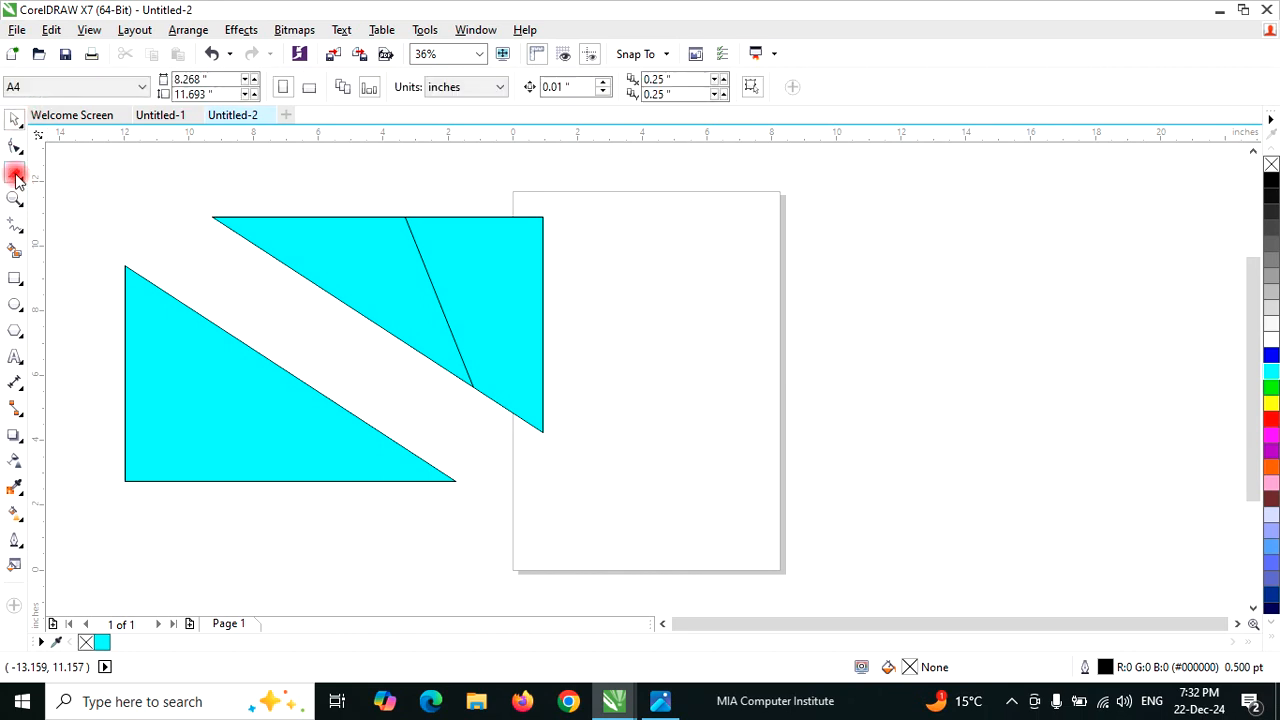
- Make one wavy freehand Knife cut across the upper triangle's left part and two curved cuts across the lower triangle, meeting at its slanted edge
left_click(15, 175)
mouse_move(291, 215)
left_mouse_down()
mouse_move(358, 267)
mouse_move(376, 323)
left_mouse_up()
left_click_drag(127, 331, 345, 410)
mouse_move(124, 481)
left_mouse_down()
mouse_move(276, 450)
mouse_move(345, 410)
left_mouse_up()
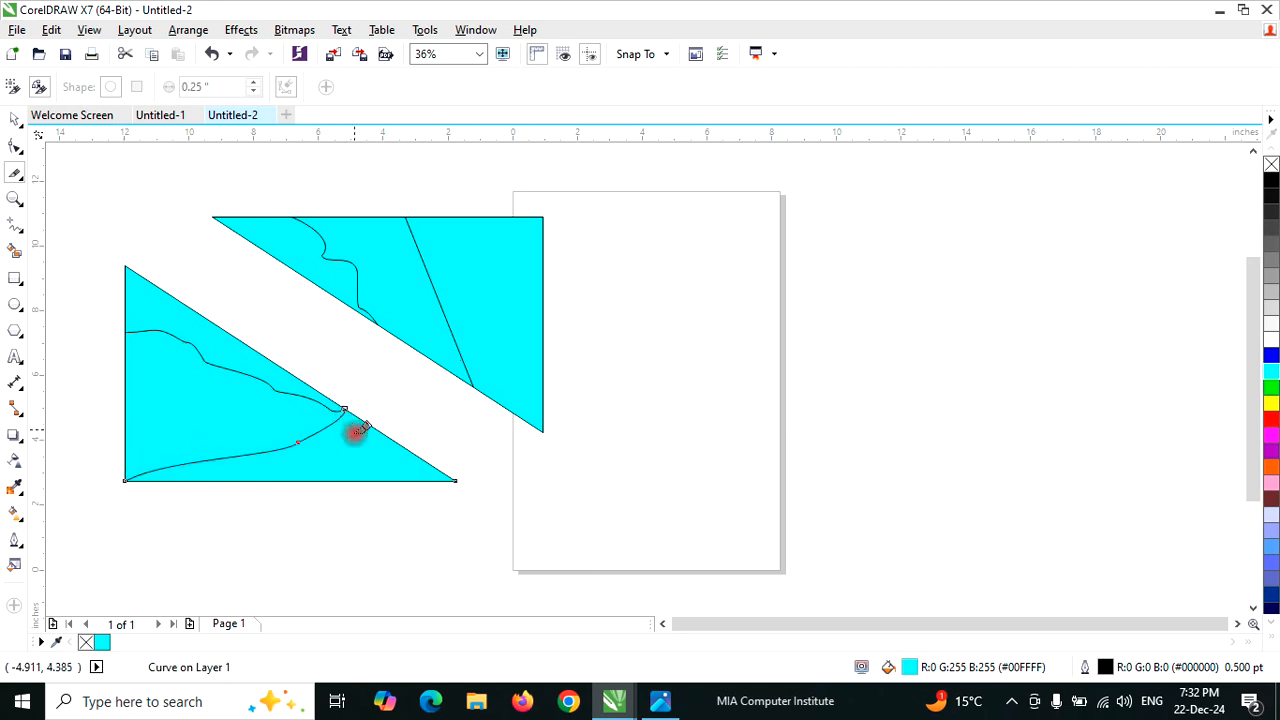
- Cut the upper triangle straight from its top-right corner to the lower end of its first straight cut
mouse_move(543, 216)
left_mouse_down()
mouse_move(500, 380)
mouse_move(477, 381)
left_mouse_up()
left_click(333, 200)
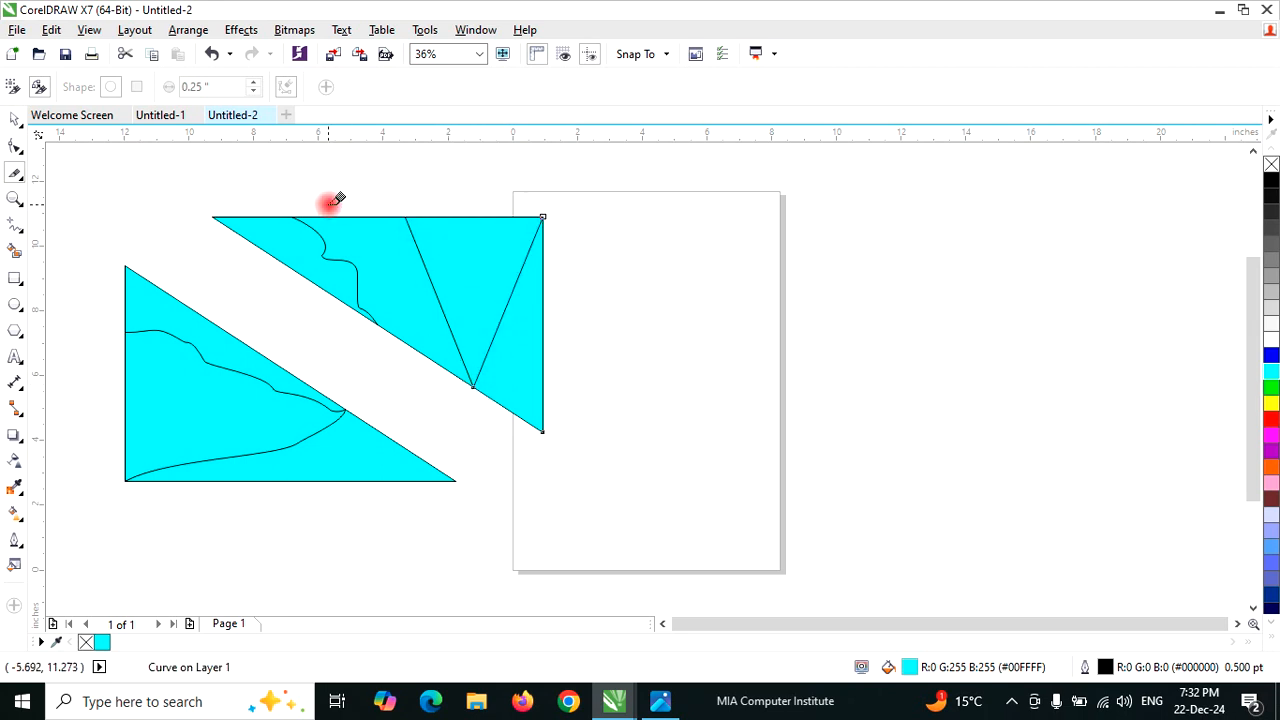
- Try to make additional Knife cuts across the already divided upper and lower triangles
mouse_move(297, 215)
left_mouse_down()
mouse_move(346, 284)
mouse_move(281, 233)
mouse_move(278, 243)
mouse_move(379, 318)
mouse_move(397, 324)
mouse_move(444, 300)
mouse_move(414, 343)
mouse_move(377, 323)
mouse_move(409, 216)
mouse_move(410, 343)
left_mouse_up()
mouse_move(473, 380)
left_mouse_down()
mouse_move(423, 297)
mouse_move(419, 238)
mouse_move(397, 249)
mouse_move(300, 217)
left_mouse_up()
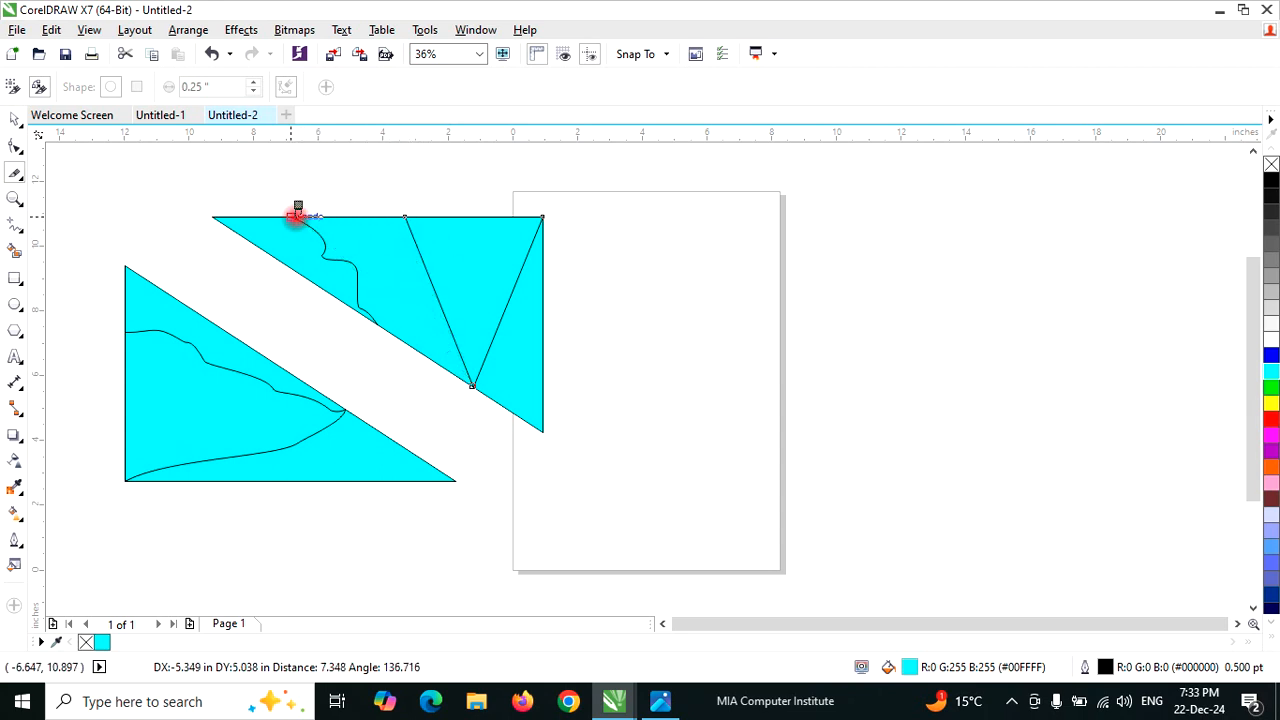
left_click(341, 408)
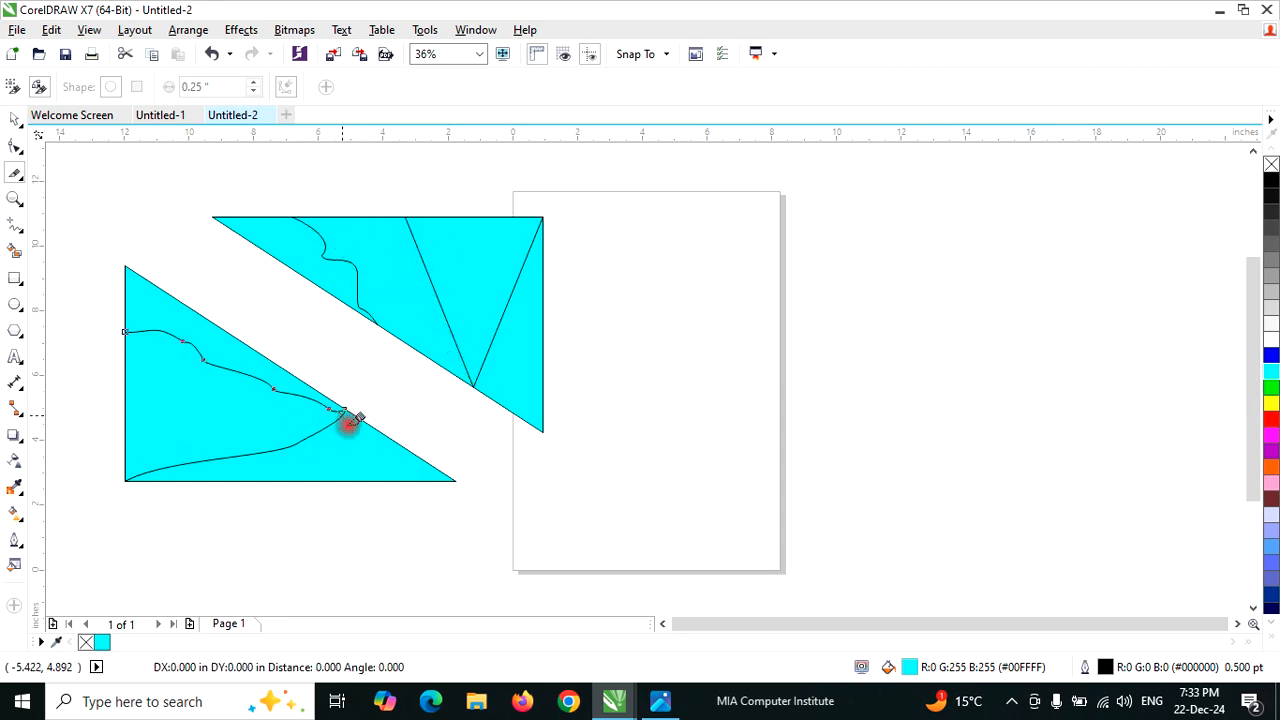
left_click(237, 478)
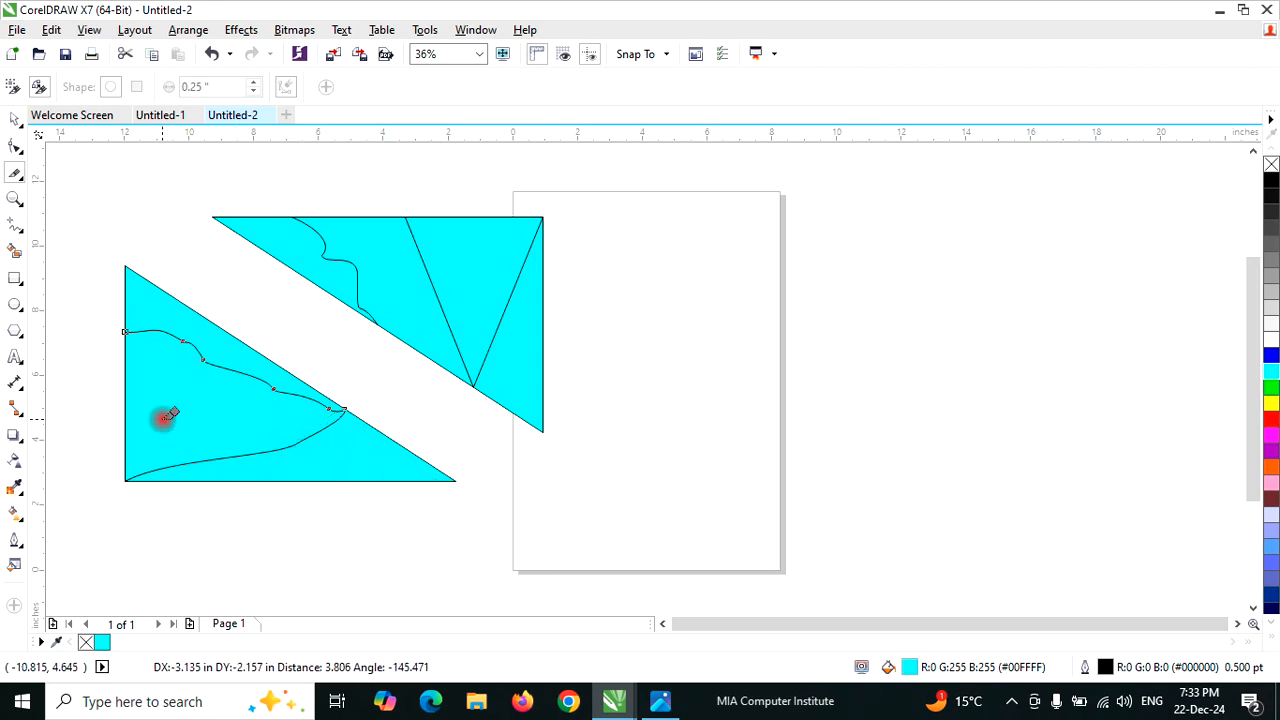
left_click(125, 331)
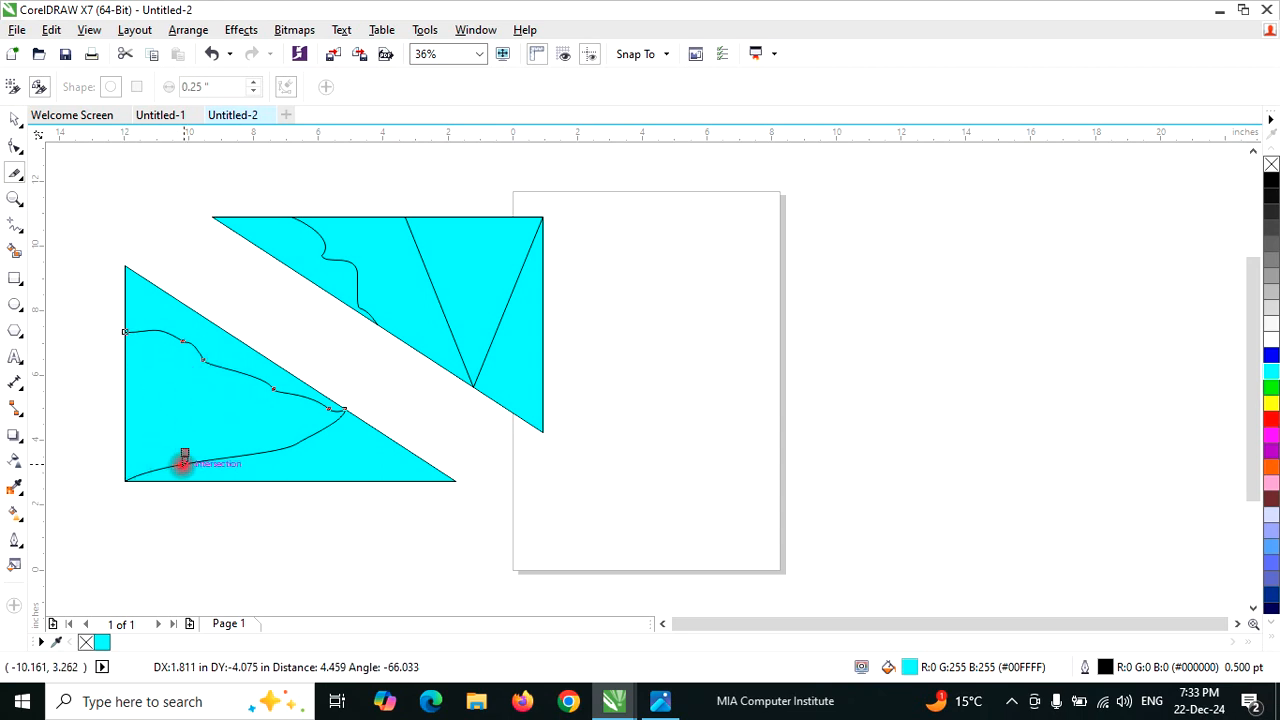
- Move the three pieces of the lower triangle apart so that gaps separate them
left_click(18, 121)
left_click(166, 300)
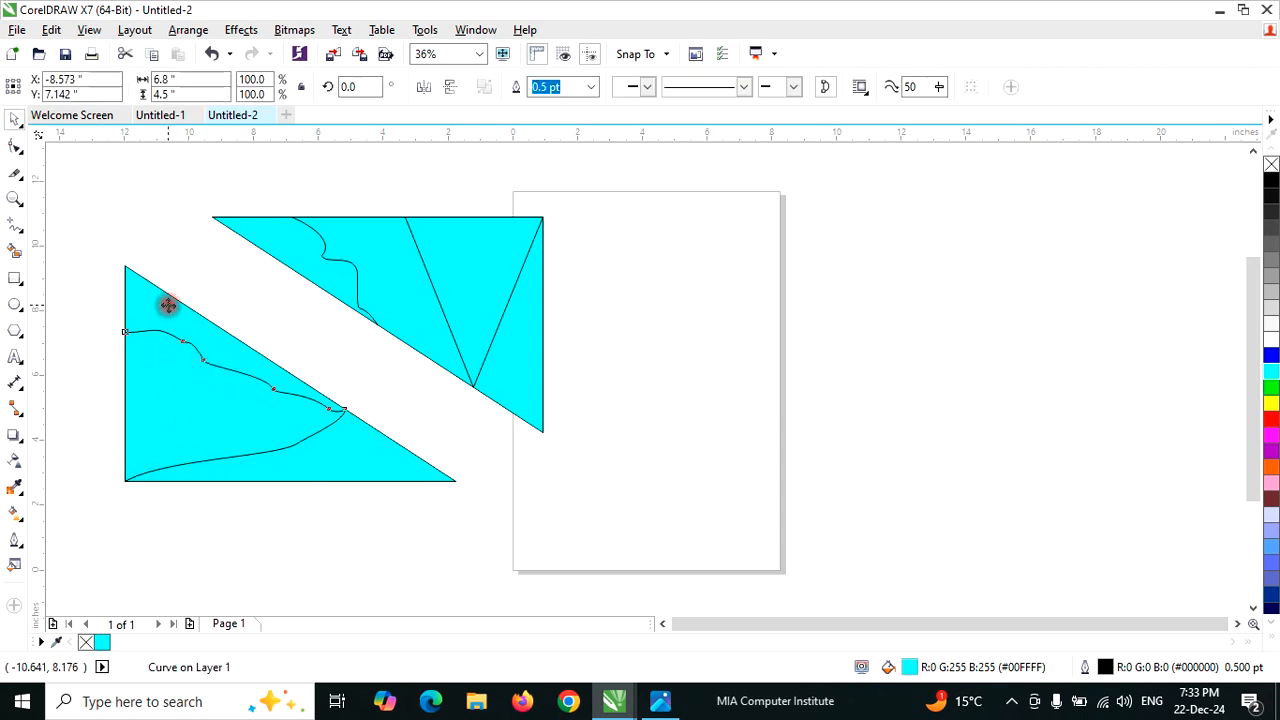
left_click_drag(240, 333, 245, 327)
left_click_drag(205, 420, 168, 390)
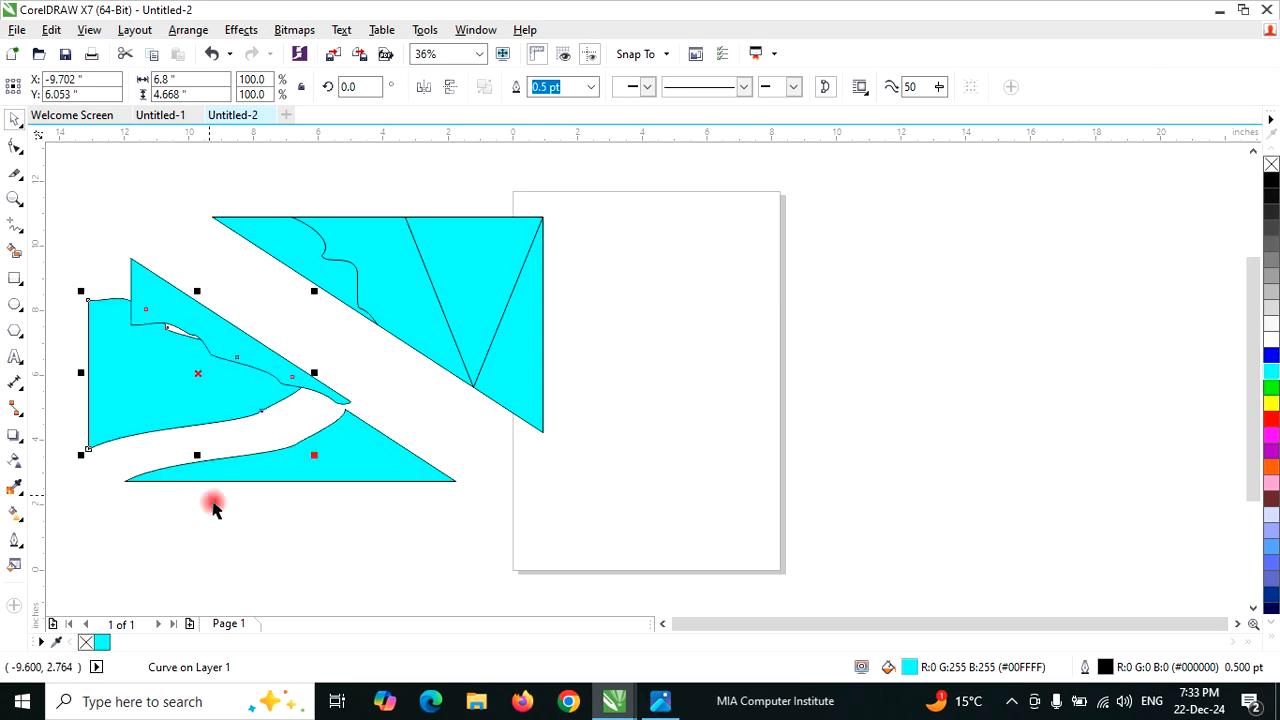
left_click_drag(376, 477, 424, 516)
left_click_drag(116, 379, 140, 434)
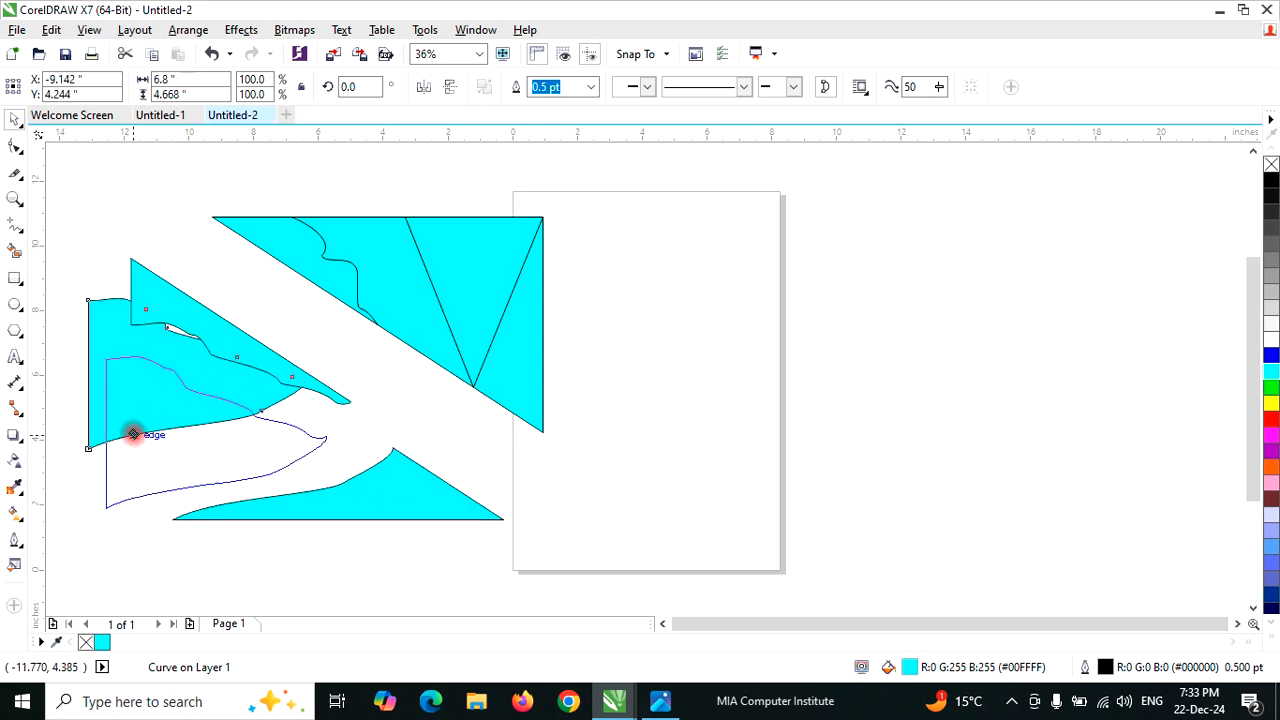
- Spread the four pieces of the upper triangle apart, moving the right-hand piece onto the page and the wavy left piece further left
left_click_drag(390, 284, 387, 246)
left_click_drag(480, 257, 511, 234)
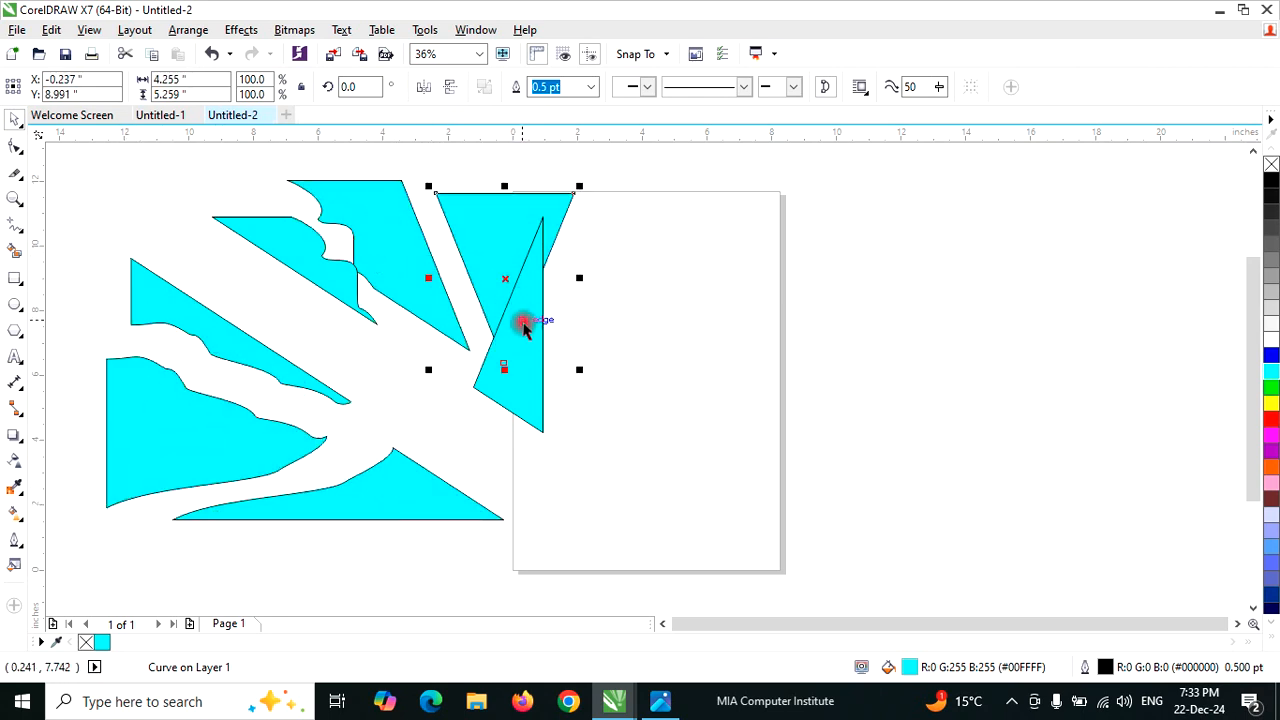
left_click_drag(523, 323, 586, 371)
left_click_drag(284, 247, 205, 245)
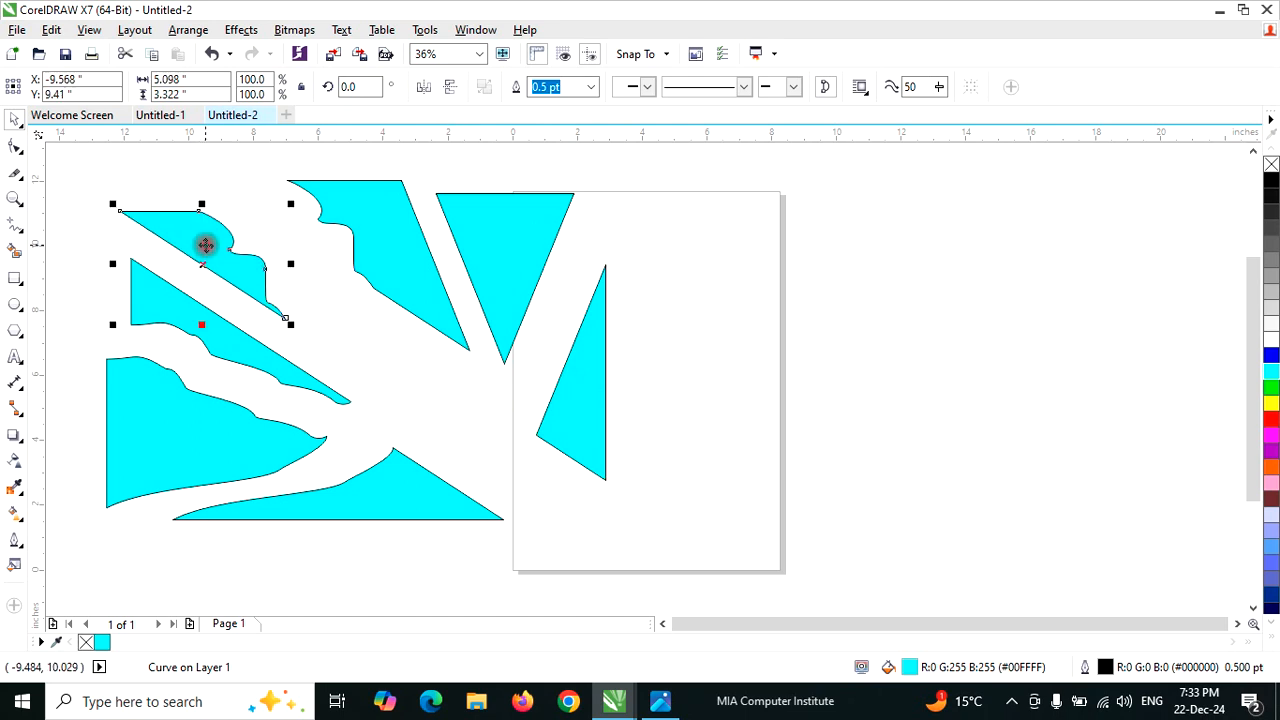
- Delete the three rightmost pieces of the upper triangle with the Virtual Segment Delete tool
left_click(14, 178)
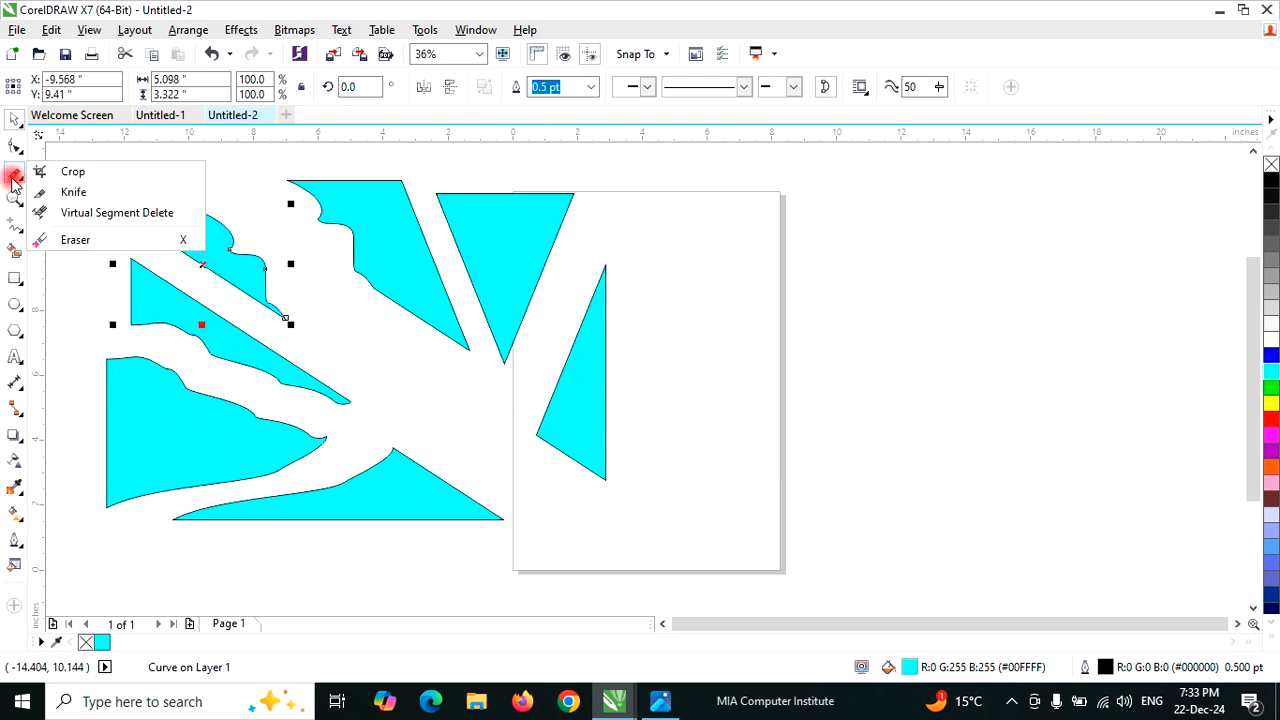
left_click(100, 213)
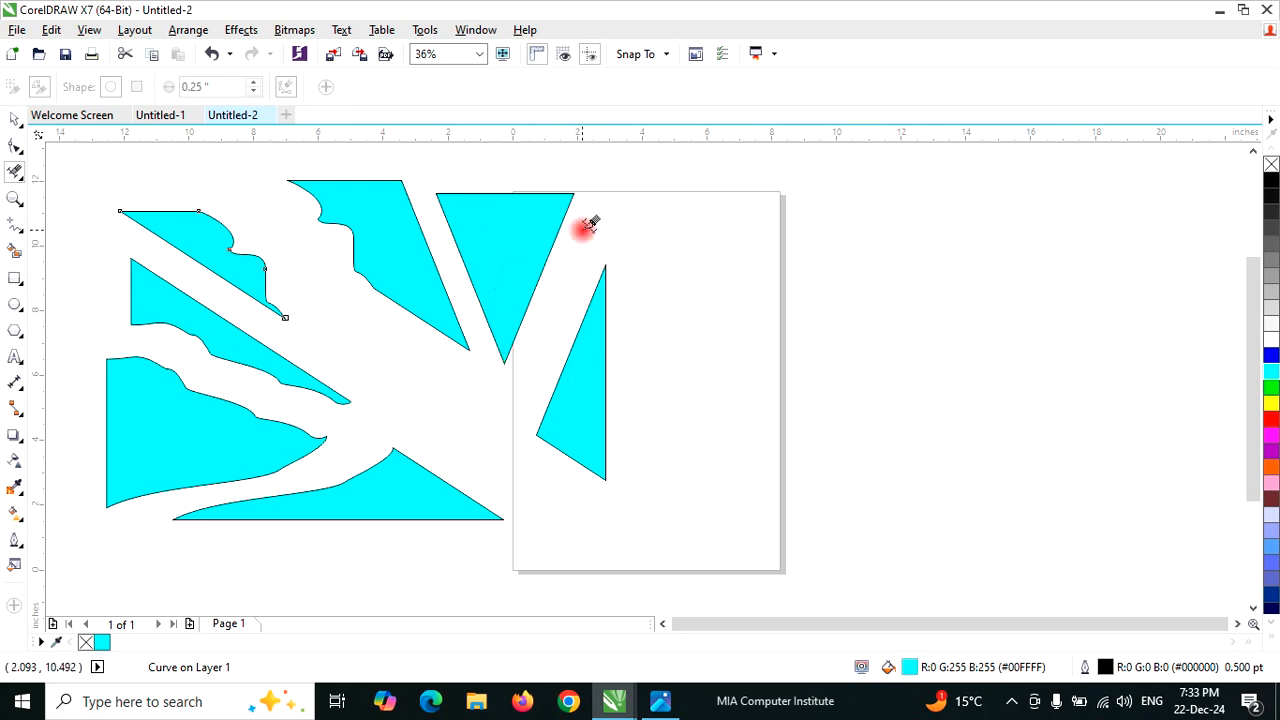
left_click_drag(533, 227, 591, 225)
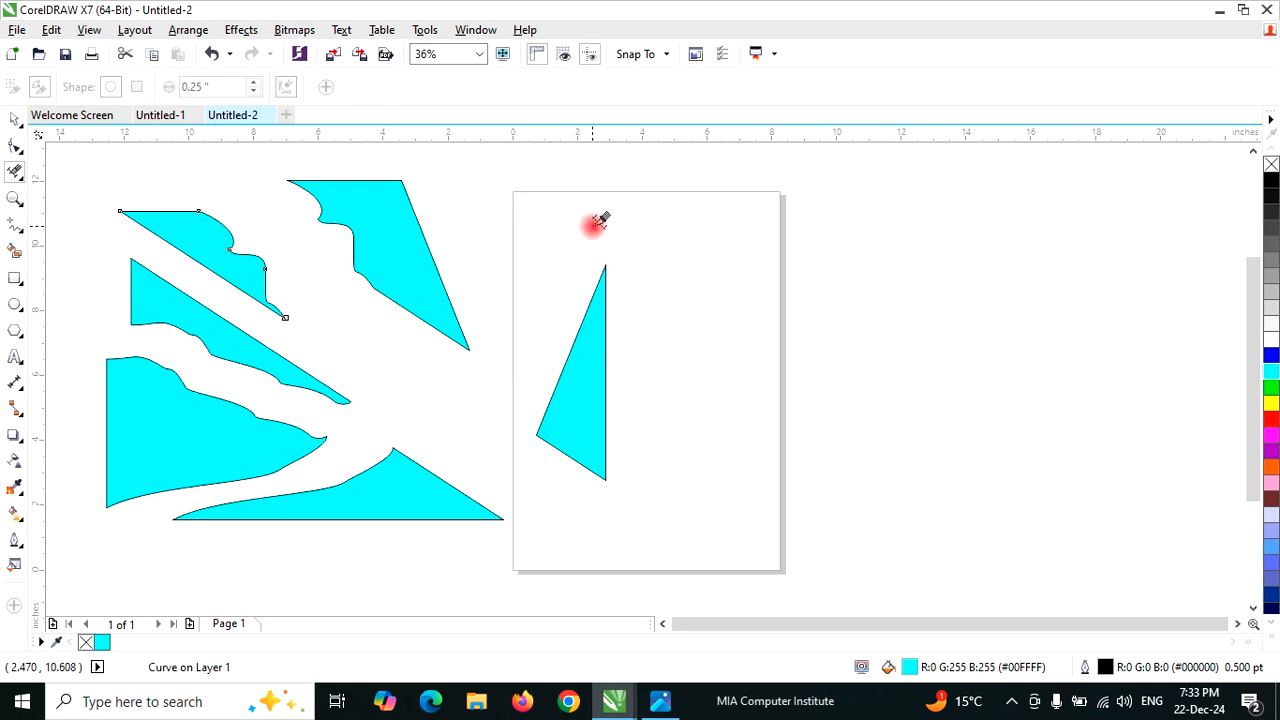
left_click_drag(580, 383, 682, 383)
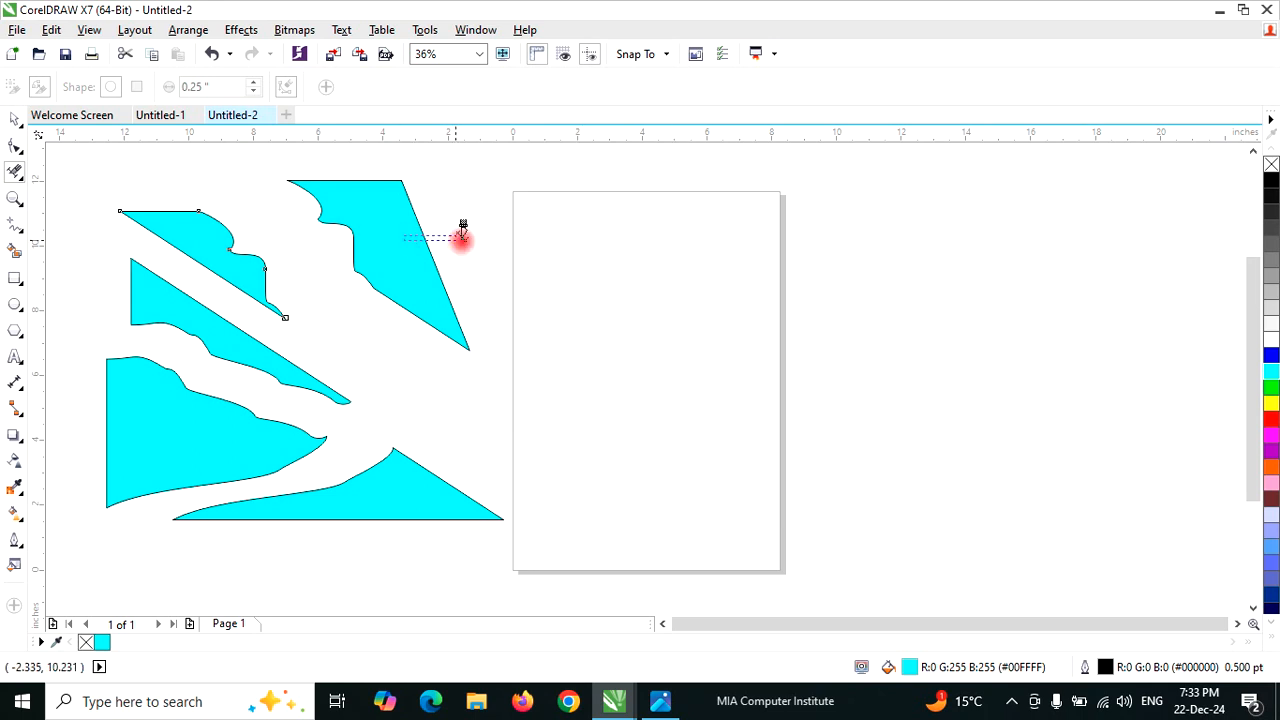
left_click_drag(423, 229, 495, 238)
- Delete the four remaining cyan pieces beside the page with the Virtual Segment Delete tool
left_click_drag(220, 263, 256, 259)
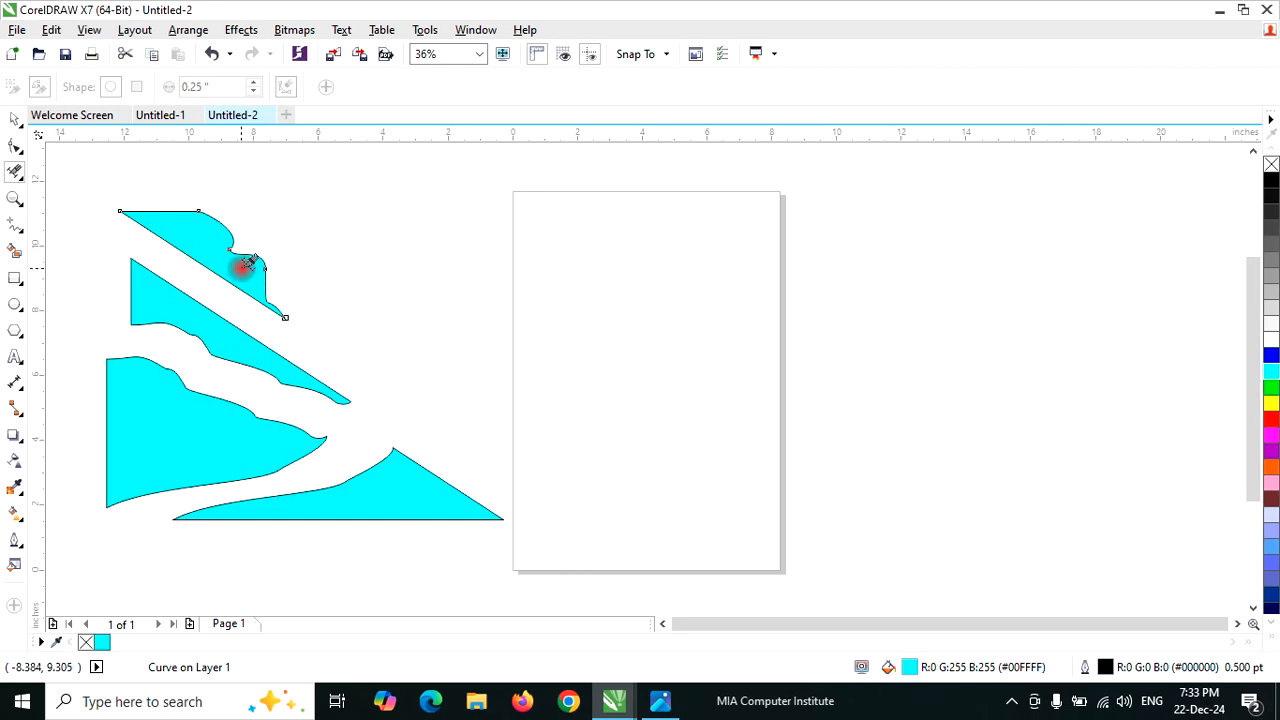
left_click_drag(249, 262, 288, 264)
left_click_drag(217, 314, 274, 258)
left_click_drag(166, 409, 298, 307)
left_click_drag(391, 463, 497, 374)
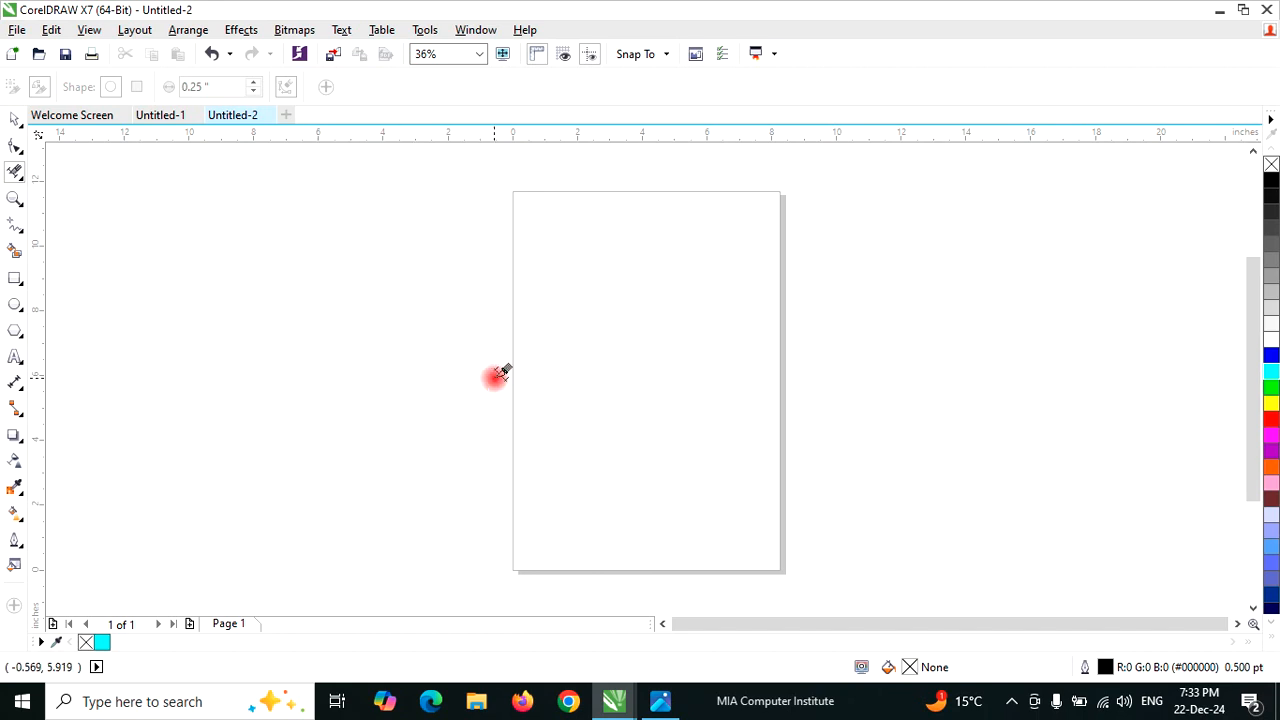
- Draw two overlapping unfilled rectangles beside the page, the second about 7.2 by 9.0 inches and offset down and to the right
left_click(15, 283)
mouse_move(164, 203)
left_mouse_down()
mouse_move(246, 249)
mouse_move(404, 438)
left_mouse_up()
left_click(343, 306)
mouse_move(274, 242)
left_mouse_down()
mouse_move(497, 551)
mouse_move(510, 535)
left_mouse_up()
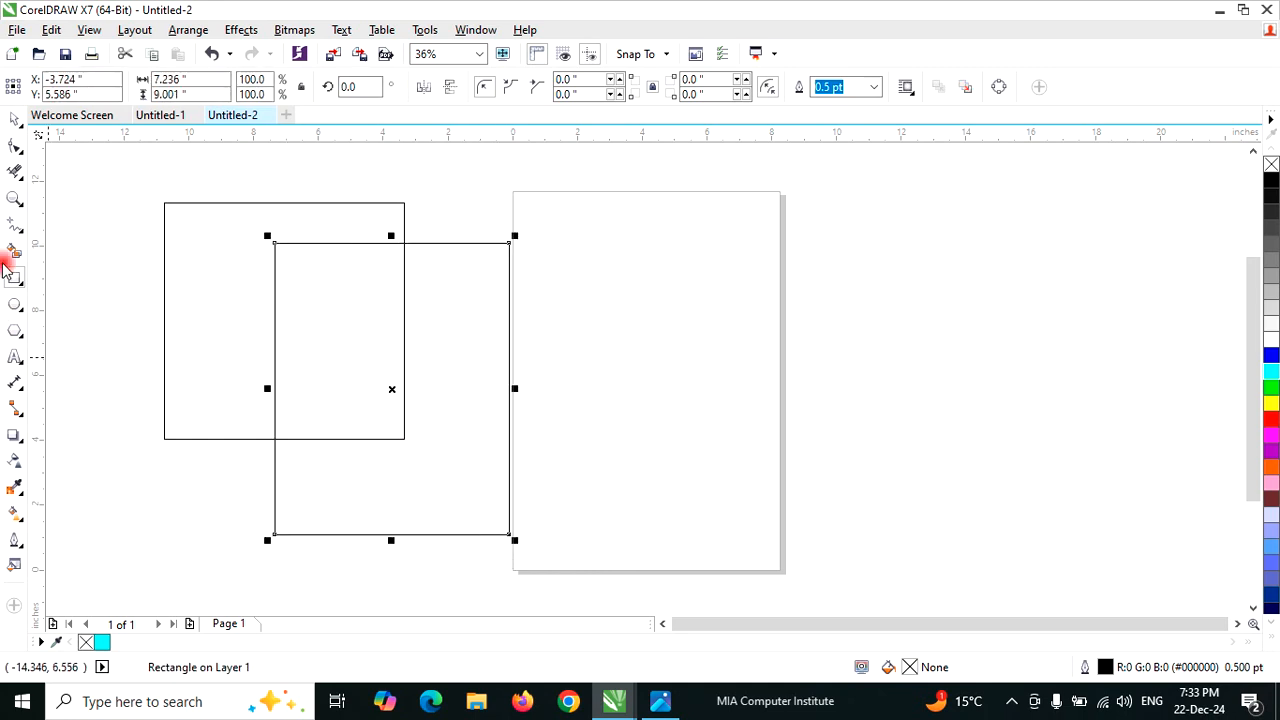
- Delete the segments inside the overlap of the two rectangles with the Virtual Segment Delete tool
left_click(14, 175)
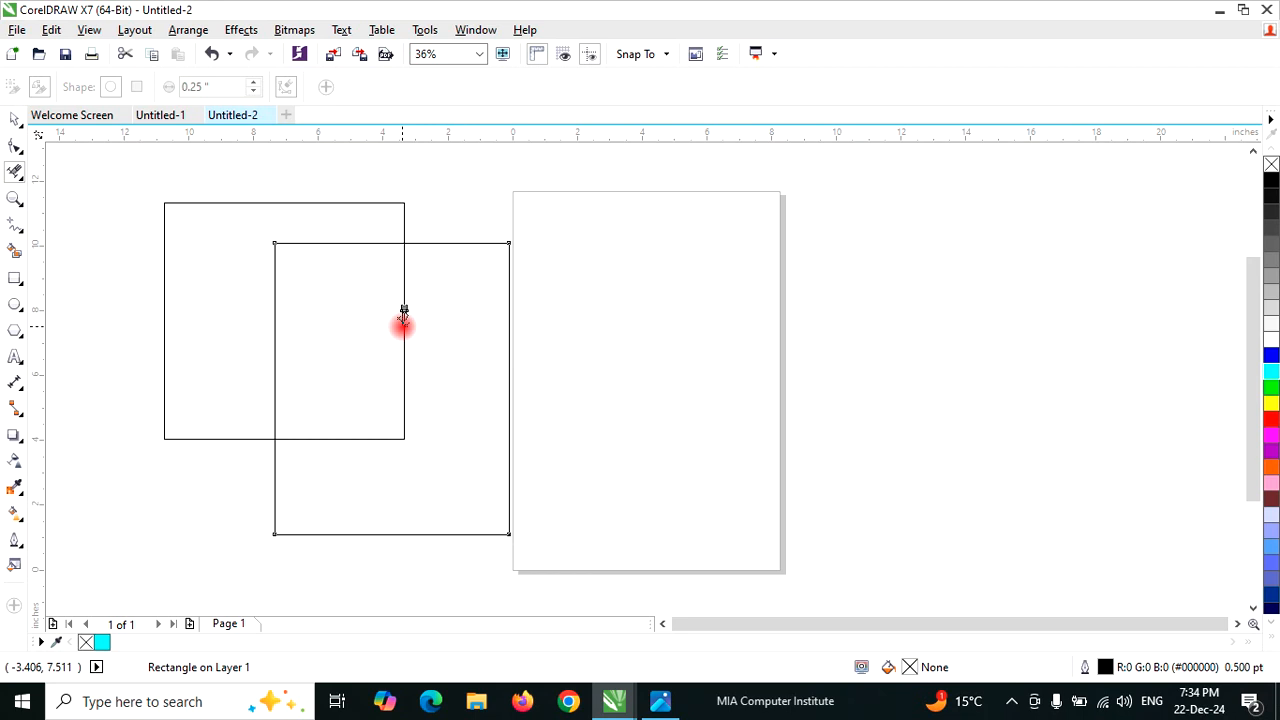
left_click(341, 236)
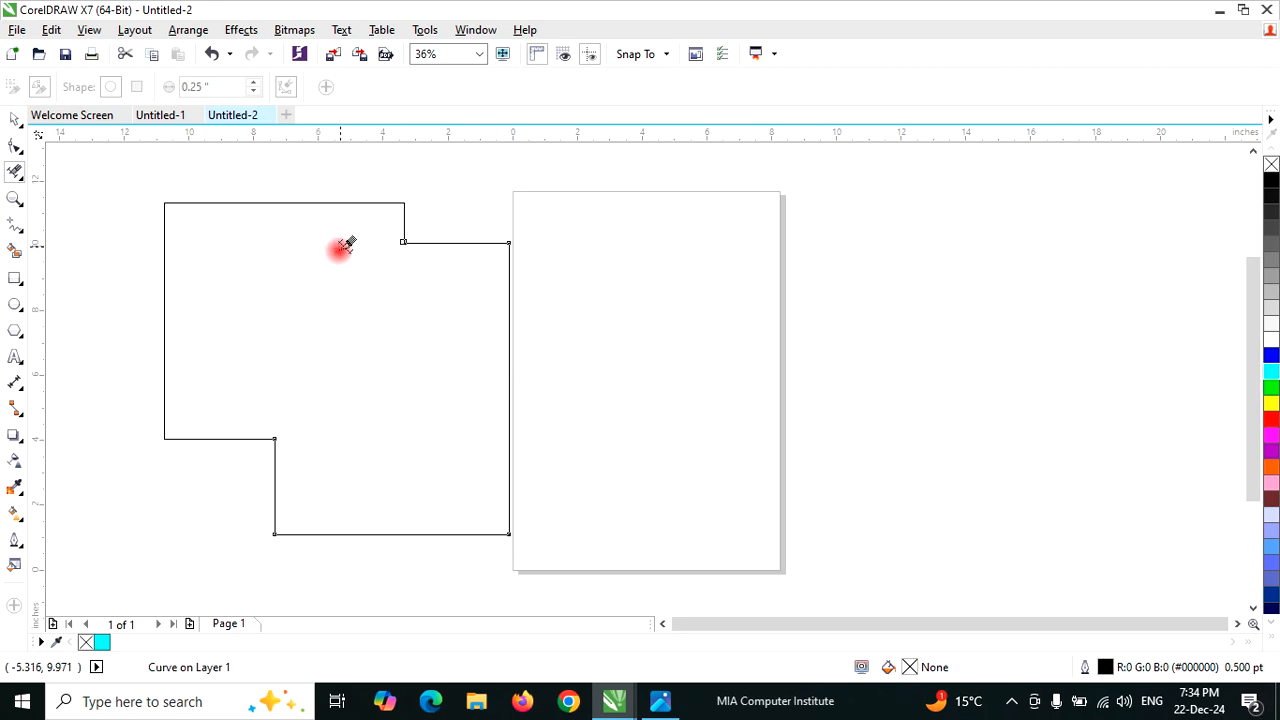
- Delete the remaining outlines of both rectangles beside the page
left_click(22, 121)
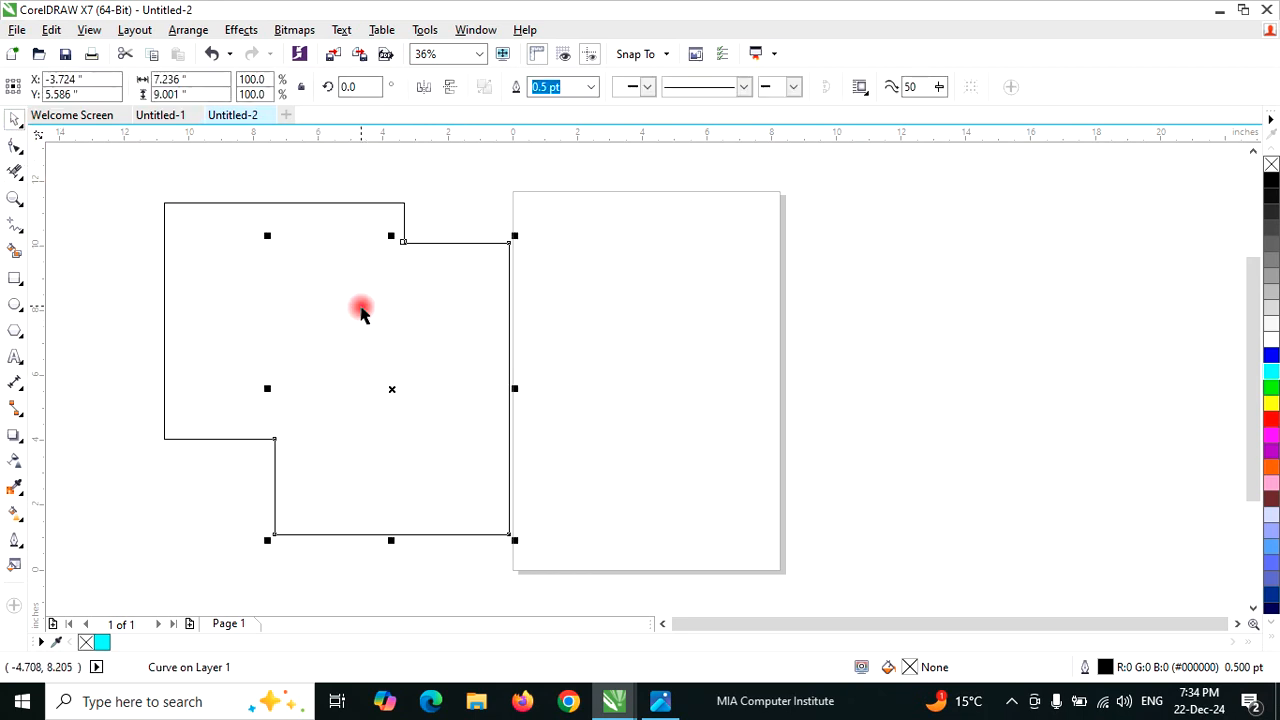
left_click(343, 310)
left_click(251, 204)
key("Delete")
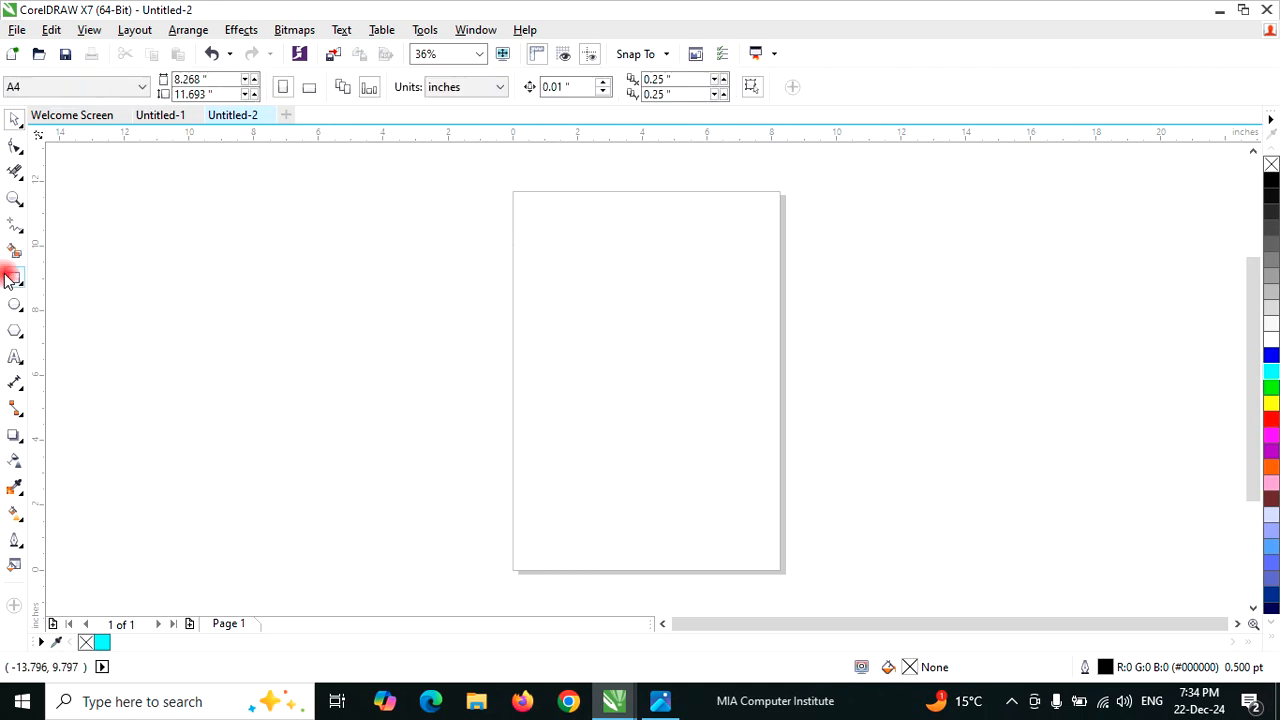
- Draw a rectangle about 9.2 by 8.0 inches beside the page and fill it with cyan
left_click(13, 280)
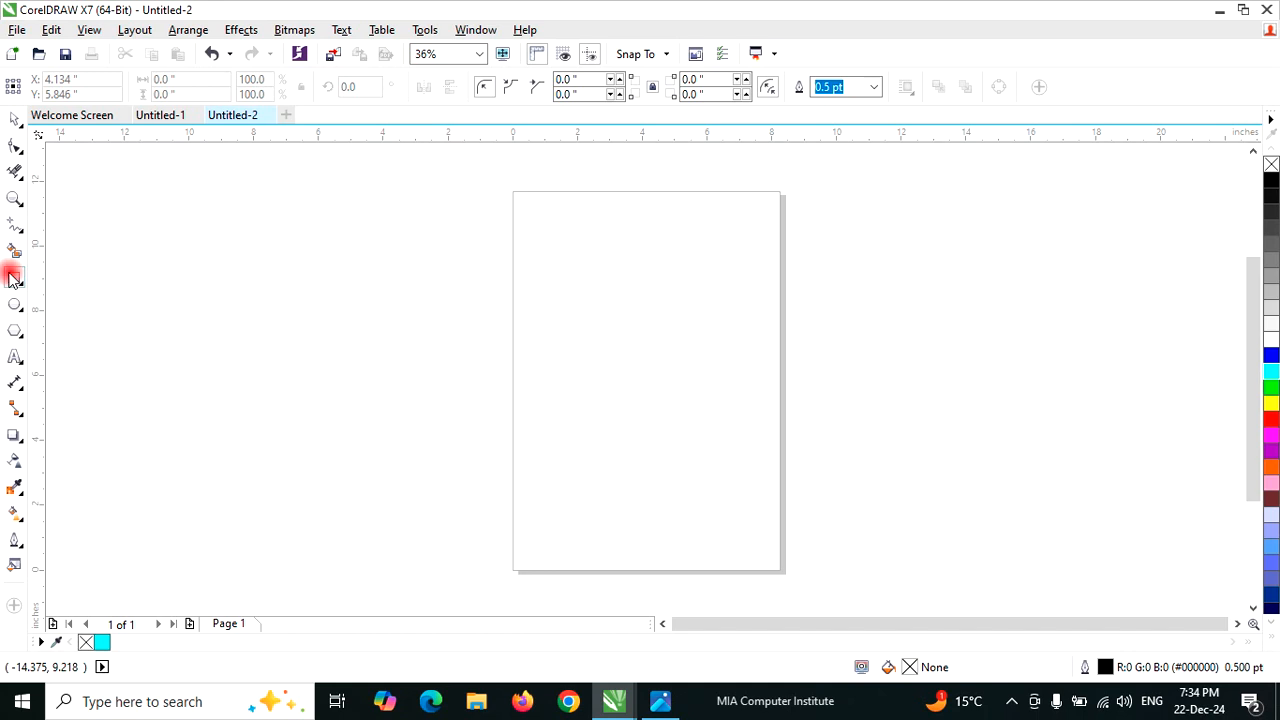
left_click_drag(125, 207, 424, 465)
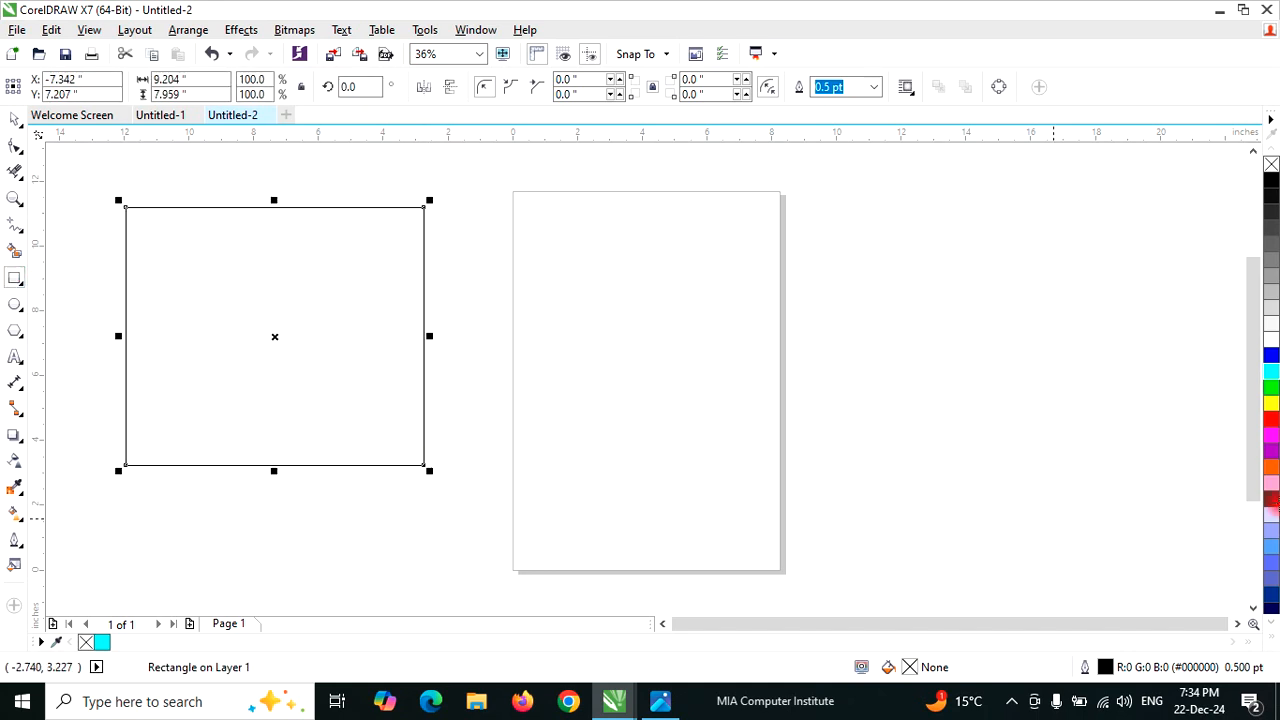
left_click(1271, 372)
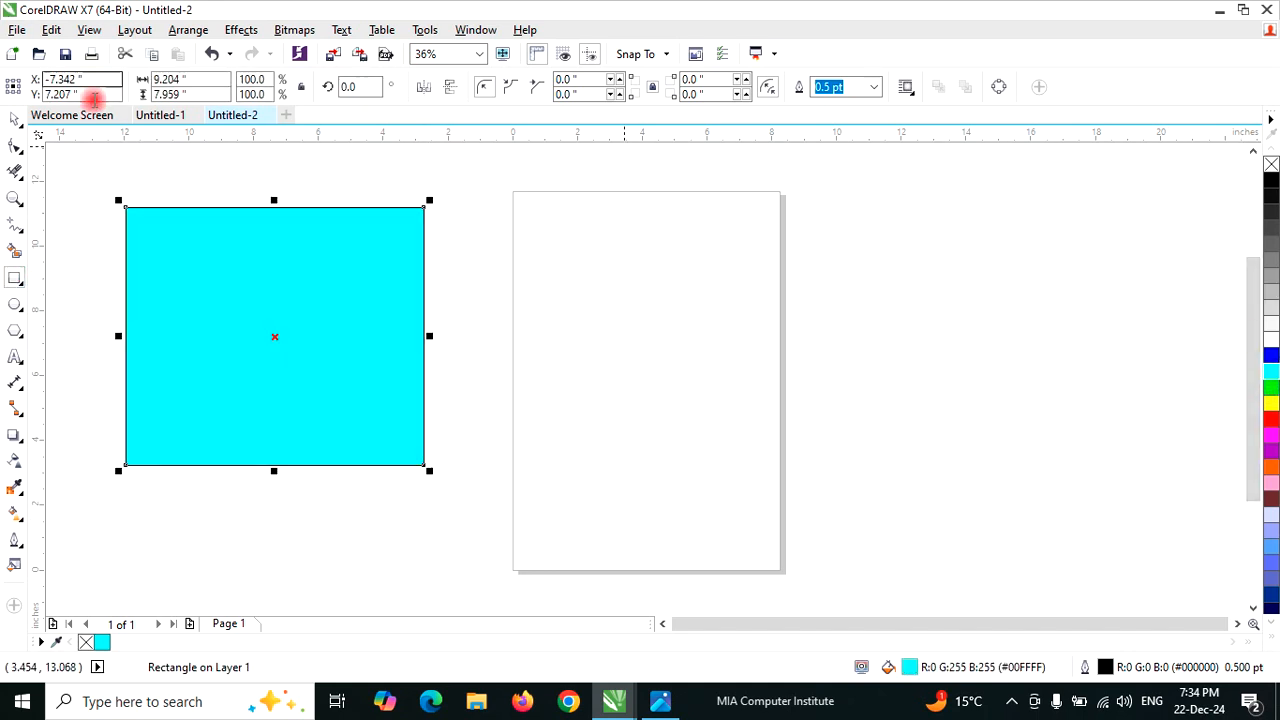
- Activate the Eraser tool with a round nib and set its nib size to 0.71 inches
left_click(15, 174)
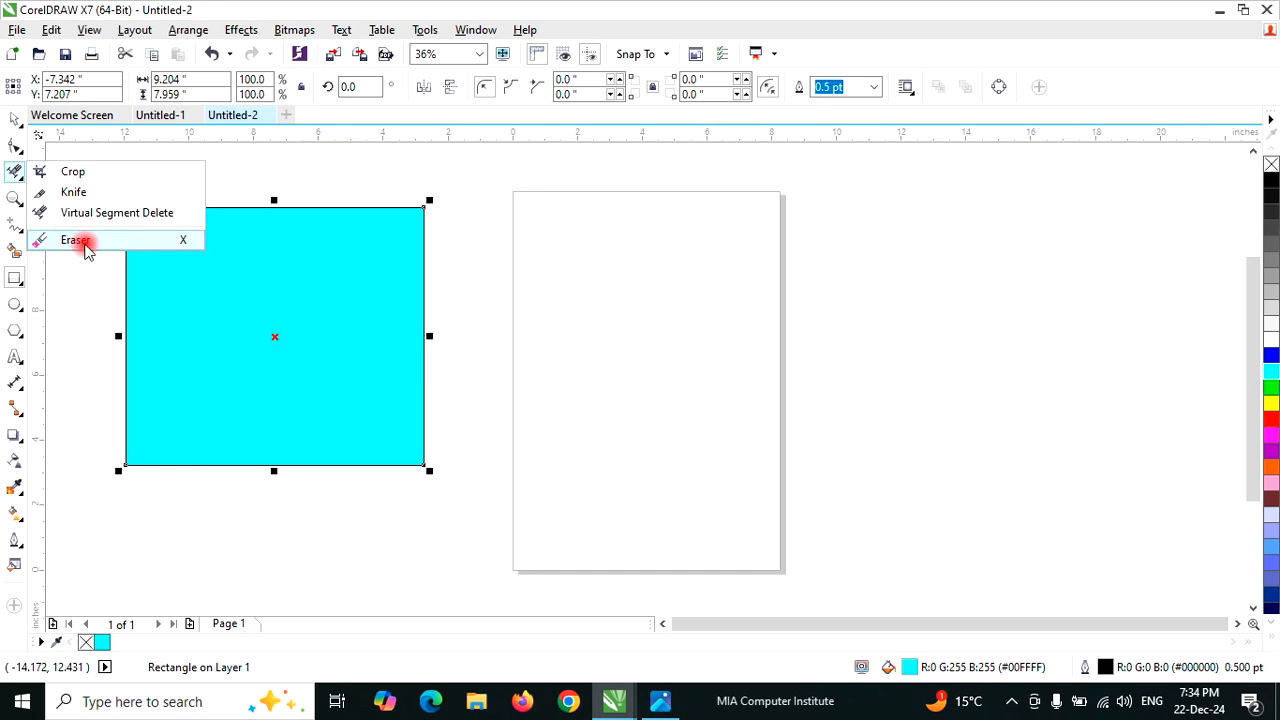
left_click(76, 240)
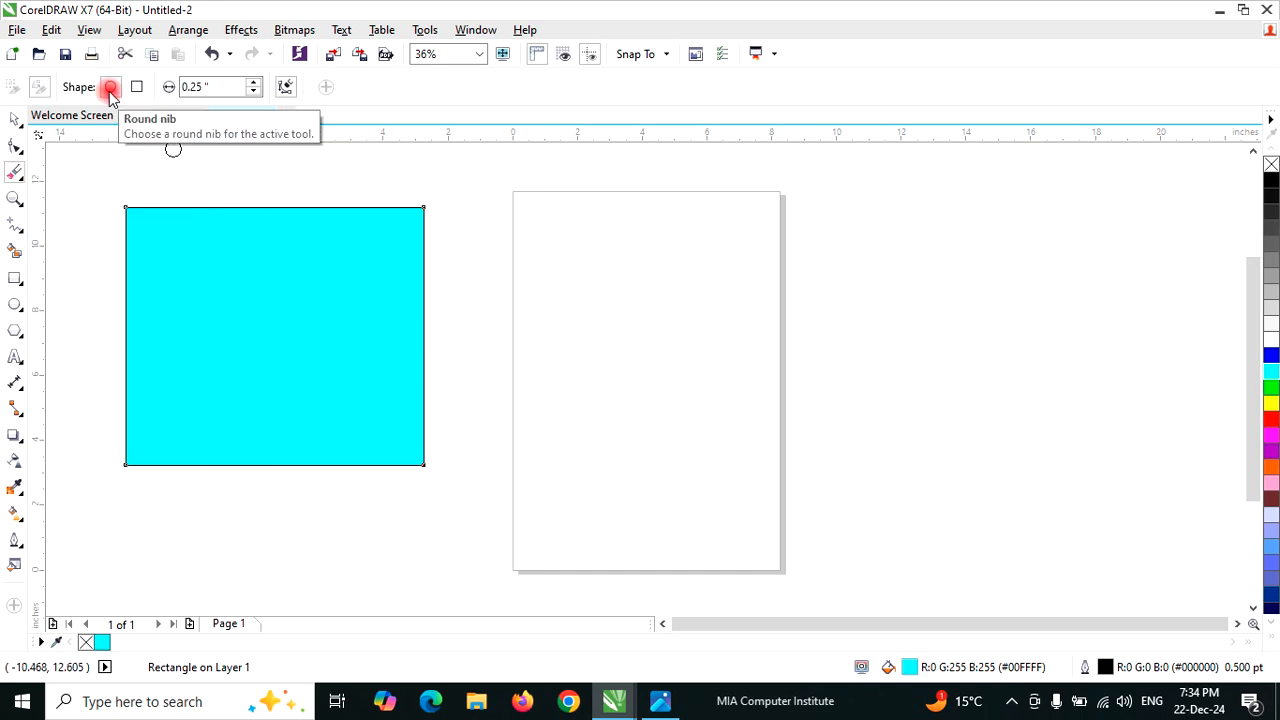
left_click(256, 83)
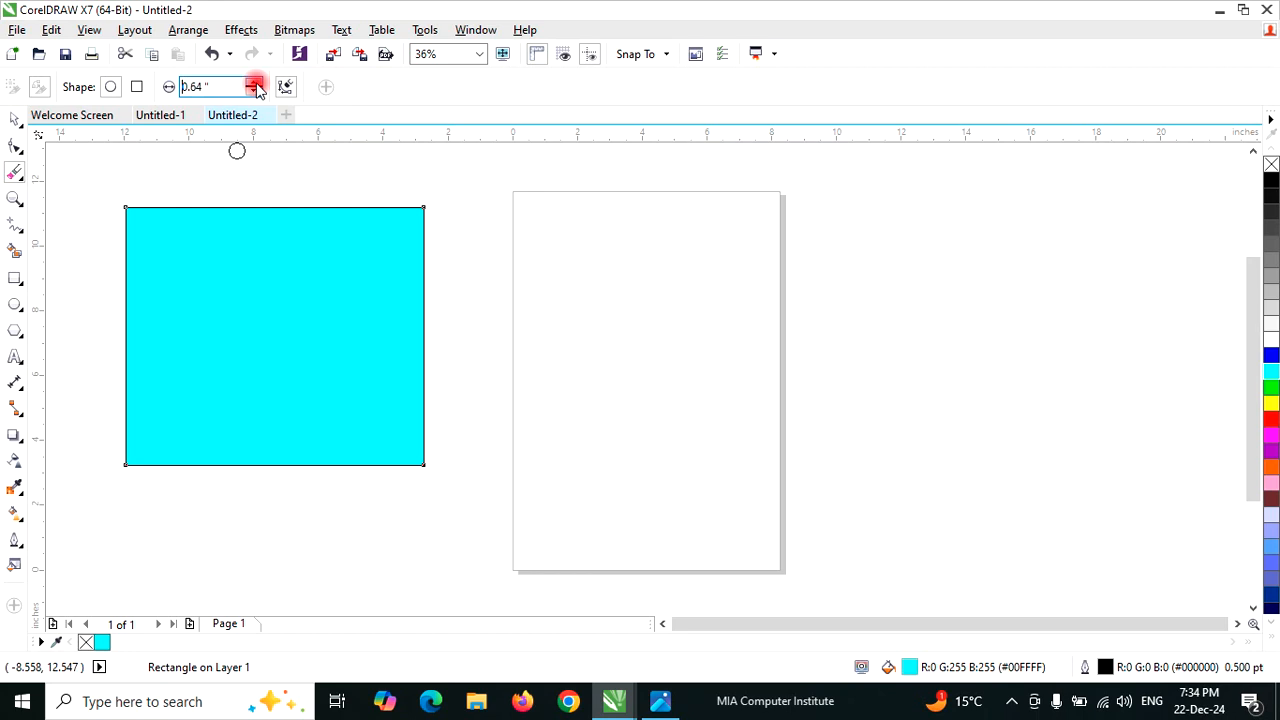
left_click(256, 84)
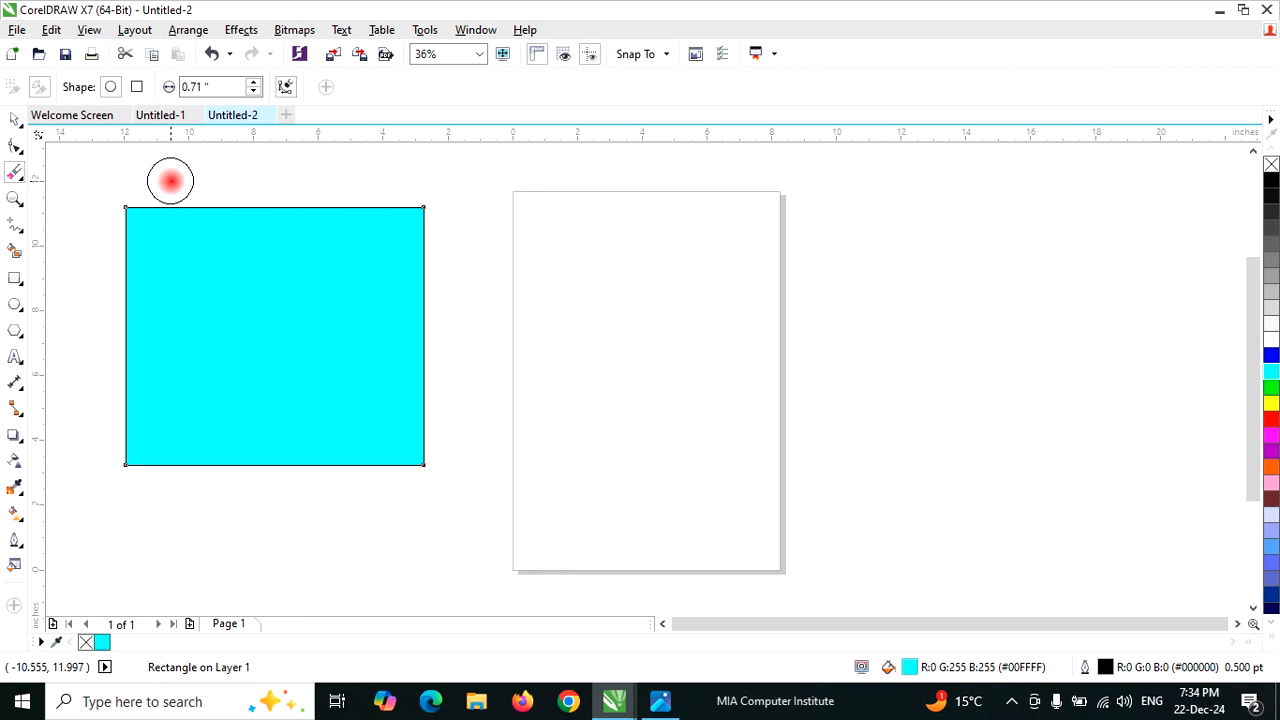
- Erase two straight vertical strips across the cyan rectangle's full height with the round nib, and undo both erasures
left_click(171, 181)
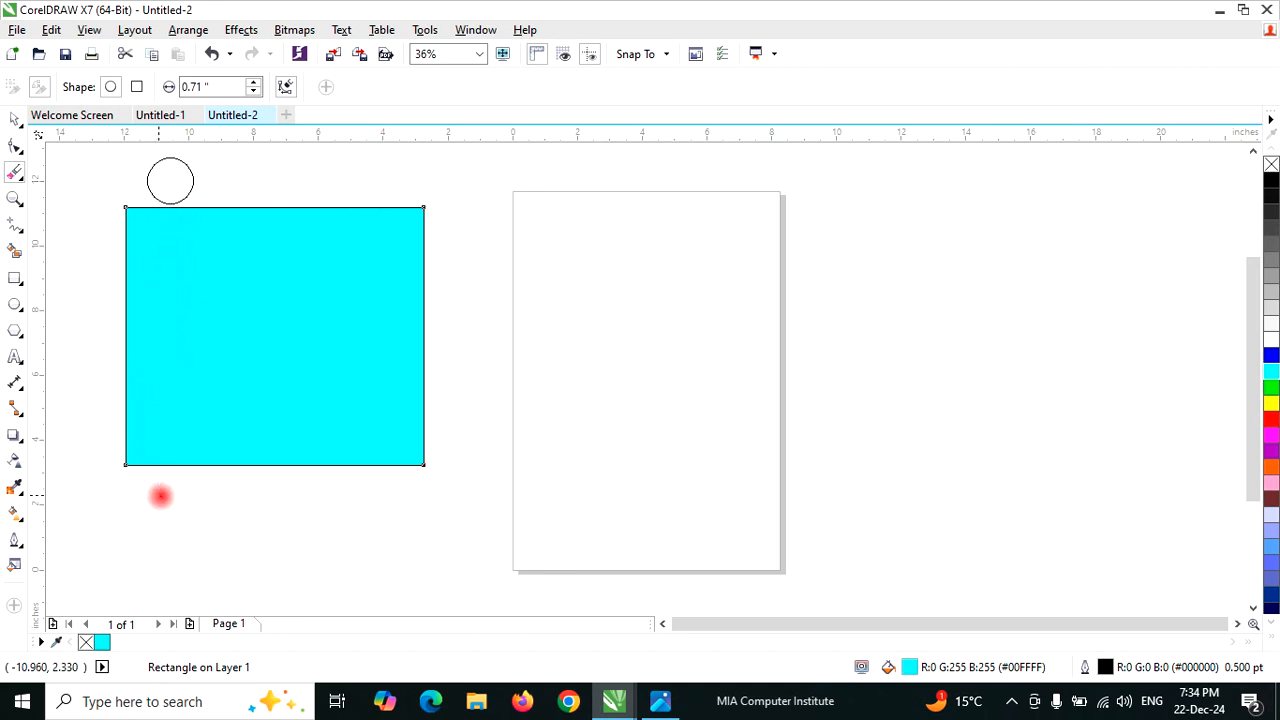
left_click(167, 499)
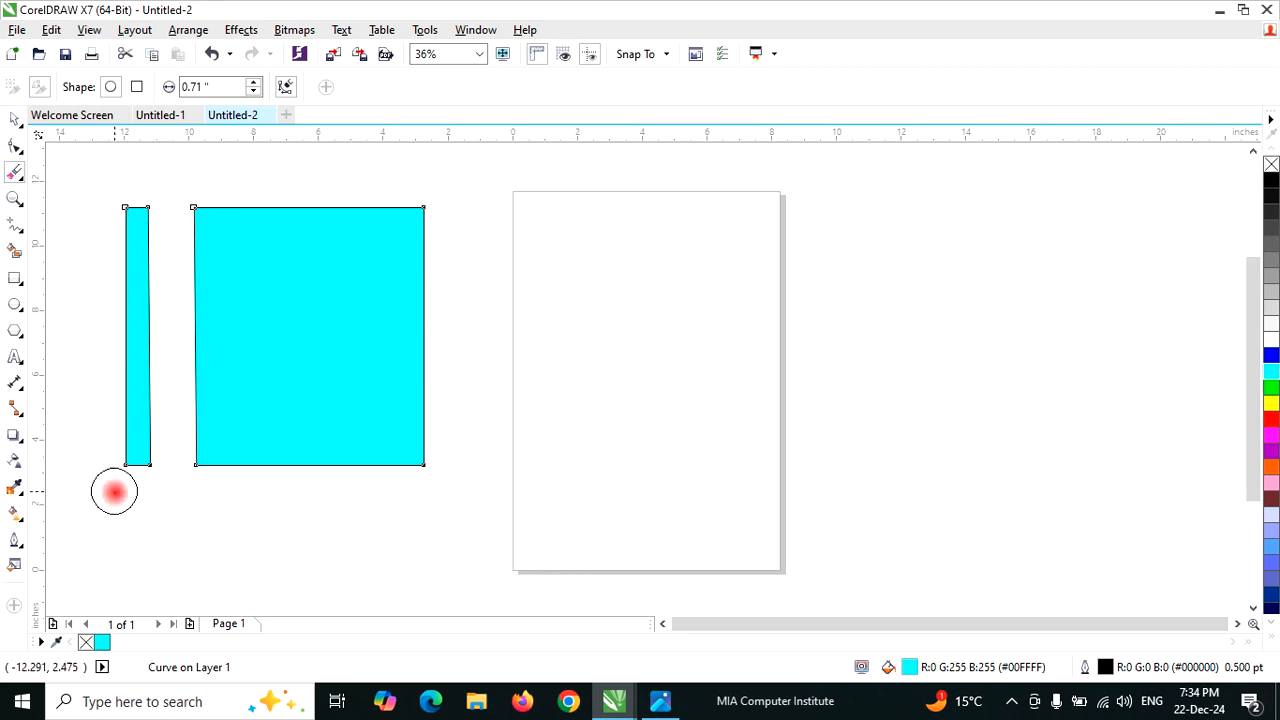
left_click(261, 181)
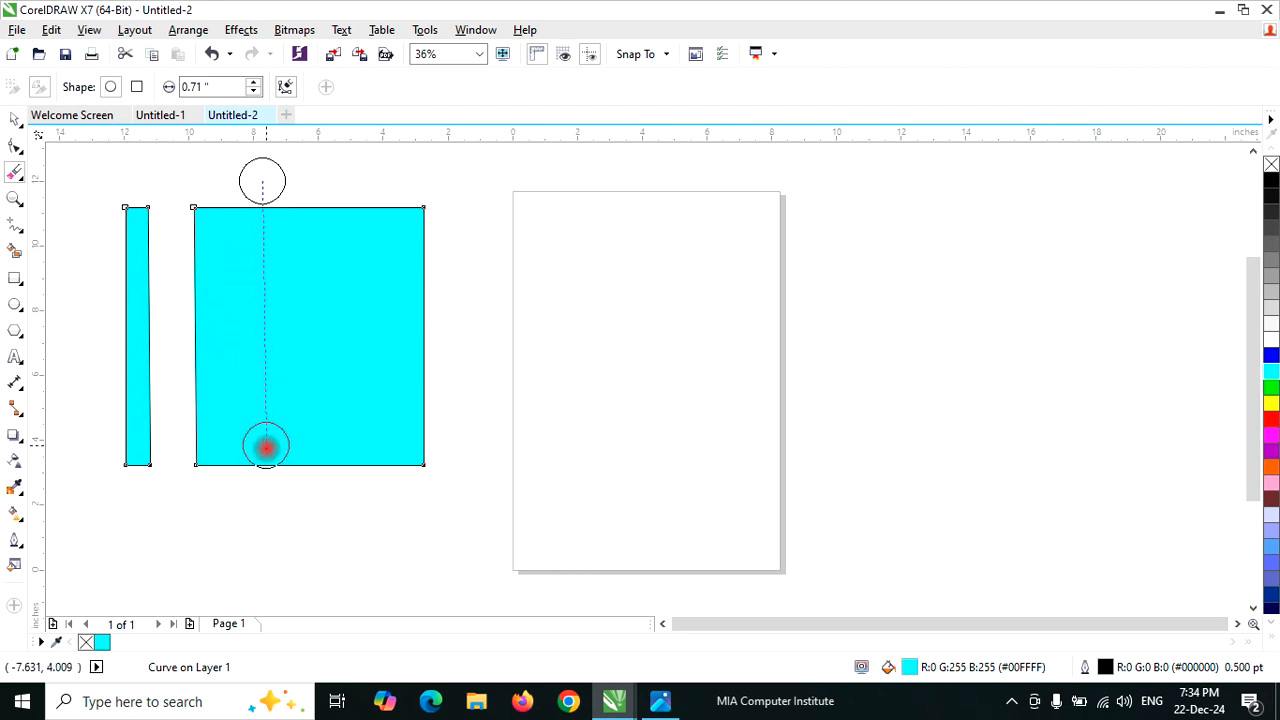
left_click(261, 499)
key("ctrl+z")
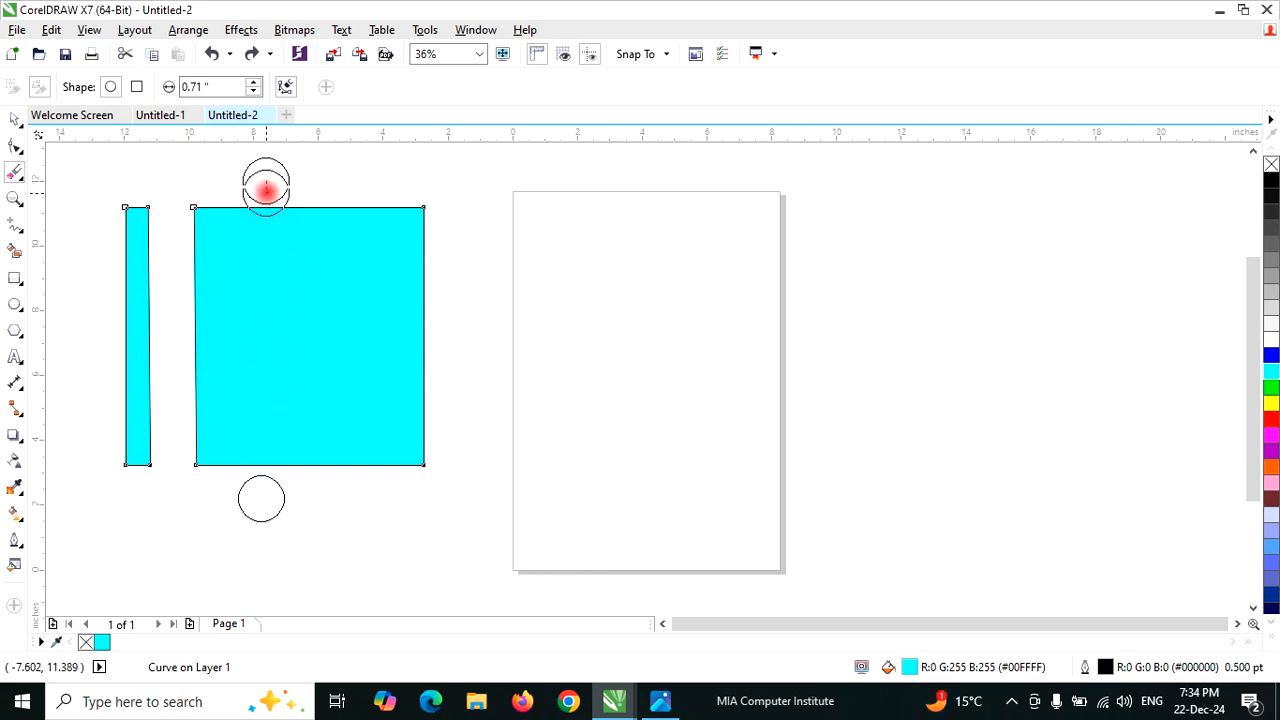
key("ctrl+z")
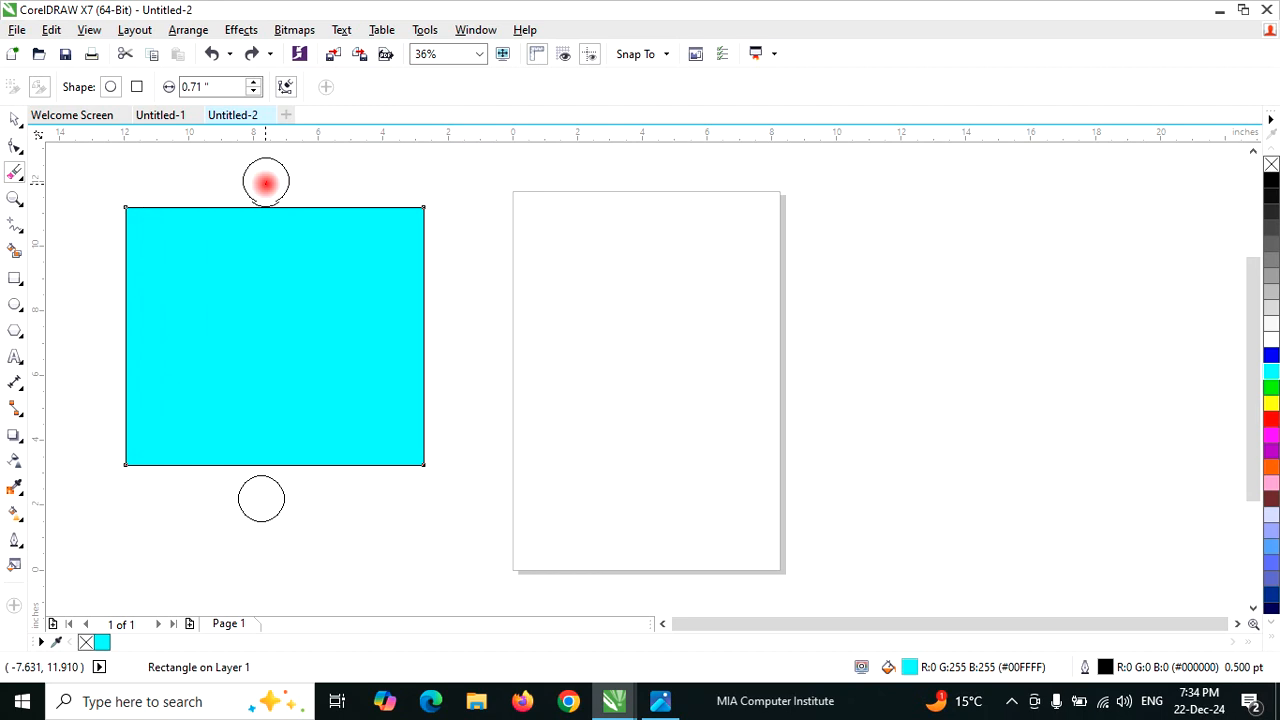
- Erase three freehand vertical strips through the cyan rectangle with the round nib, and undo all three
left_click_drag(265, 183, 258, 486)
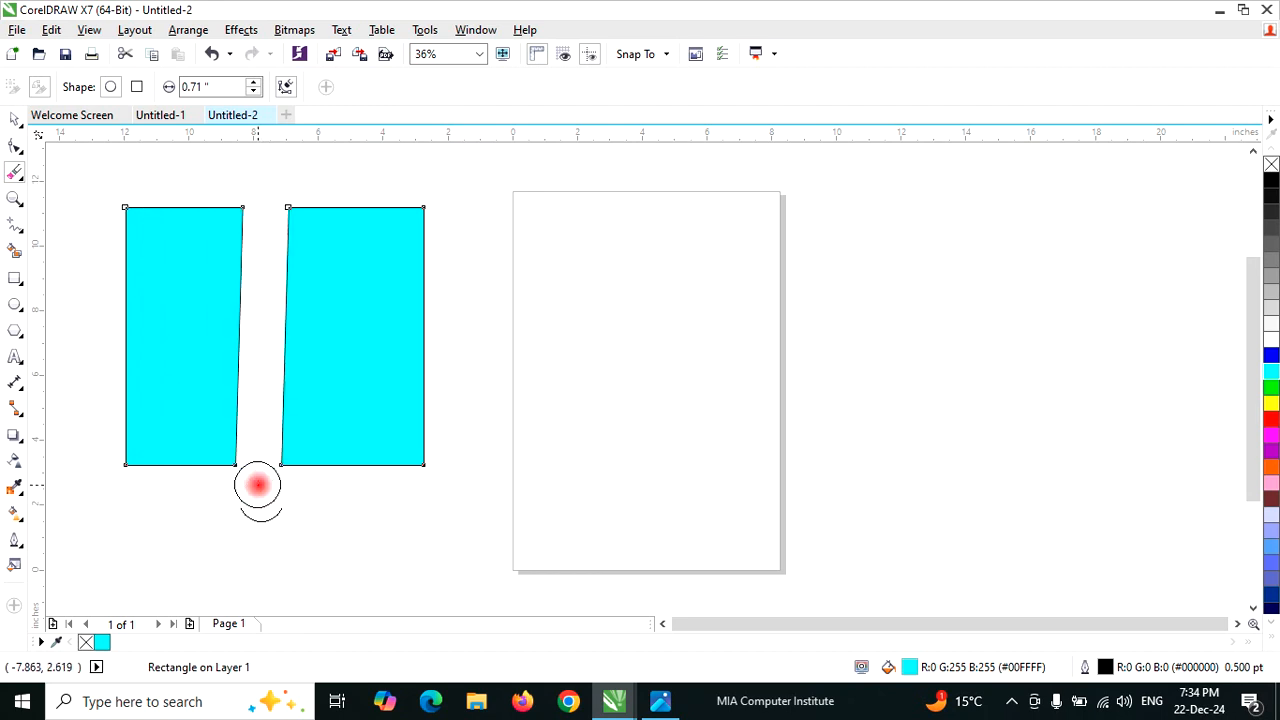
left_click_drag(356, 188, 363, 450)
mouse_move(160, 177)
left_mouse_down()
mouse_move(158, 376)
mouse_move(174, 494)
left_mouse_up()
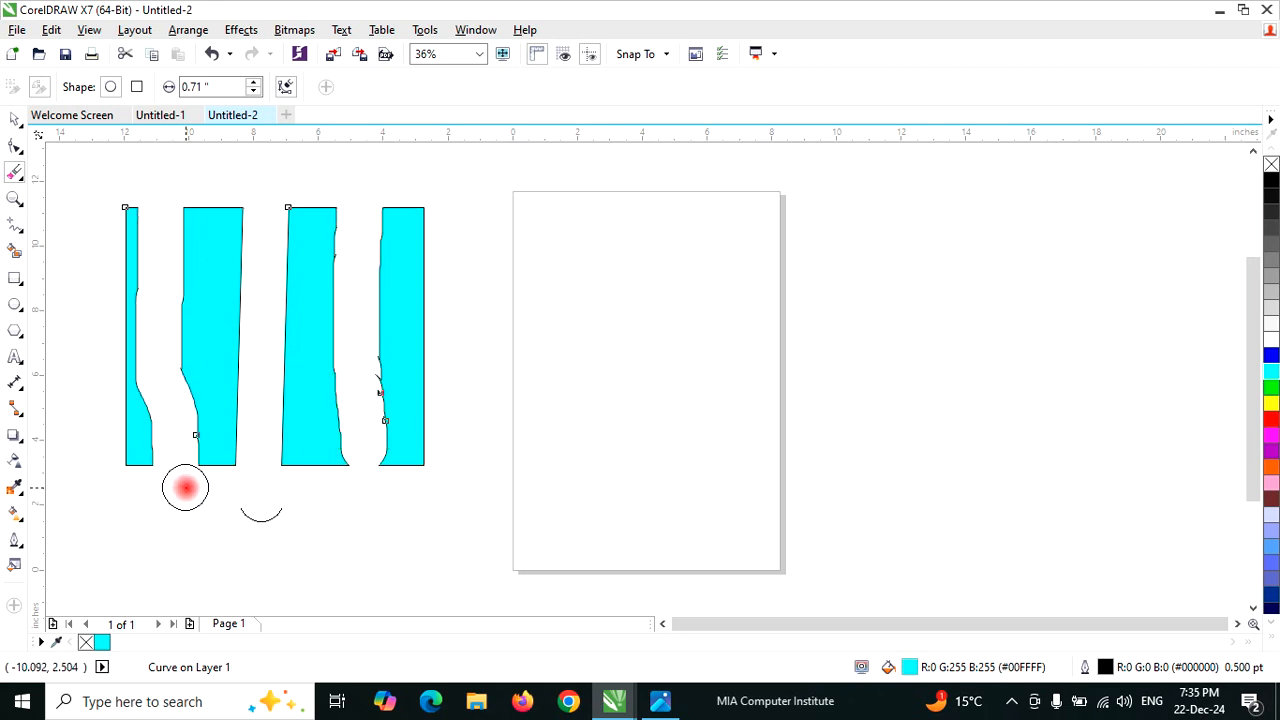
key("ctrl+z")
key("ctrl+z")
key("ctrl+z")
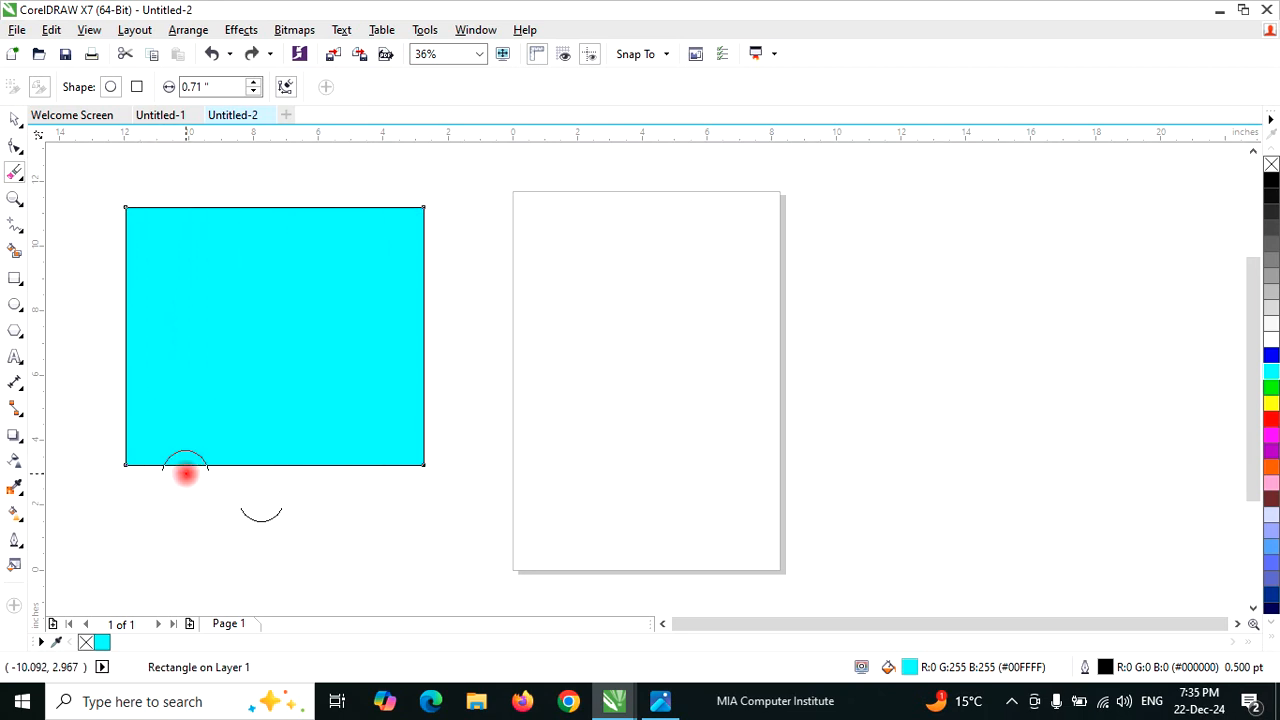
- Erase a straight vertical strip near the rectangle's left edge with the square nib and another through its middle with the round nib
left_click(137, 88)
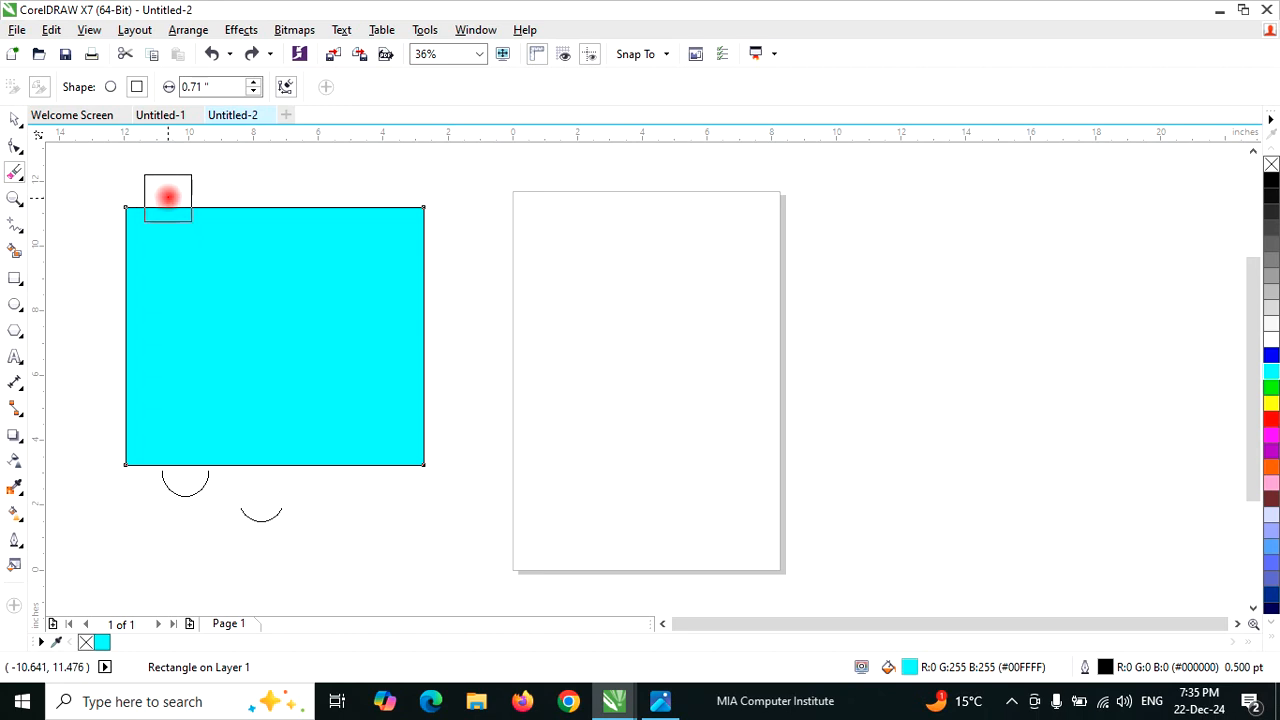
left_click(173, 188)
left_click(174, 500)
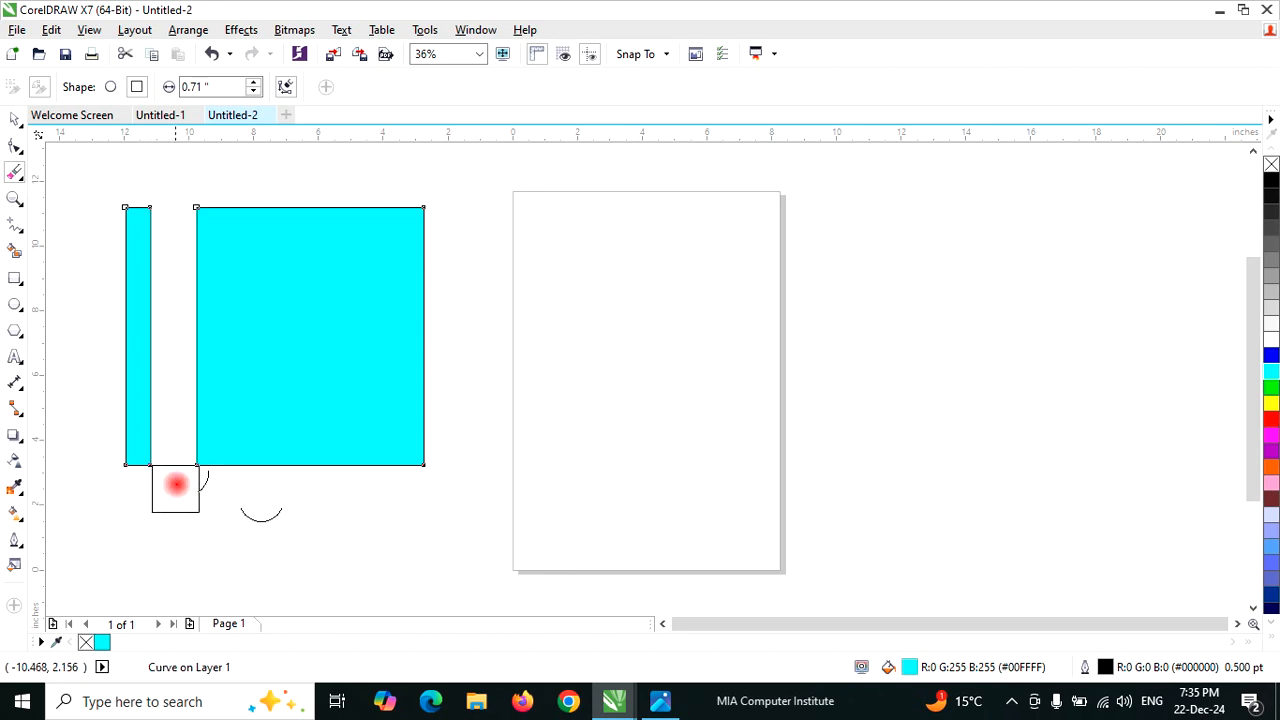
left_click(110, 87)
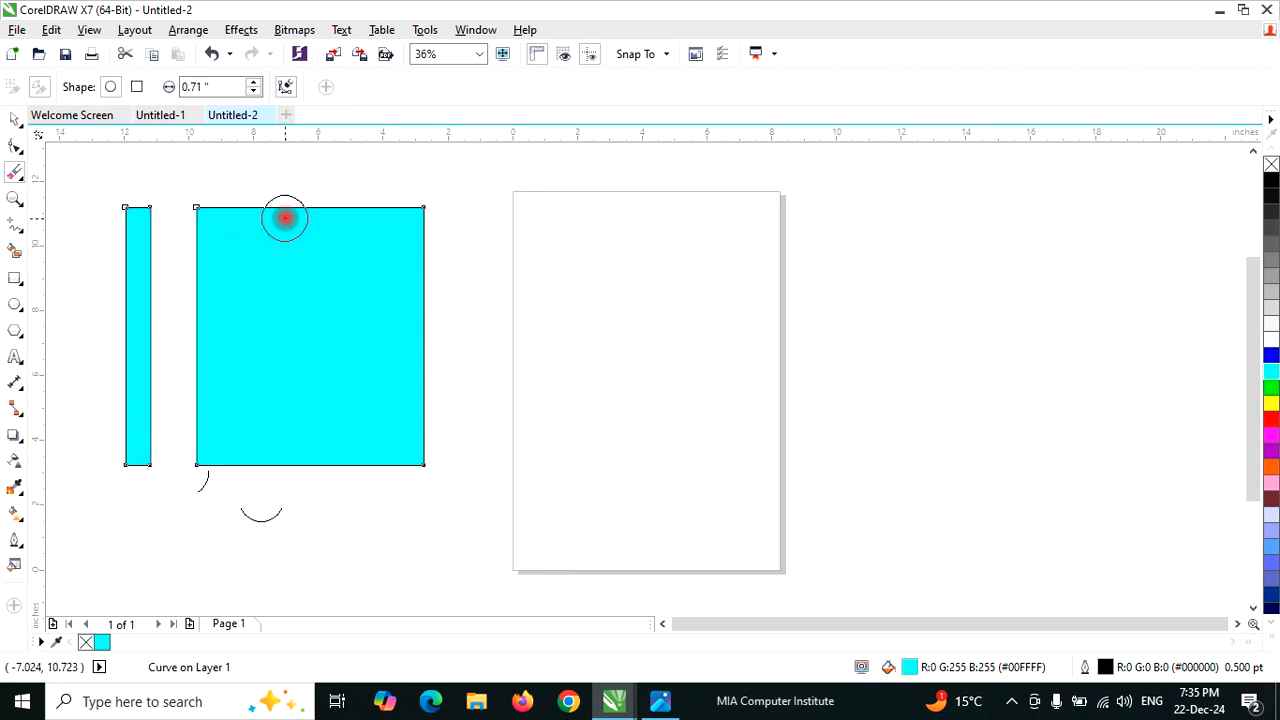
left_click(280, 187)
left_click(267, 515)
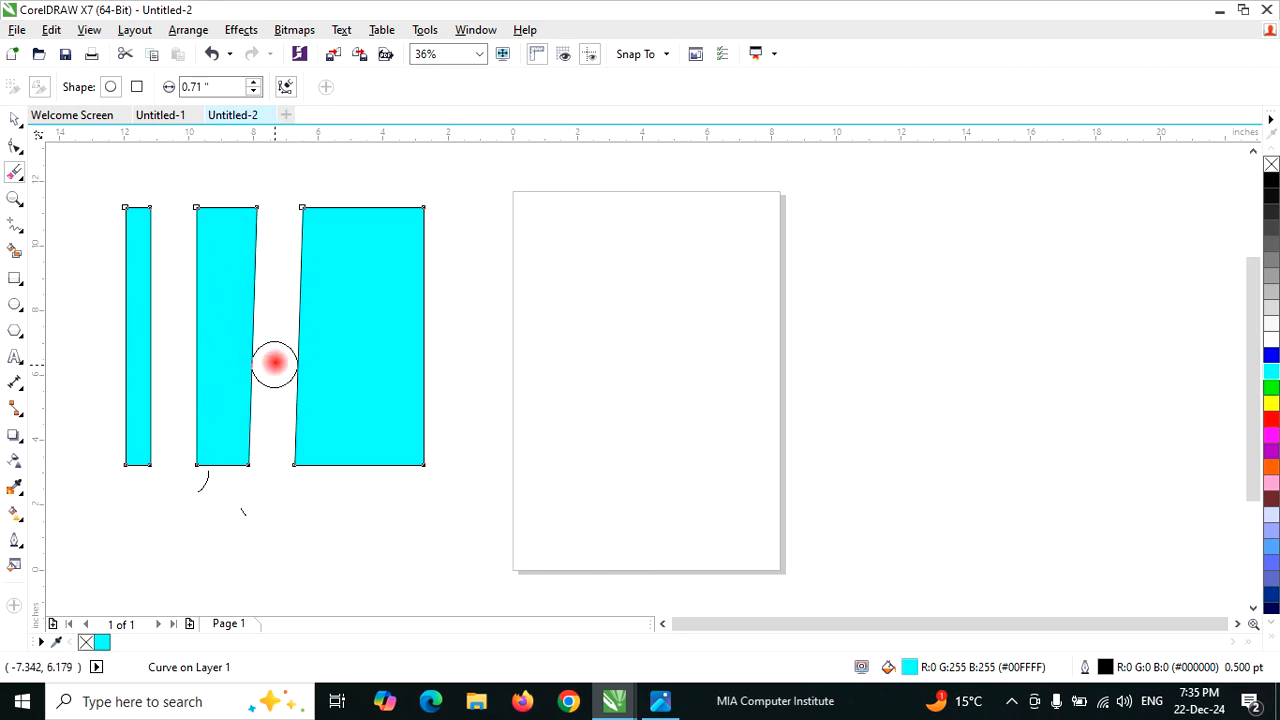
- Erase a round-ended notch from the upper edge and a square-ended notch from the right edge, and undo all erasures on the rectangle
left_click_drag(346, 214, 348, 297)
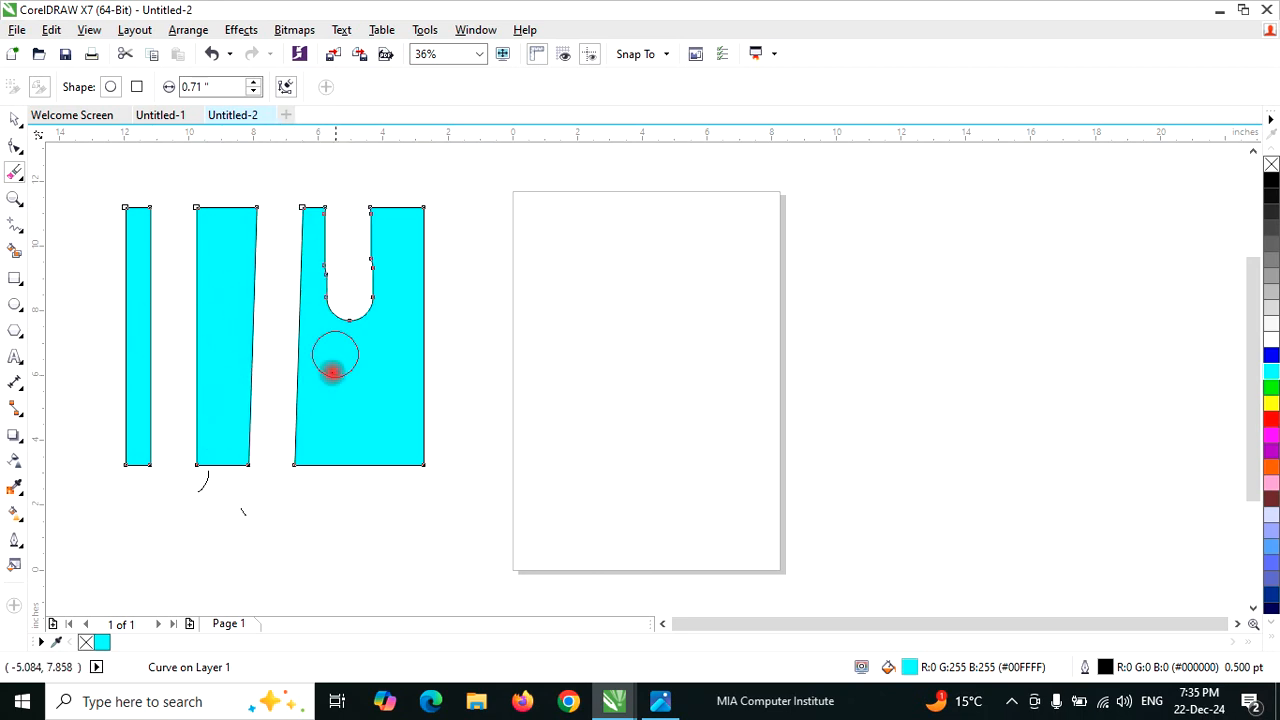
left_click(144, 86)
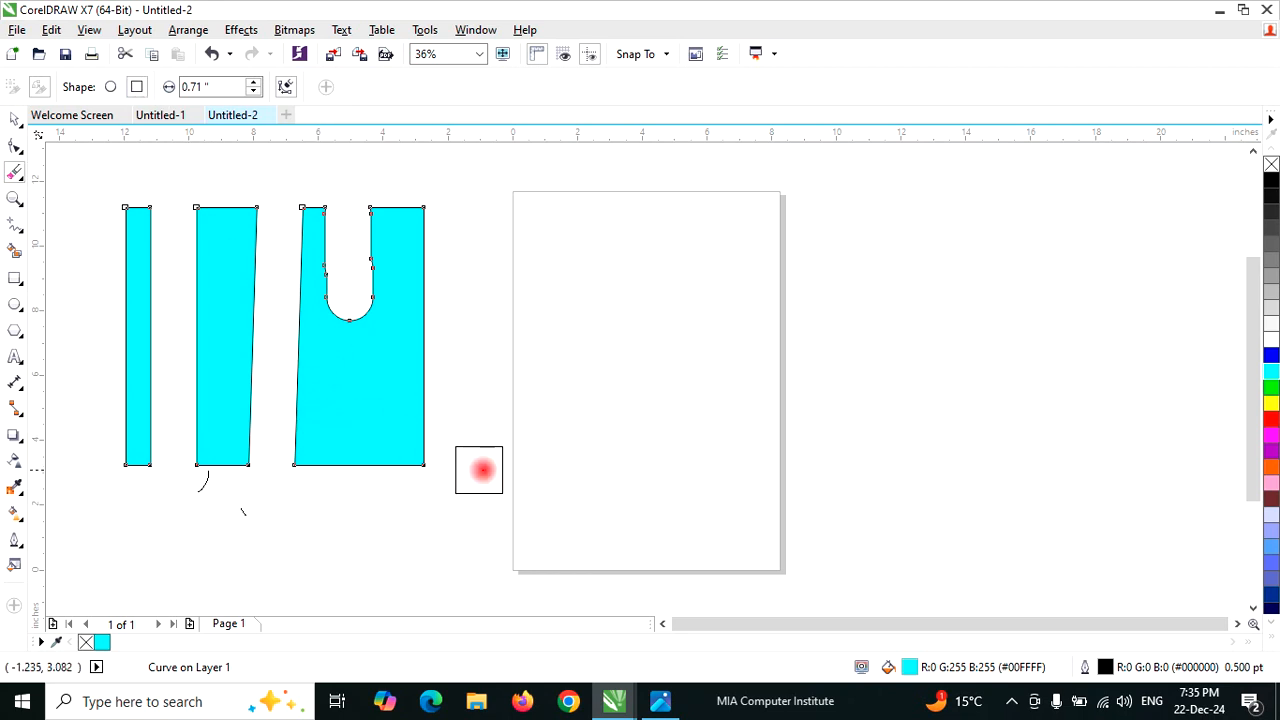
left_click_drag(449, 383, 372, 385)
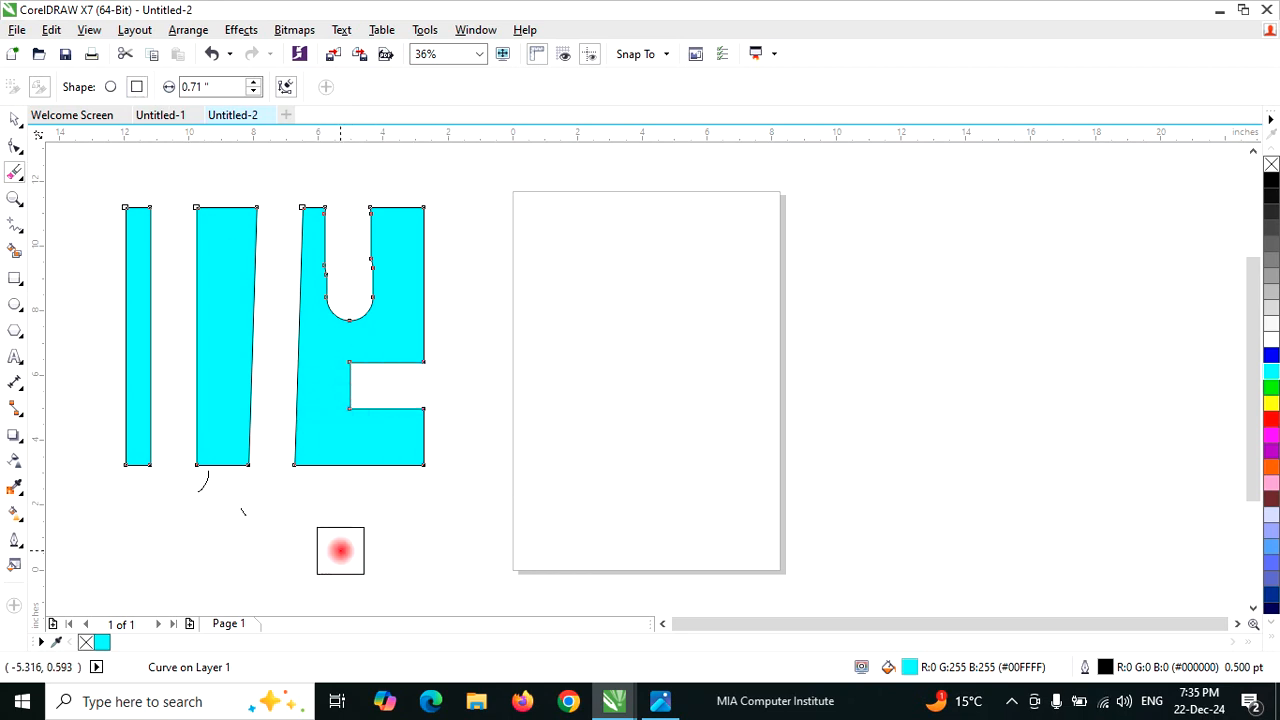
key("ctrl+z")
key("ctrl+z")
key("ctrl+z")
key("ctrl+z")
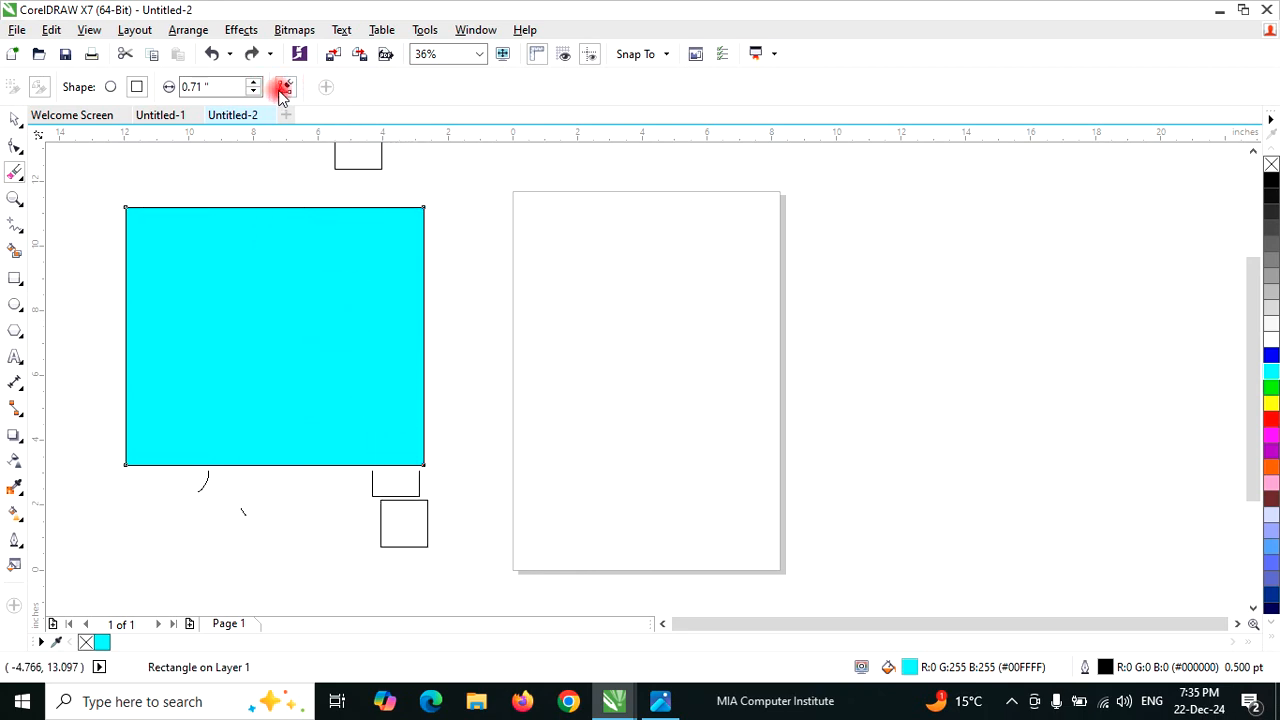
- Erase a square-ended and a round-ended notch from the rectangle's upper edge with a 0.67-inch nib, and undo both
mouse_move(206, 175)
left_mouse_down()
mouse_move(171, 177)
mouse_move(157, 126)
mouse_move(169, 289)
left_mouse_up()
left_click_drag(130, 430, 130, 430)
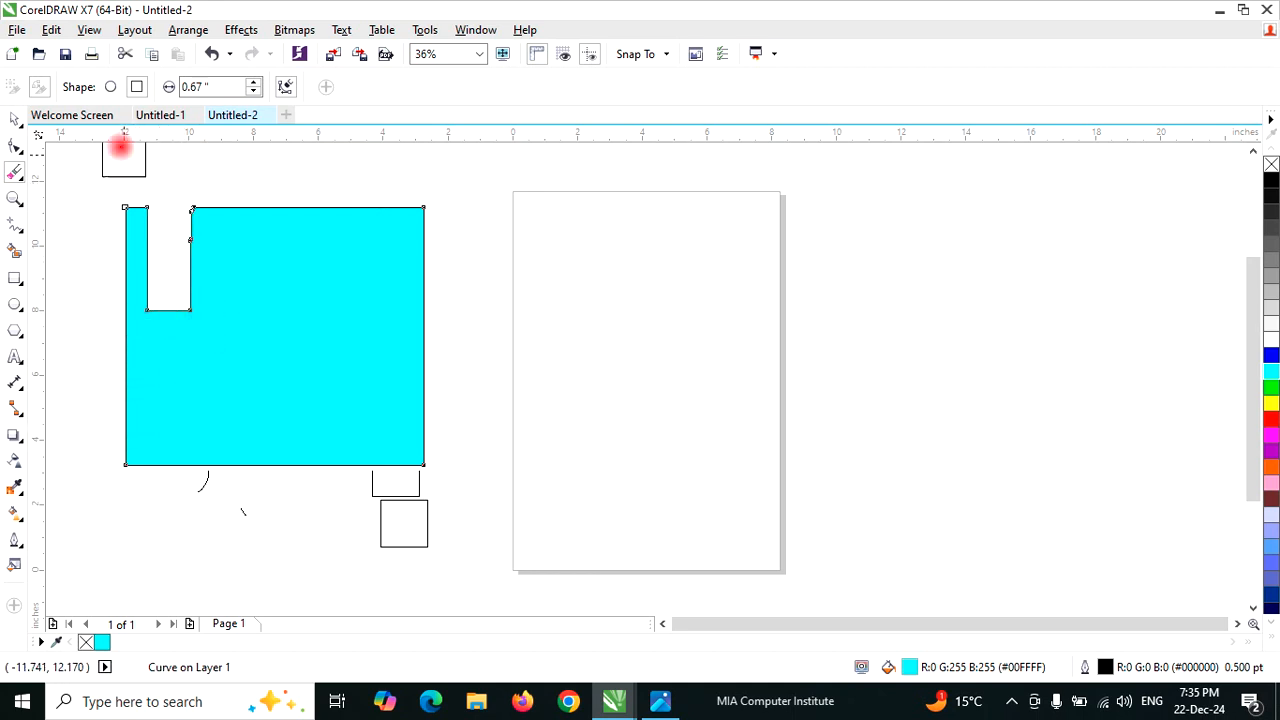
left_click(110, 87)
mouse_move(274, 183)
left_mouse_down()
mouse_move(243, 191)
mouse_move(250, 288)
left_mouse_up()
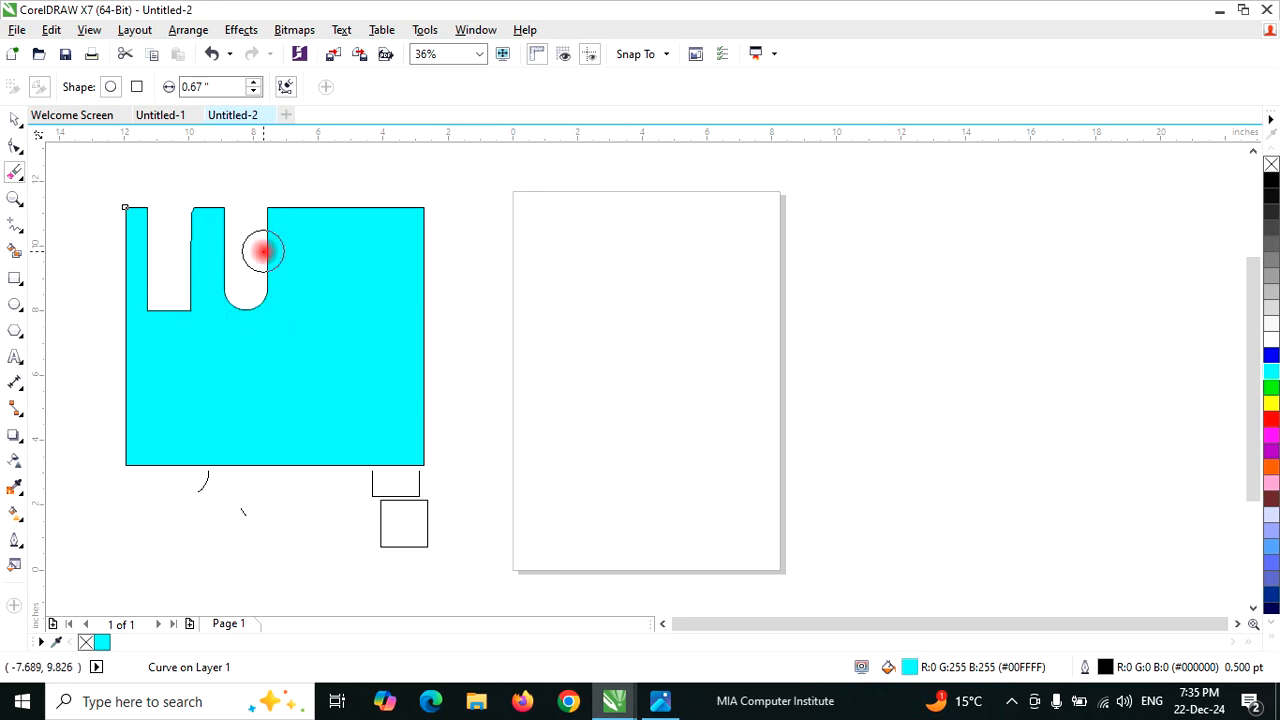
key("ctrl+z")
key("ctrl+z")
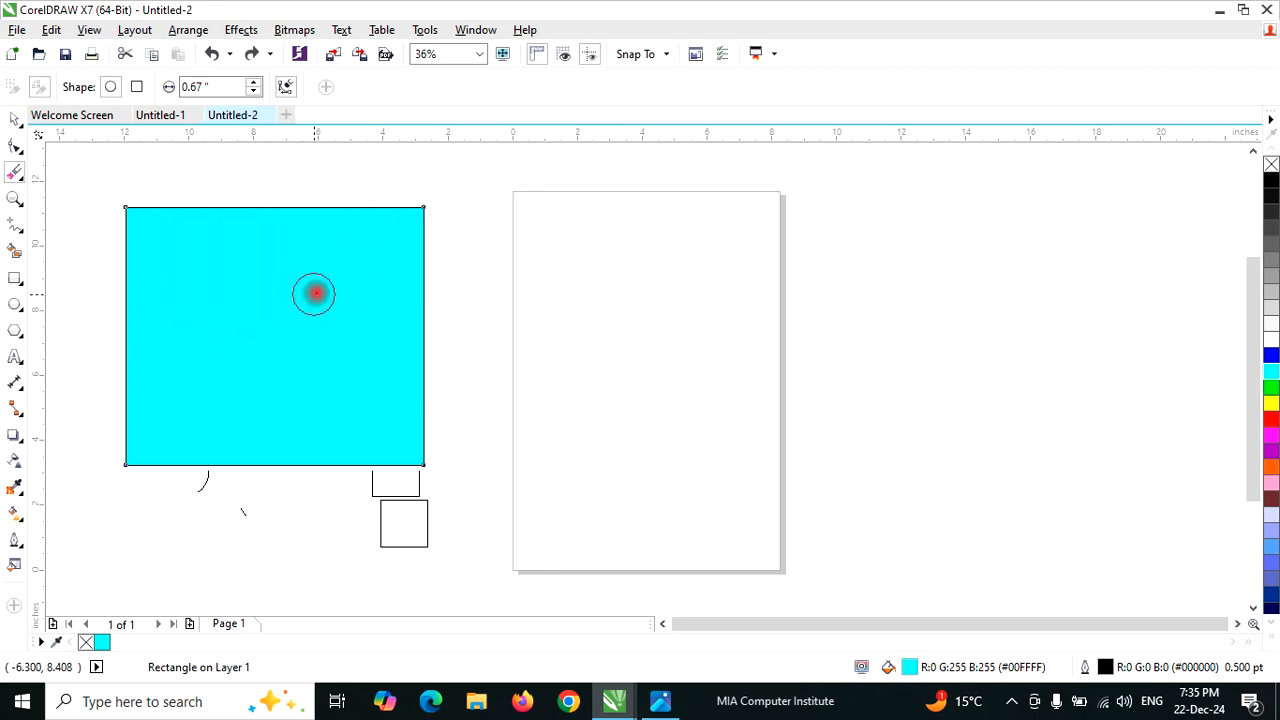
- Erase a straight diagonal band from the cyan rectangle's upper-right corner past its lower-left corner with the 0.67-inch round nib
left_click(422, 203)
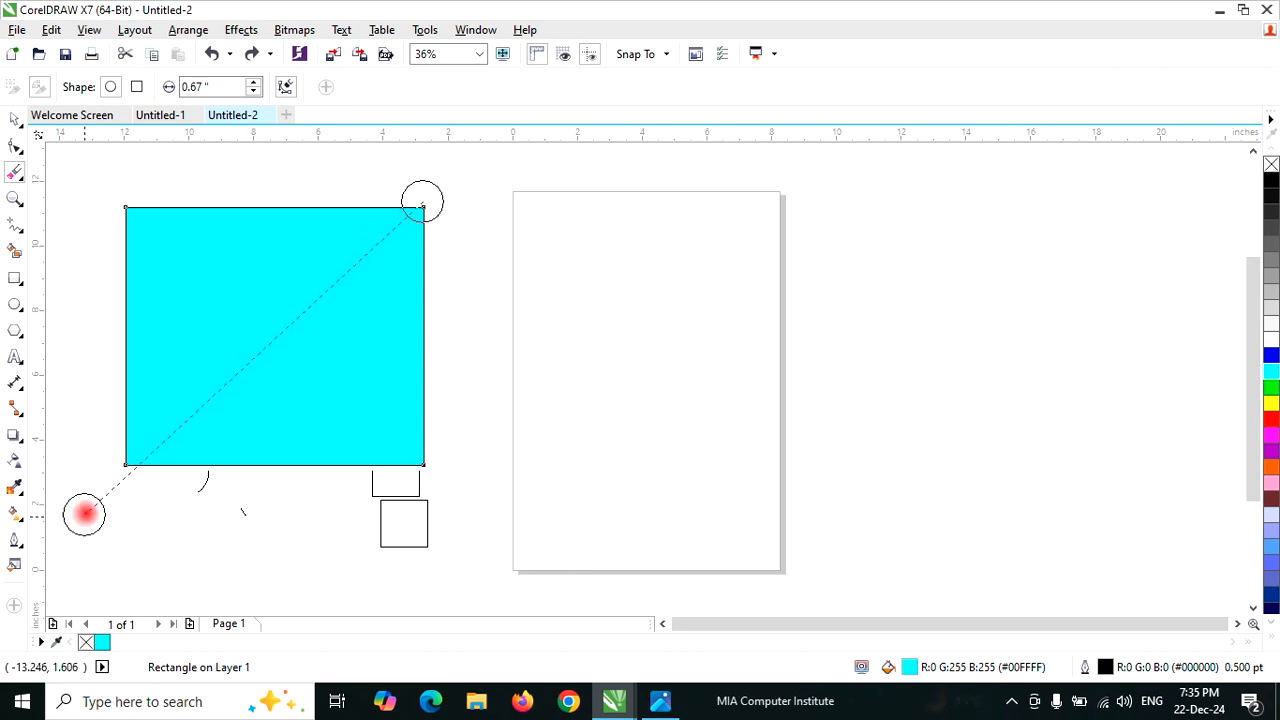
left_click(101, 485)
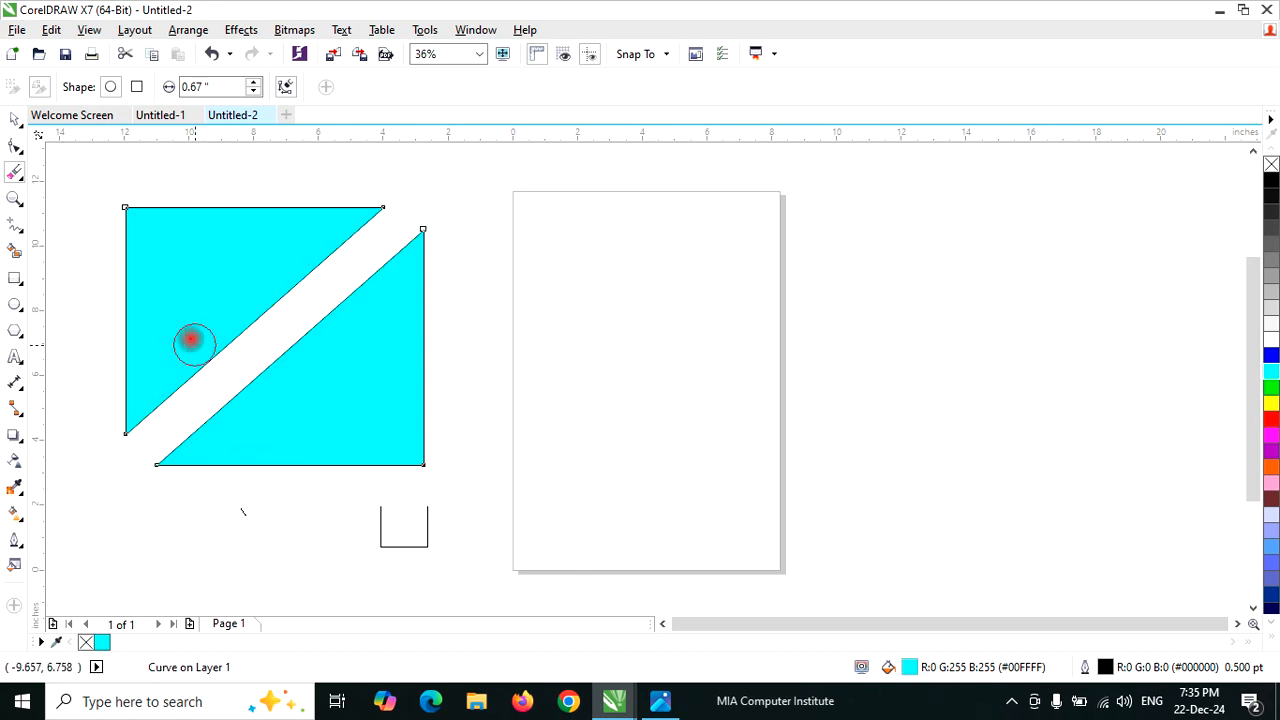
- Move the two cyan triangles together to the right and slightly up, toward the page
left_click(17, 124)
left_click(571, 357)
mouse_move(360, 340)
left_mouse_down()
mouse_move(684, 339)
mouse_move(400, 306)
mouse_move(534, 314)
mouse_move(385, 346)
mouse_move(369, 317)
mouse_move(369, 340)
left_mouse_up()
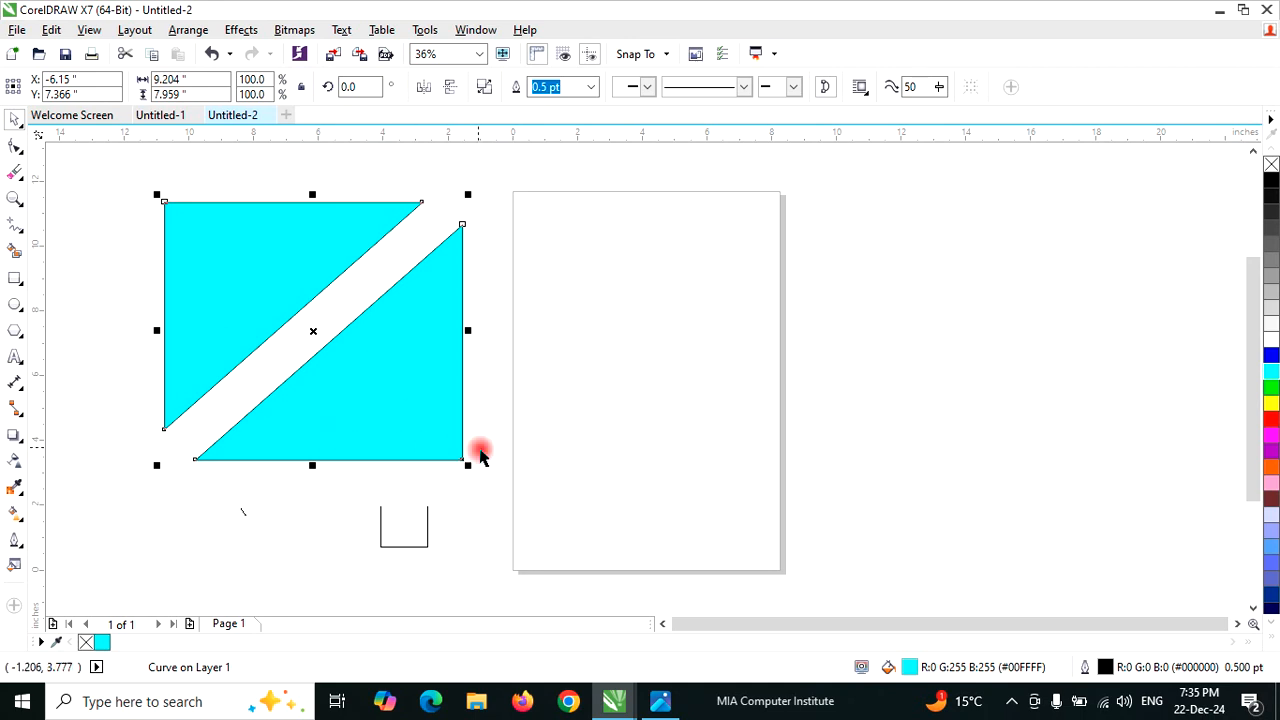
key("ctrl+z")
left_click(568, 398)
left_click_drag(437, 354, 387, 331)
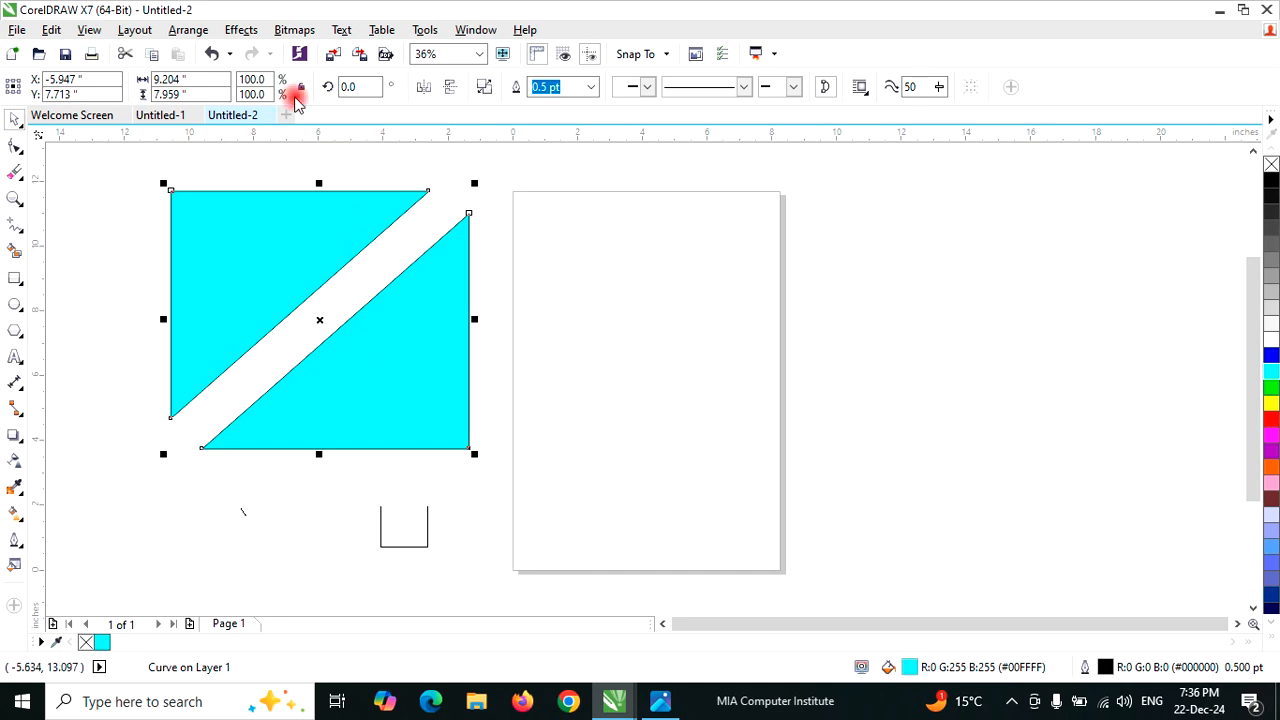
- Break the erased cyan curve apart into two separate triangles and move each triangle independently across the workspace
left_click(190, 31)
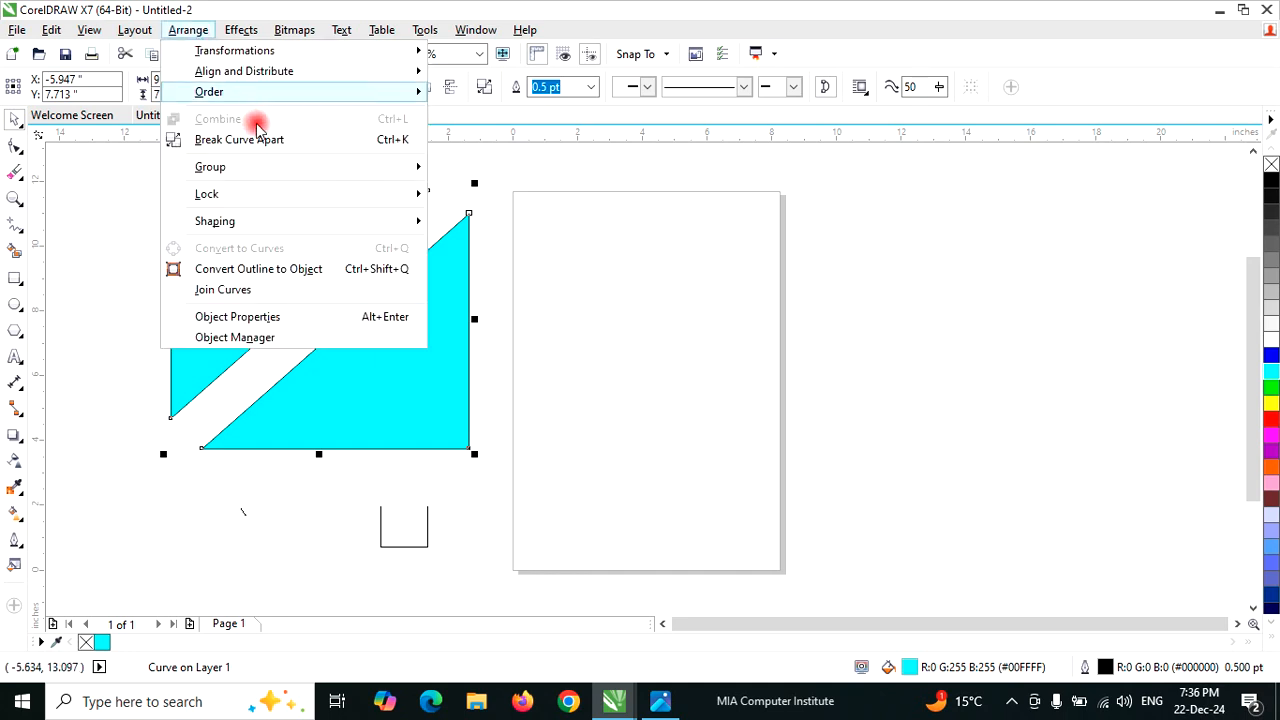
left_click(341, 146)
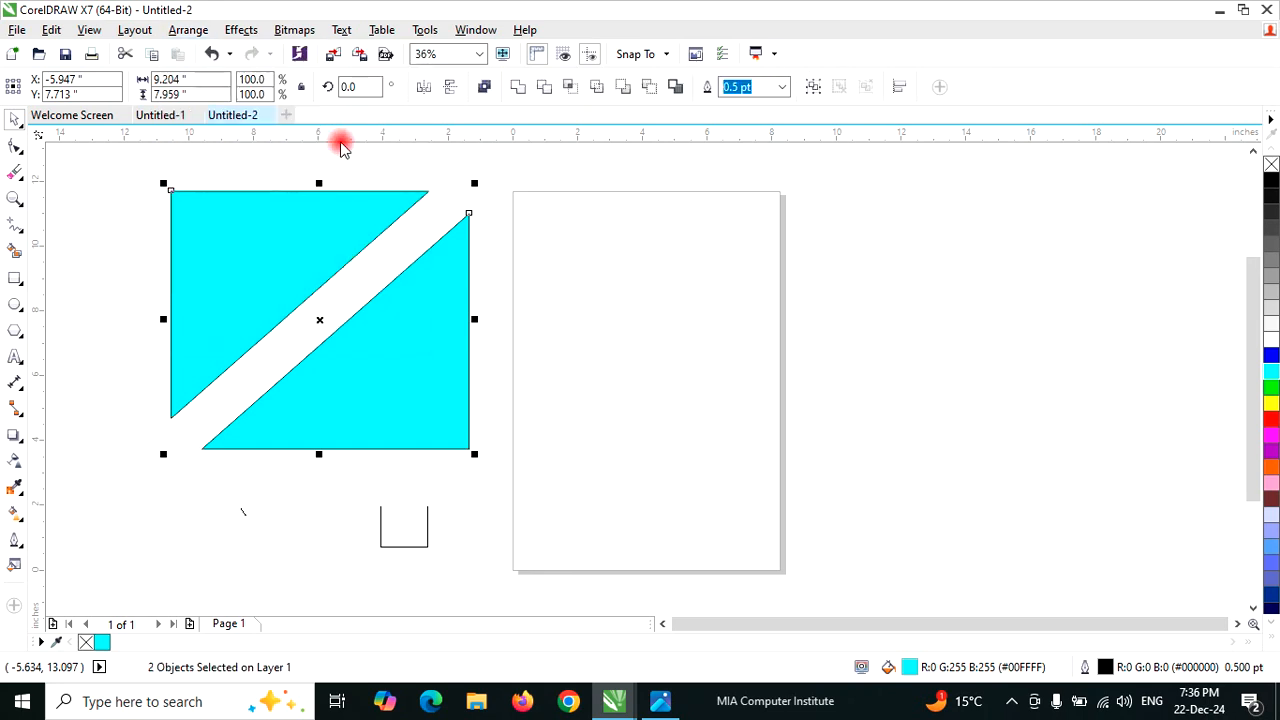
left_click(643, 366)
left_click_drag(329, 336, 591, 323)
left_click_drag(222, 295, 295, 214)
left_click_drag(550, 343, 394, 380)
left_click_drag(676, 409, 517, 406)
- Delete both cyan triangles from the drawing
key("Delete")
left_click(300, 254)
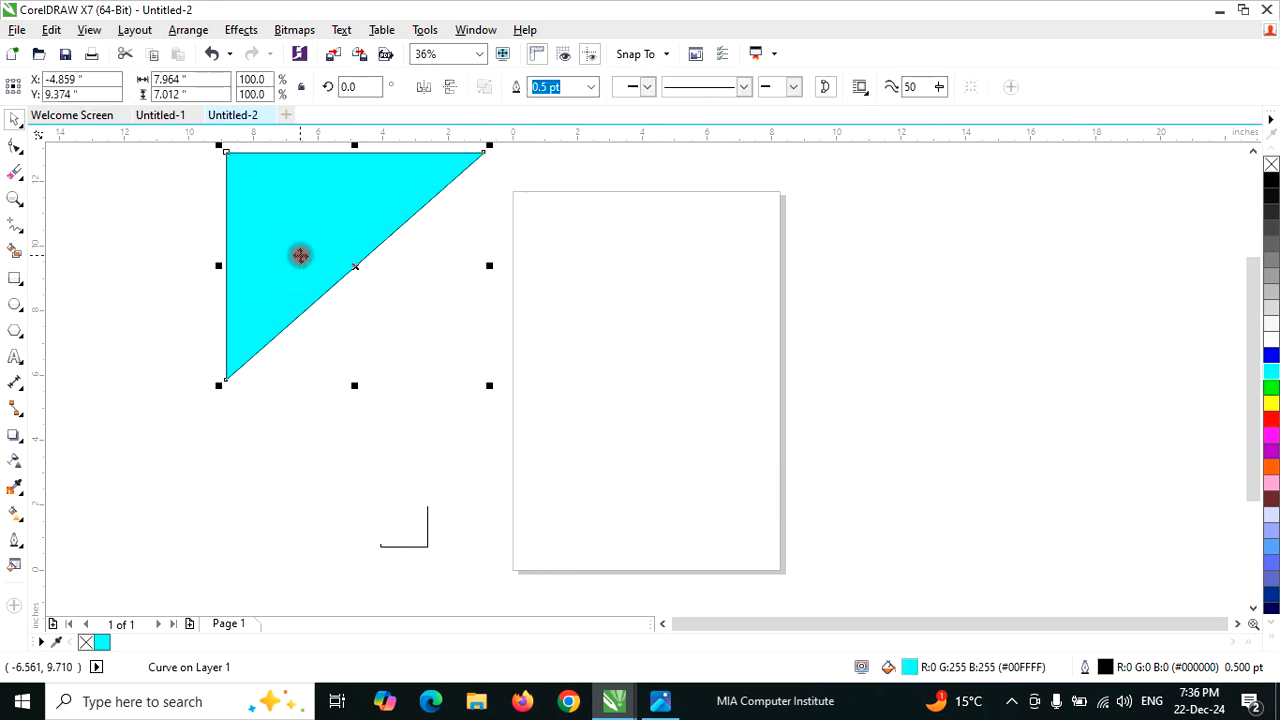
key("Delete")
- Draw a rectangle about 10.71 by 7.87 inches overlapping the page's left edge and fill it with blue
left_click(13, 283)
left_click_drag(174, 214, 521, 471)
left_click(1271, 358)
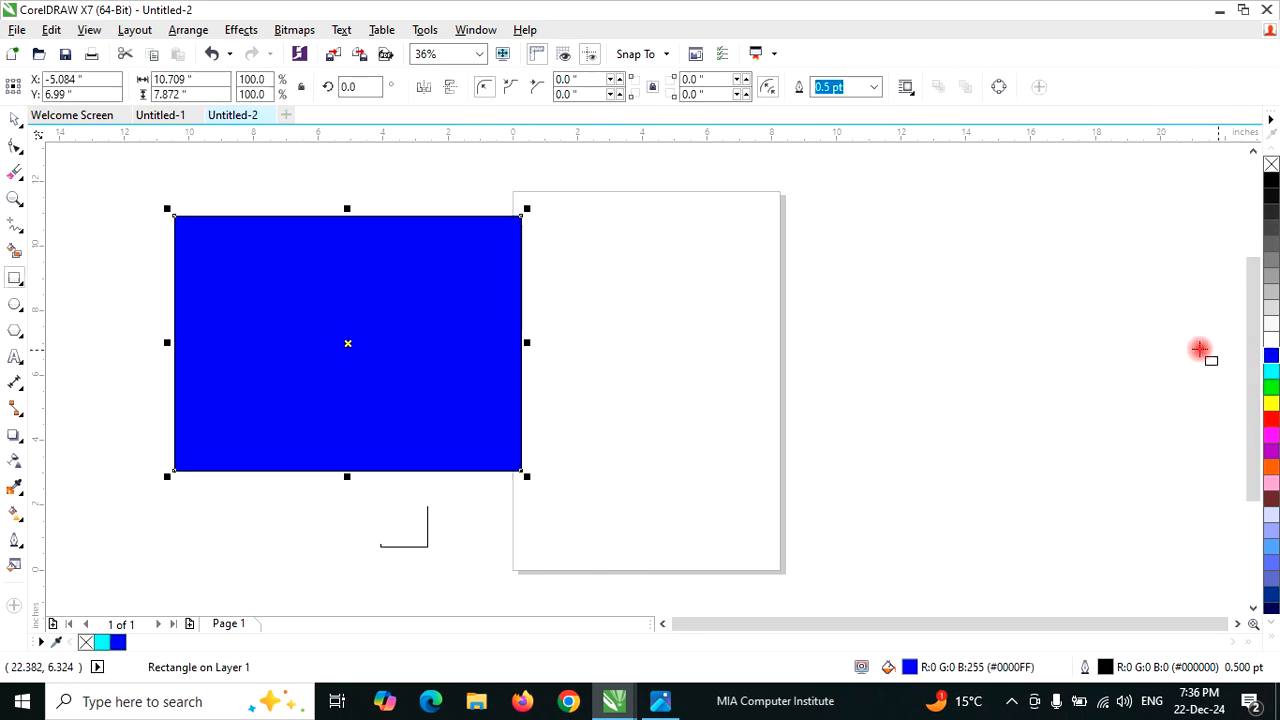
- Inspect the blue rectangle with the Zoom tool, magnifying to 72%, reducing to 36% and magnifying to 72% again
left_click_drag(16, 203, 86, 201)
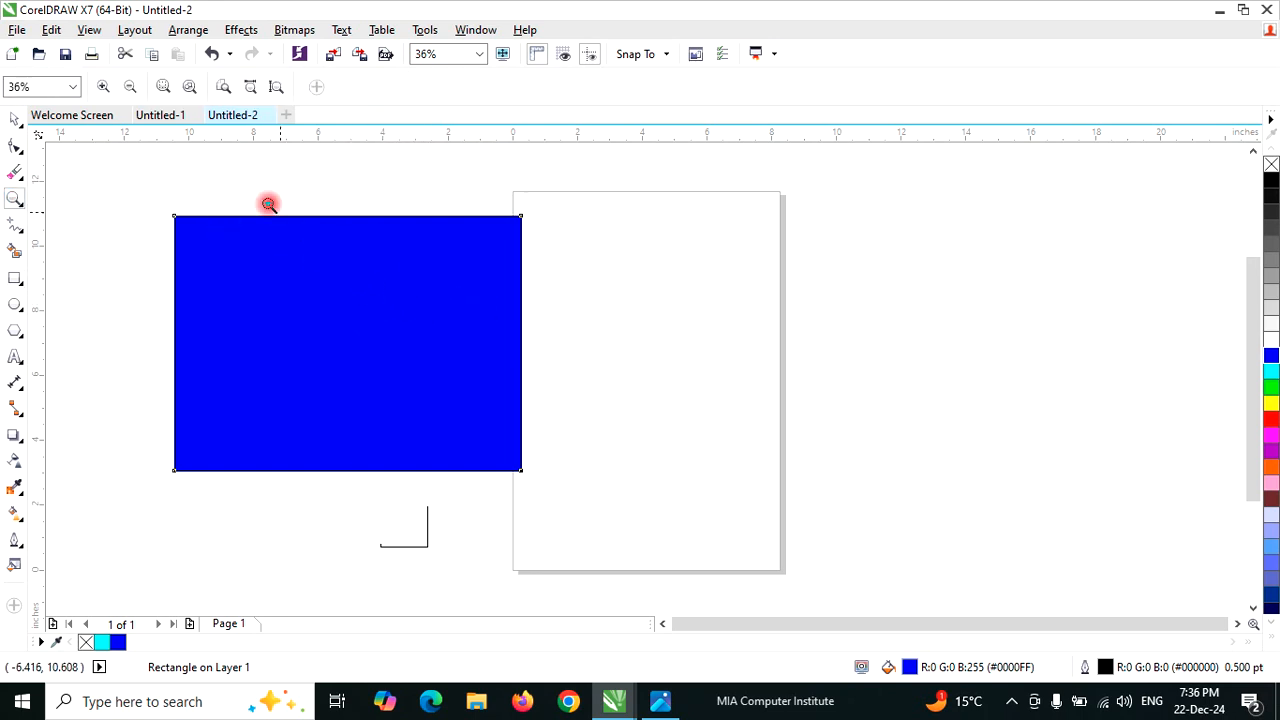
left_click(371, 312)
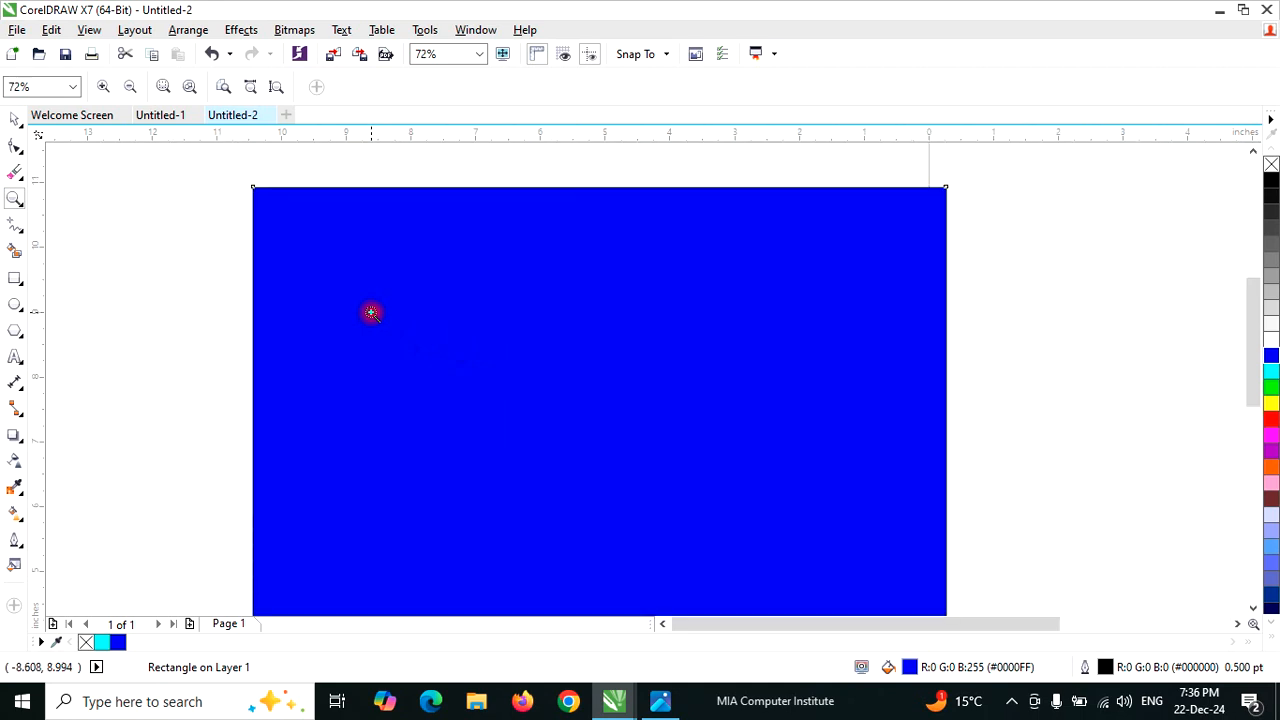
left_click(128, 88)
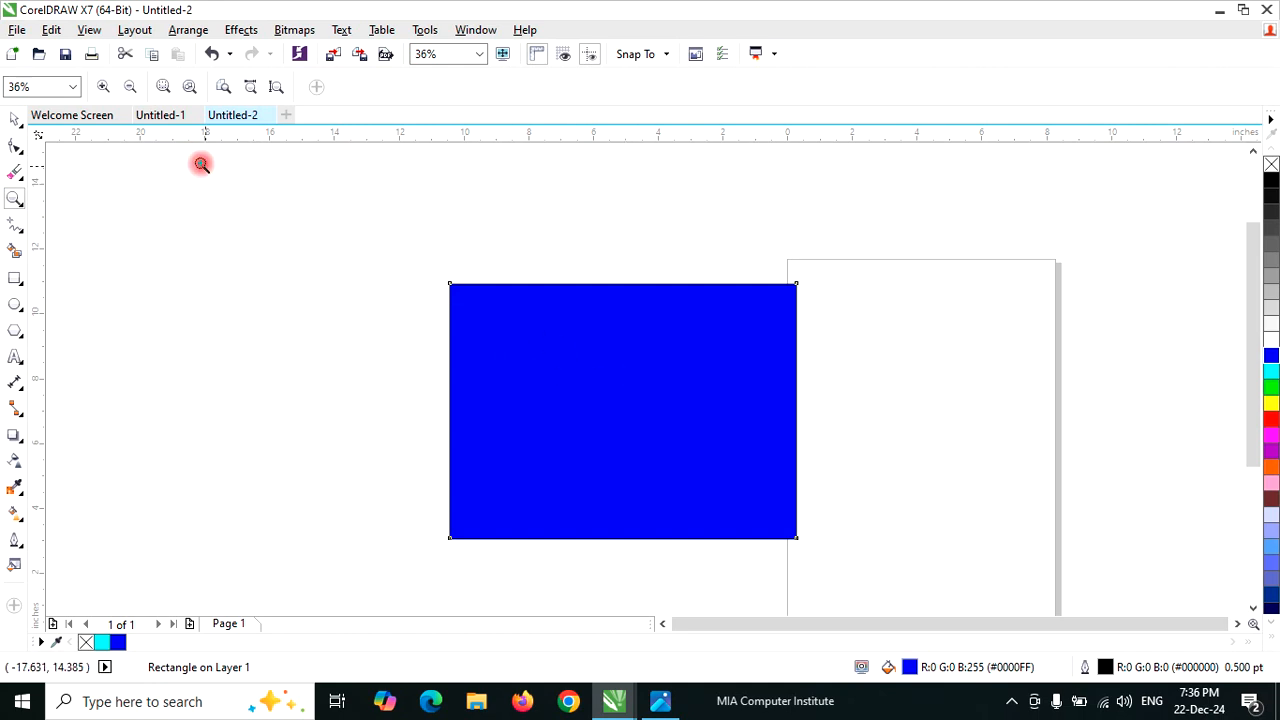
left_click(104, 88)
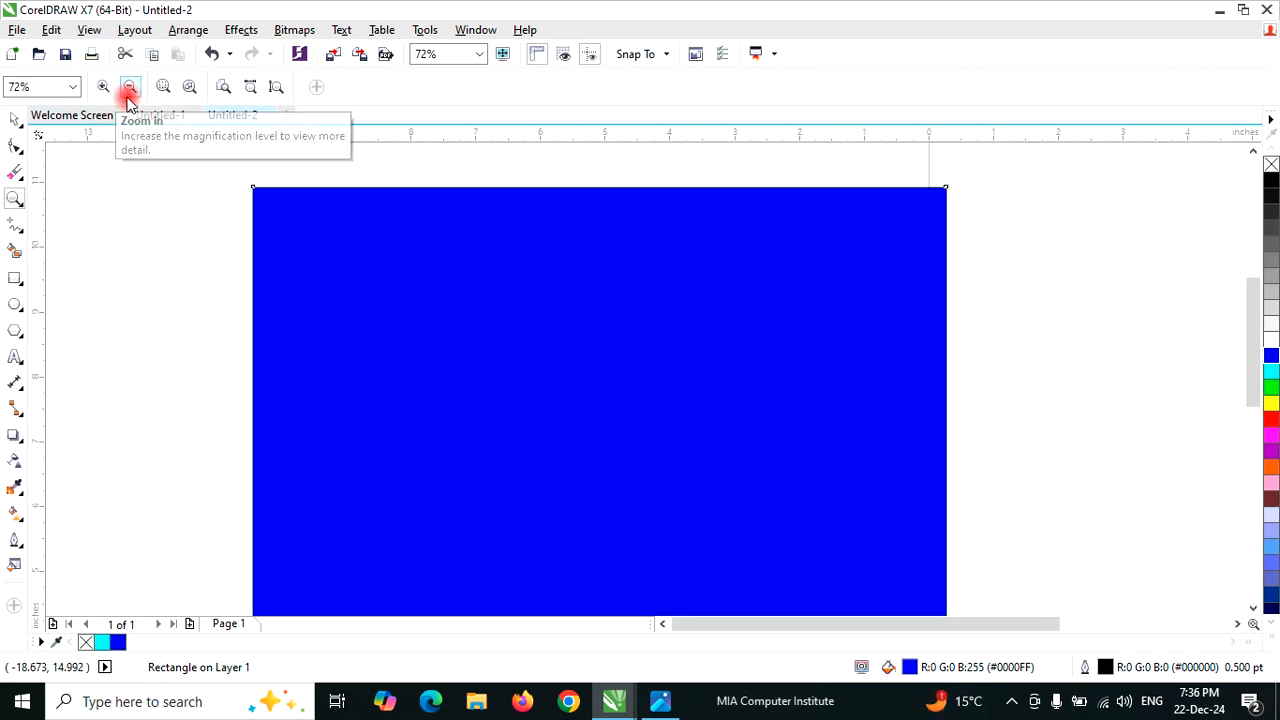
- Pan the magnified view down and to the right with the Pan tool to examine the rectangle's upper part
left_click(15, 202)
left_click_drag(17, 212, 85, 228)
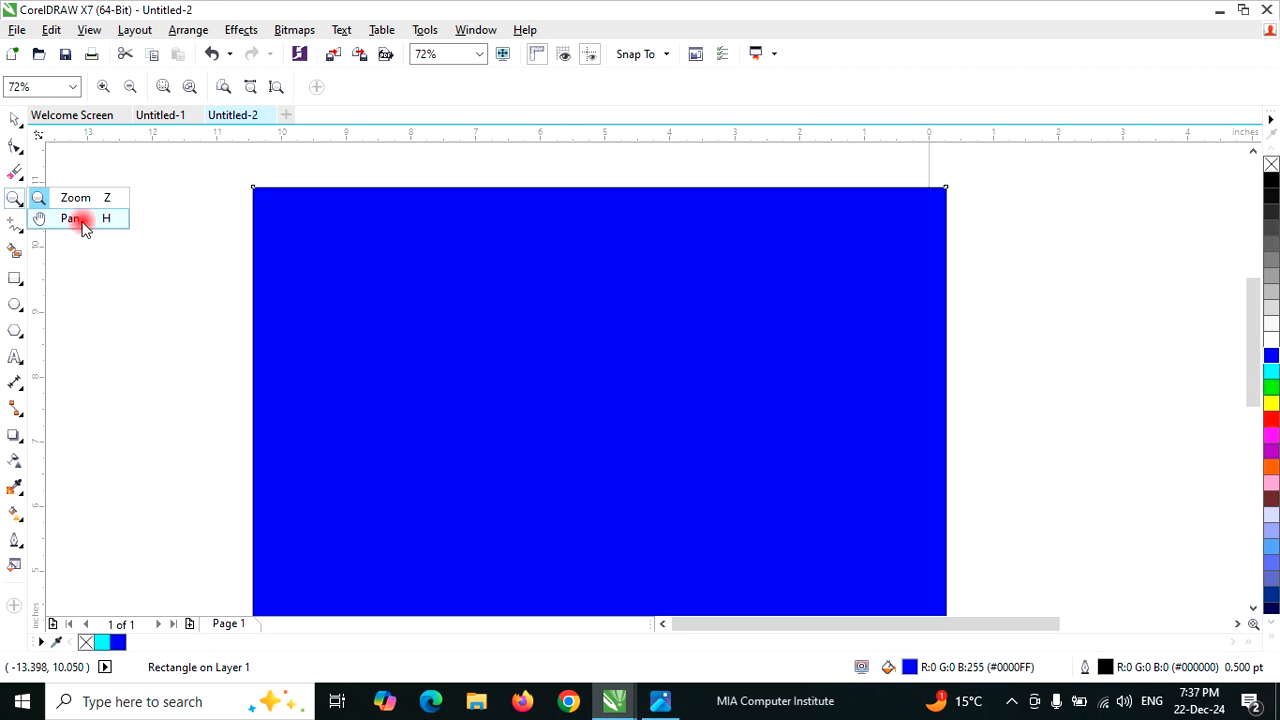
left_click(85, 220)
left_click_drag(360, 320, 457, 451)
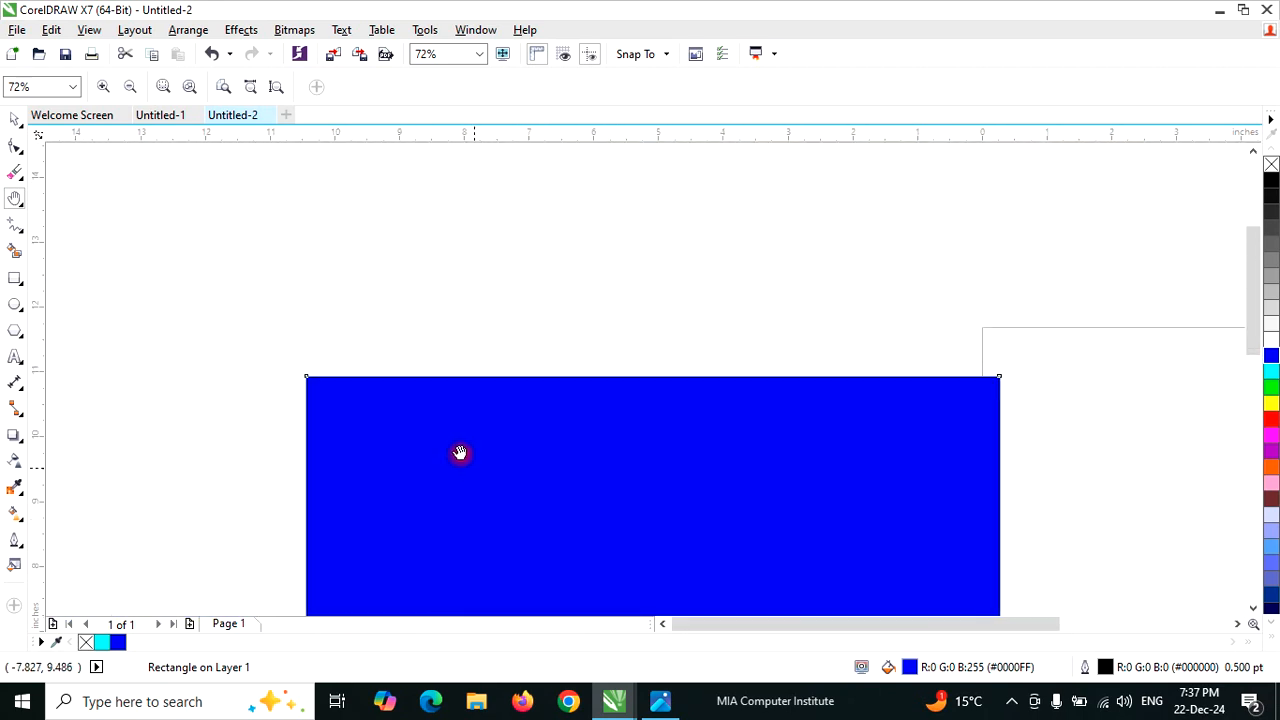
- Zoom out to 36% and pan until the whole blue rectangle and the page are in view
left_click(9, 203)
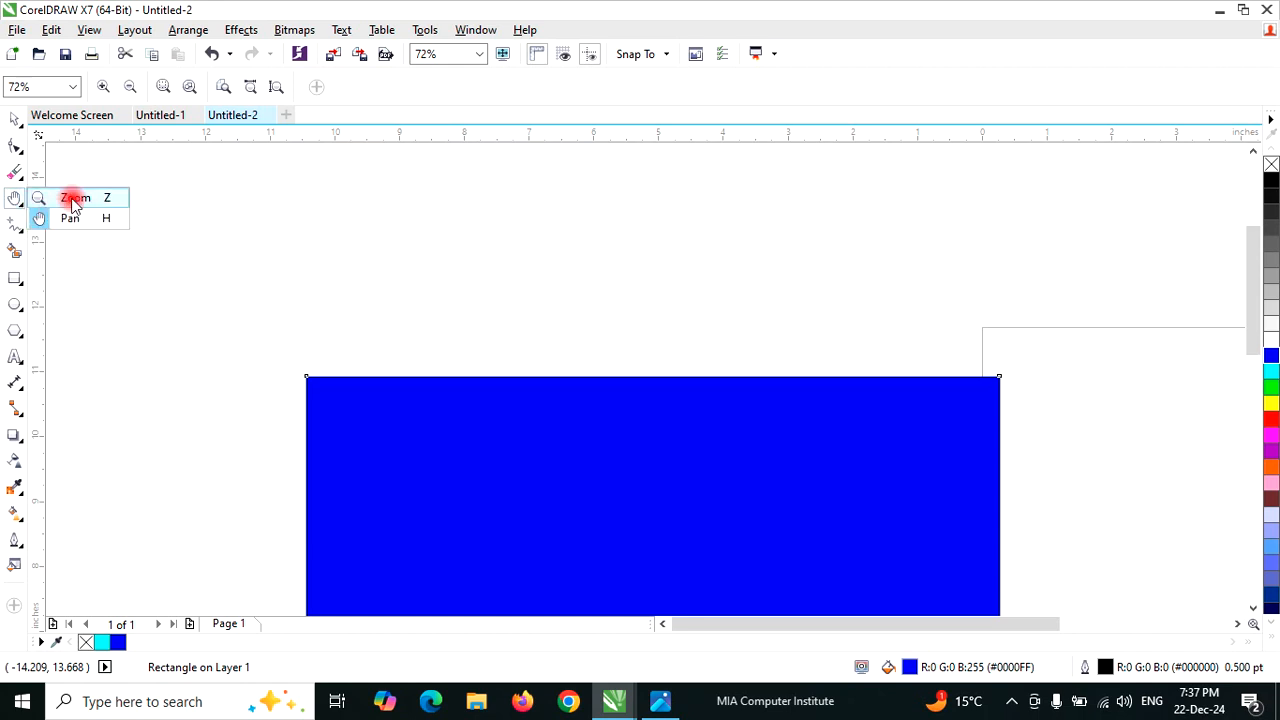
left_click(63, 198)
left_click(131, 88)
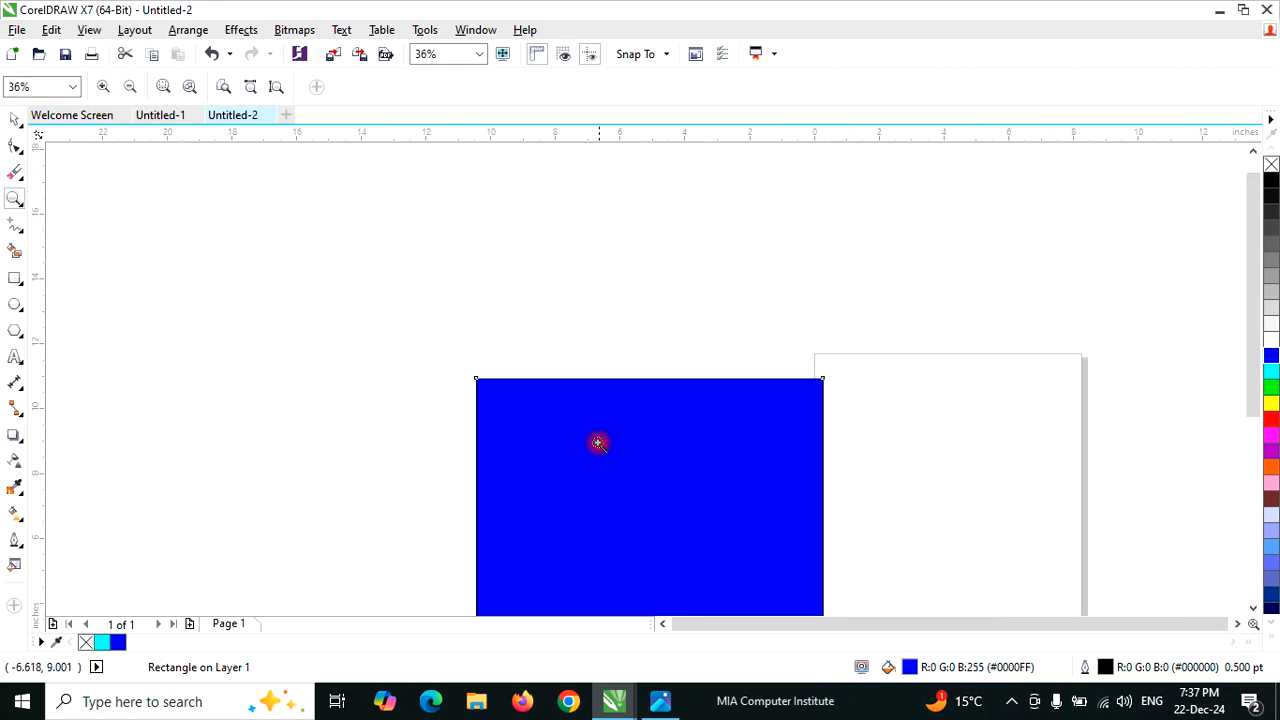
left_click(12, 199)
left_click(60, 217)
left_click_drag(668, 472, 489, 323)
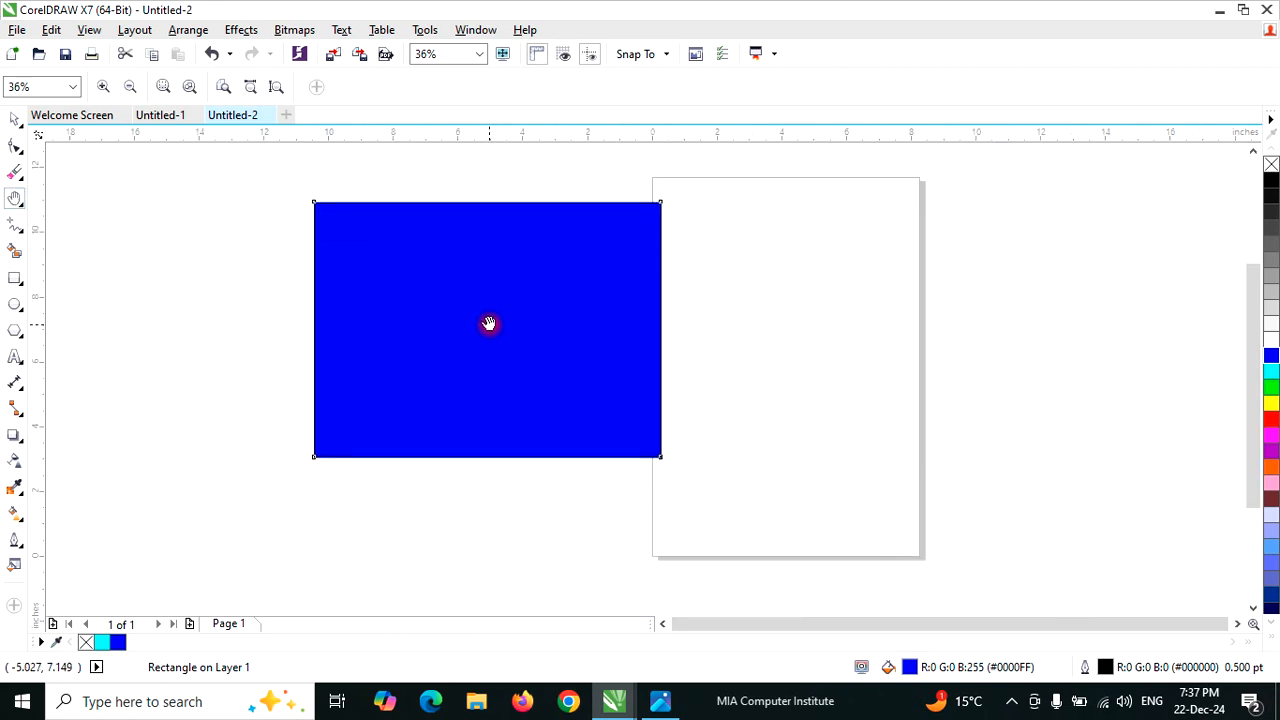
left_click(18, 175)
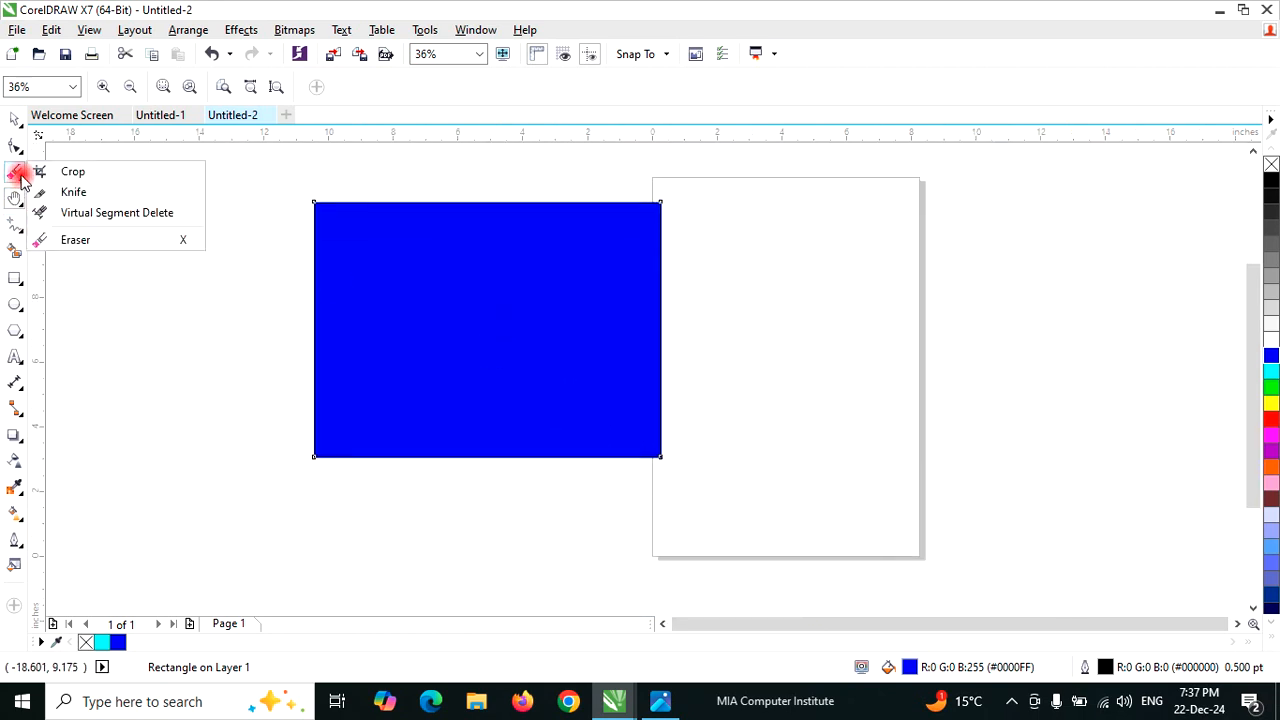
left_click(73, 177)
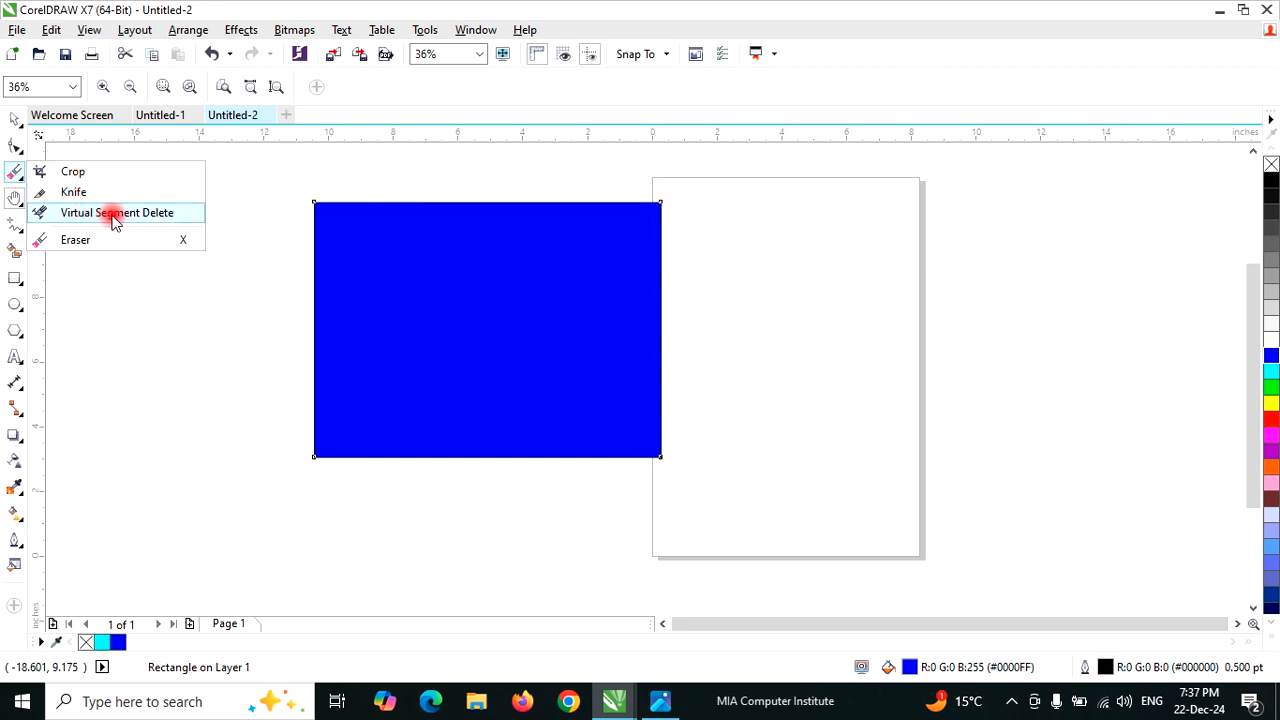
left_click(14, 197)
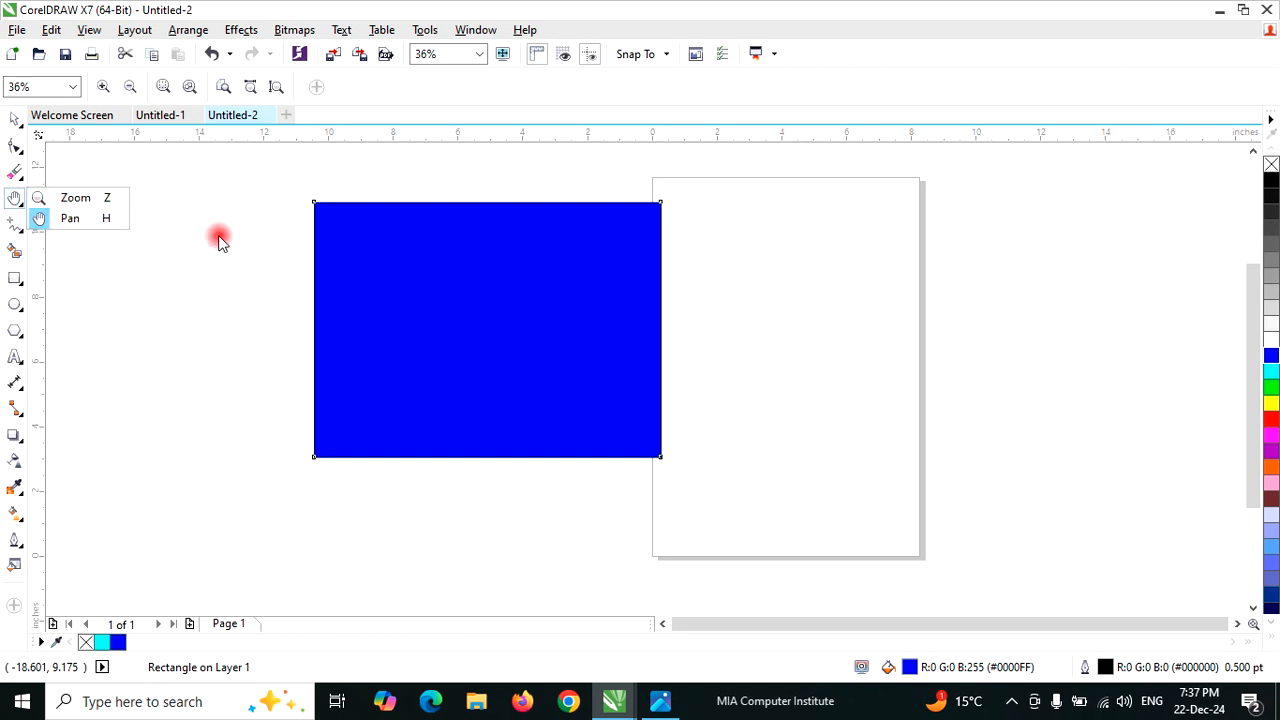
left_click(211, 341)
left_click(15, 119)
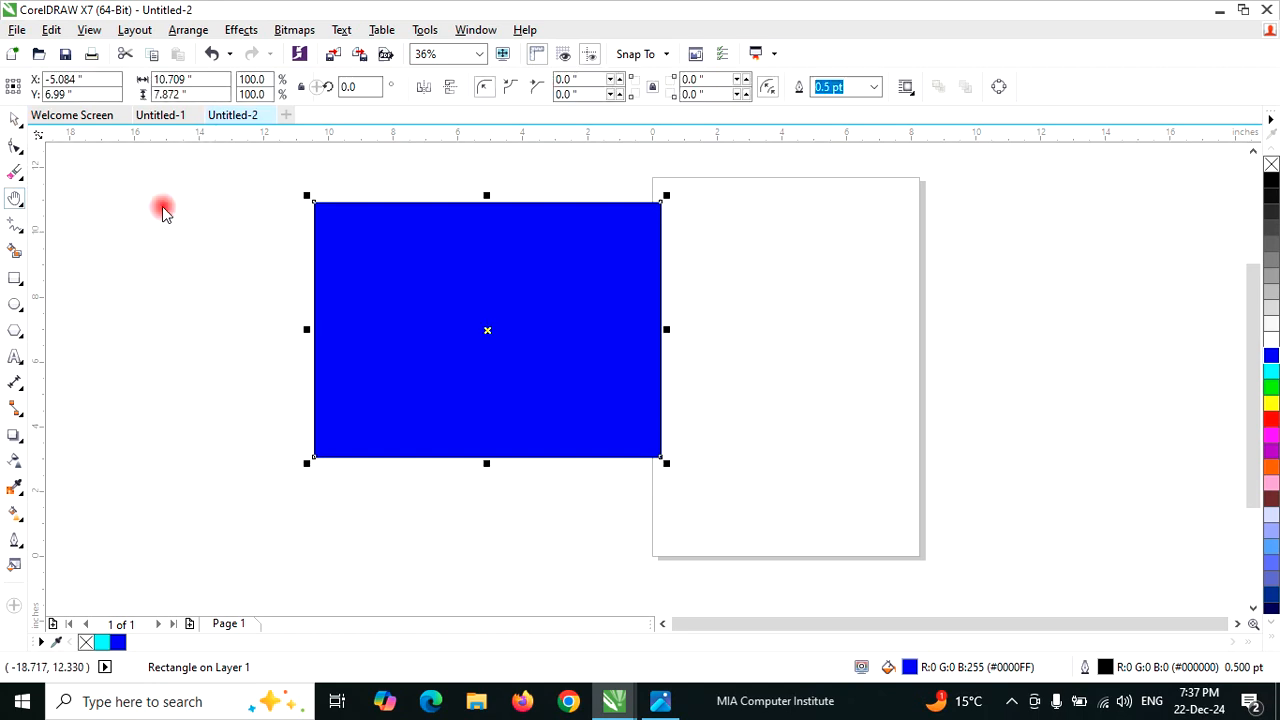